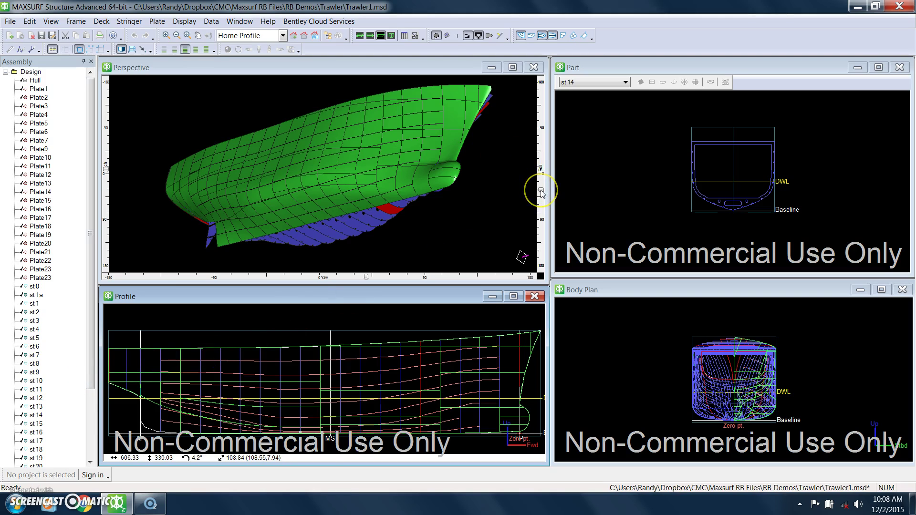
Tilt, zoom and rotate the Perspective view to inspect the trawler's frames, plates and green outer shell
left_click_drag(539, 190, 539, 260)
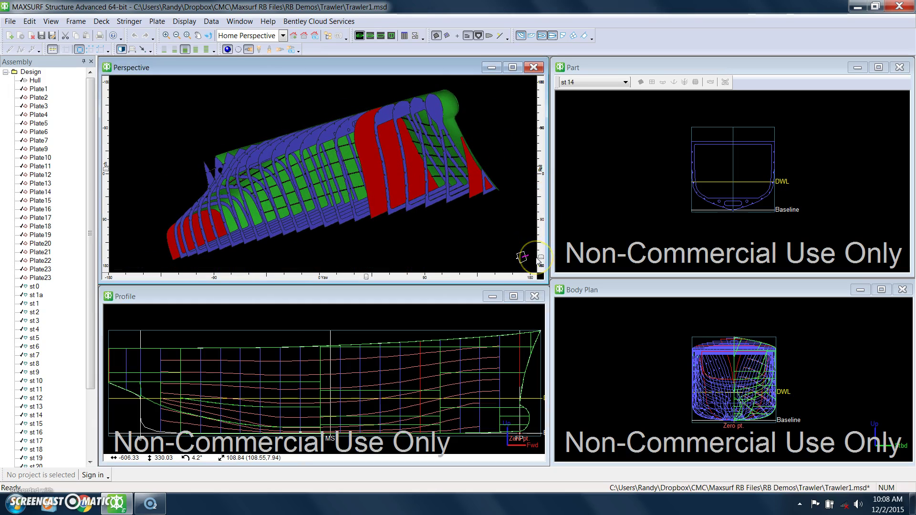
scroll(425, 131, "up", 5)
scroll(410, 139, "down", 3)
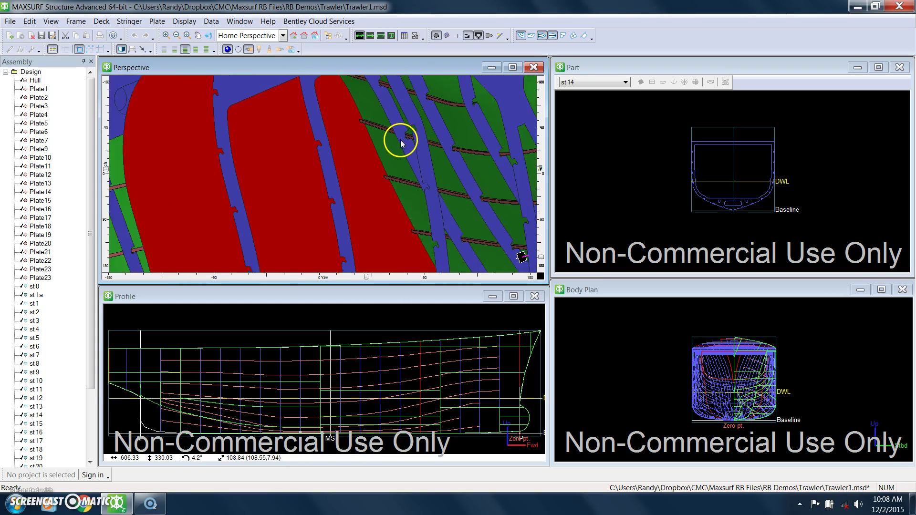
scroll(405, 139, "down", 5)
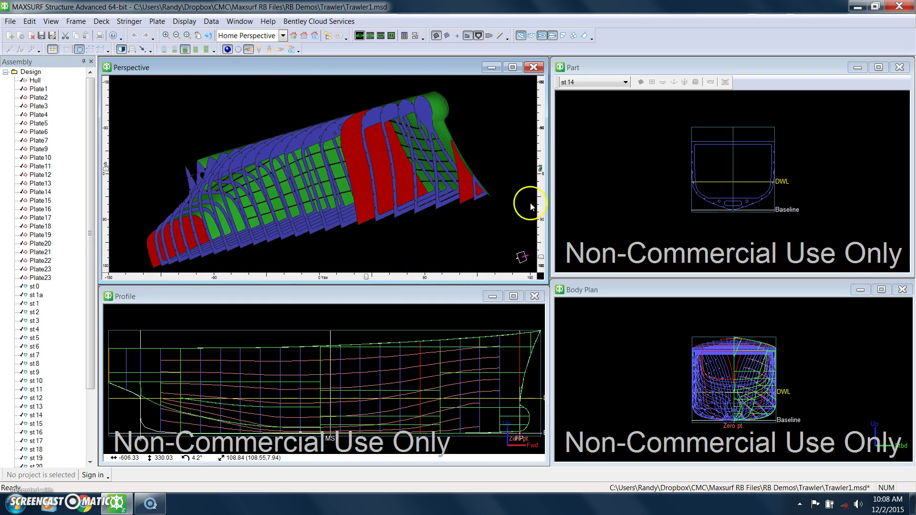
scroll(502, 162, "down", 1)
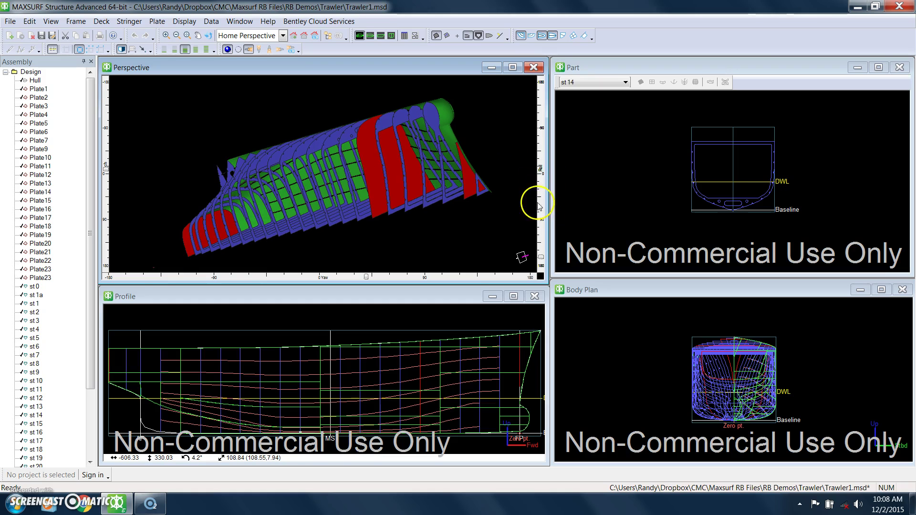
left_click_drag(536, 247, 542, 180)
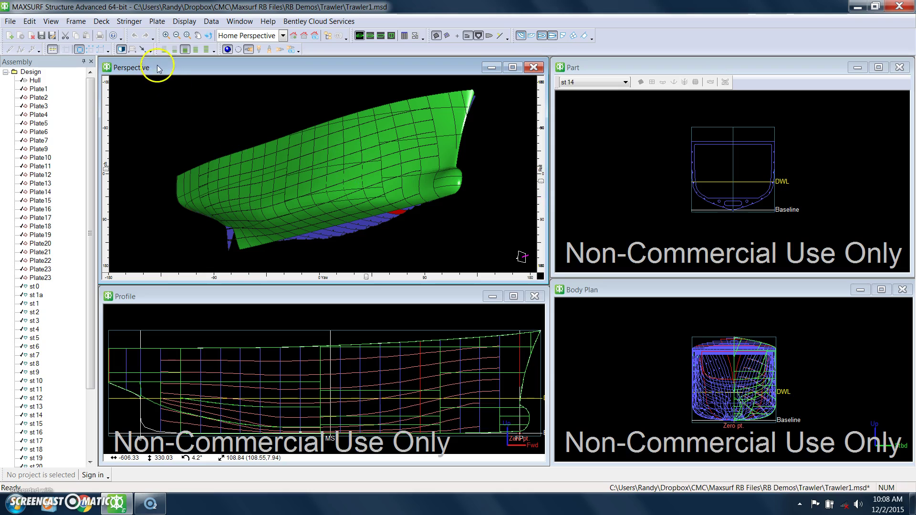
Close Trawler1 without saving, open Trawler1_No Structure.msd, then pan and zoom the bare hull
left_click(31, 36)
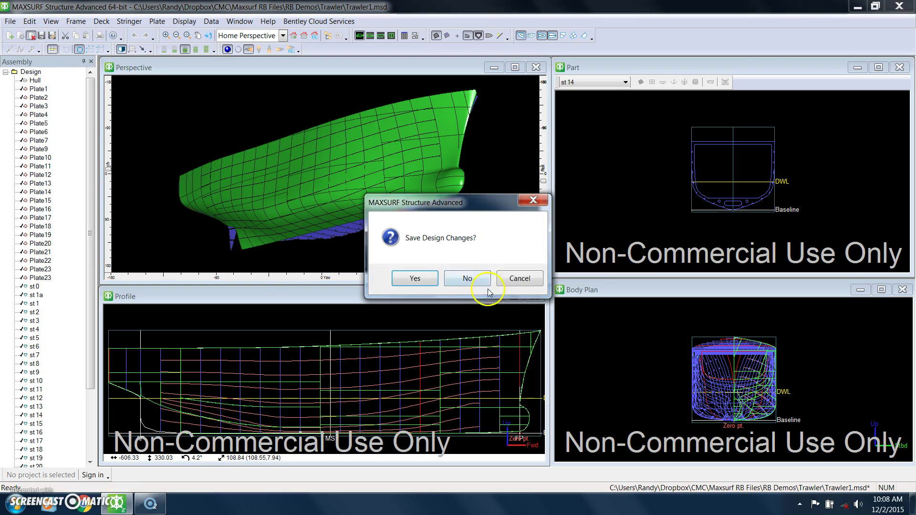
left_click(468, 279)
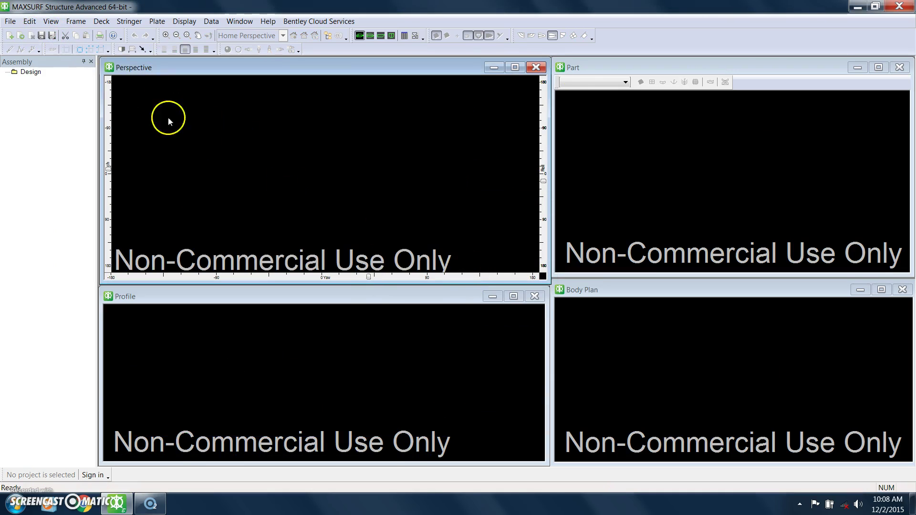
left_click(20, 36)
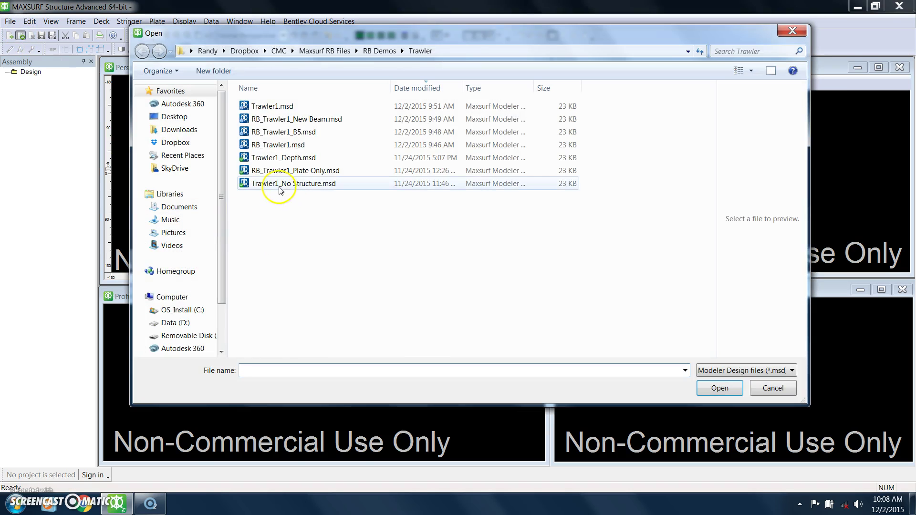
left_click(278, 185)
left_click(715, 386)
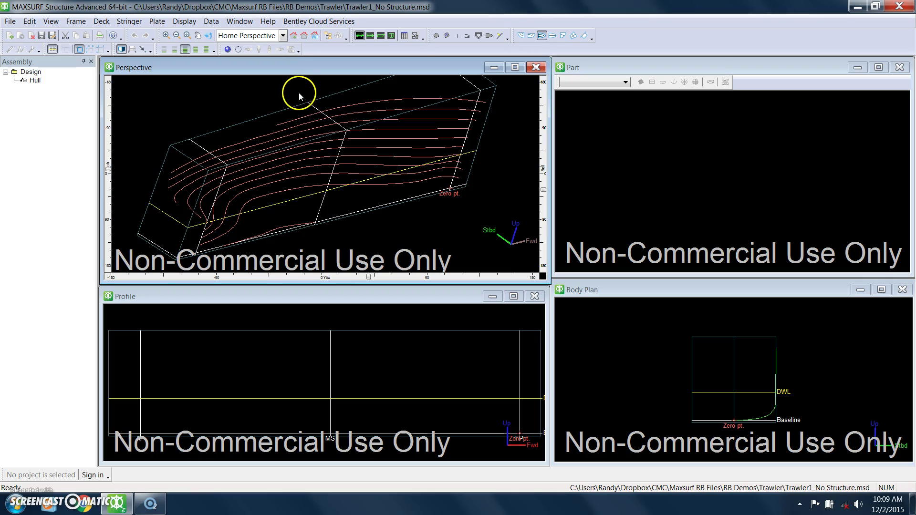
middle_click_drag(296, 93, 311, 108)
scroll(312, 107, "down", 1)
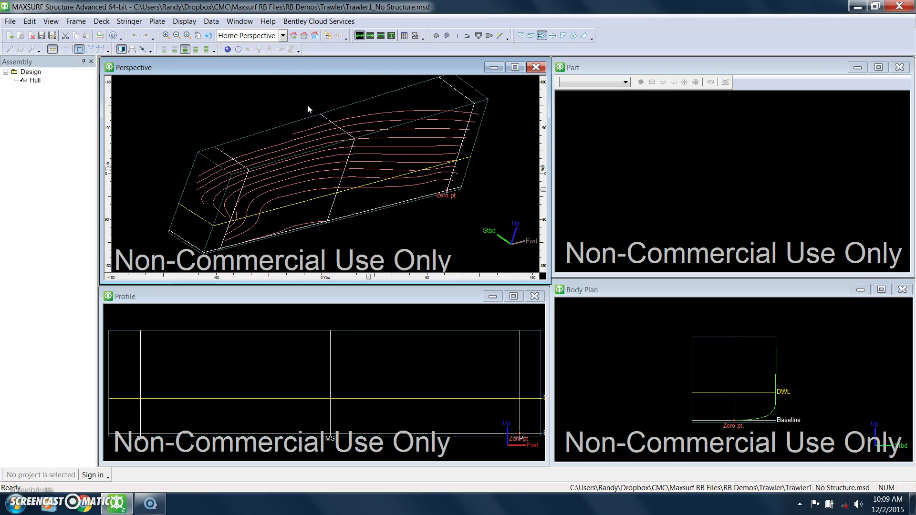
Hide the reference grid, show section lines with buttocks left off, and activate the Body Plan view
left_click(109, 69)
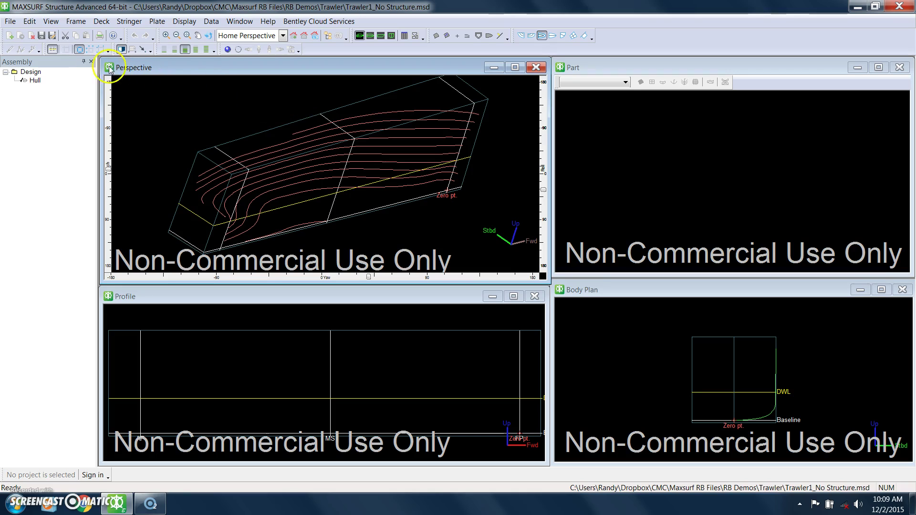
left_click(53, 49)
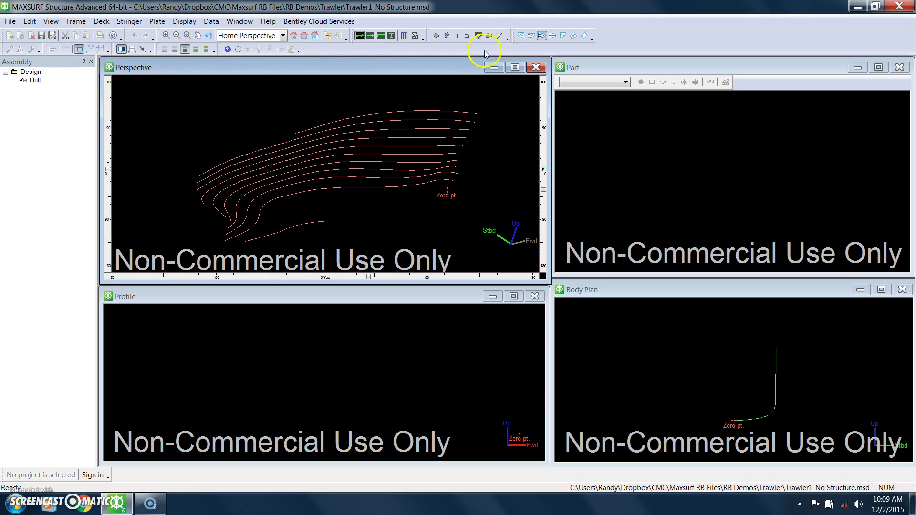
left_click(521, 37)
left_click(531, 37)
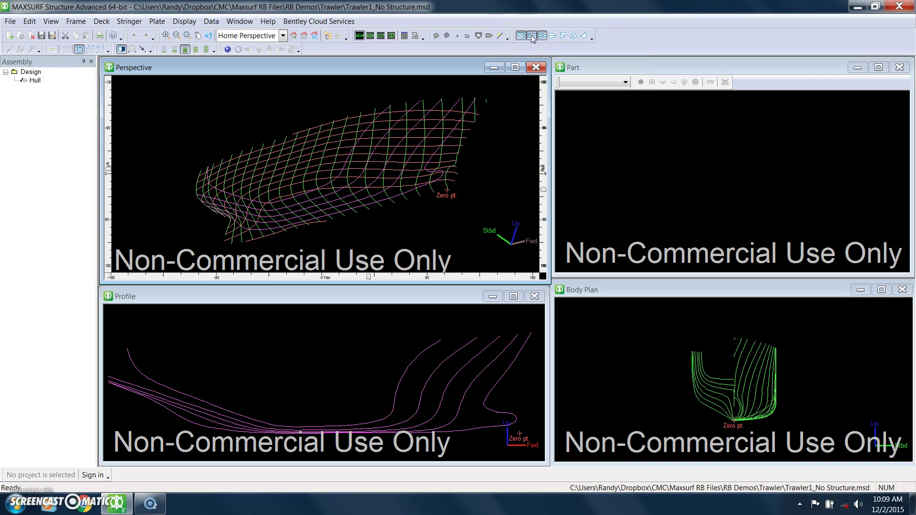
left_click(531, 36)
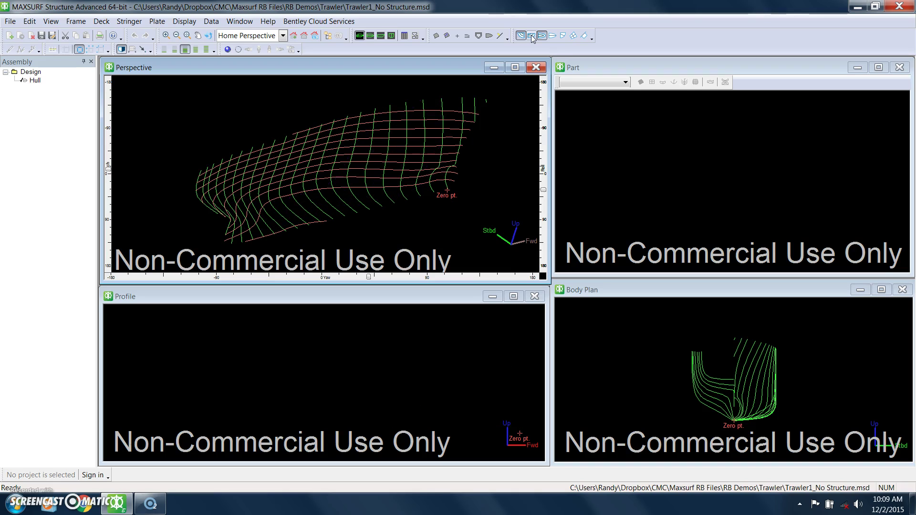
left_click(514, 77)
left_click(721, 354)
scroll(726, 390, "up", 1)
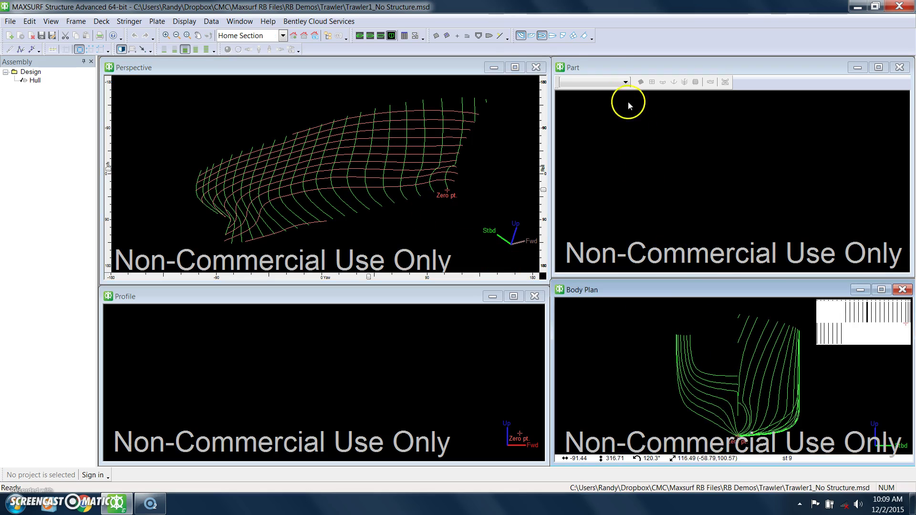
Hide waterlines in the Perspective view and shift-select every station curve from bow to stern
left_click(424, 66)
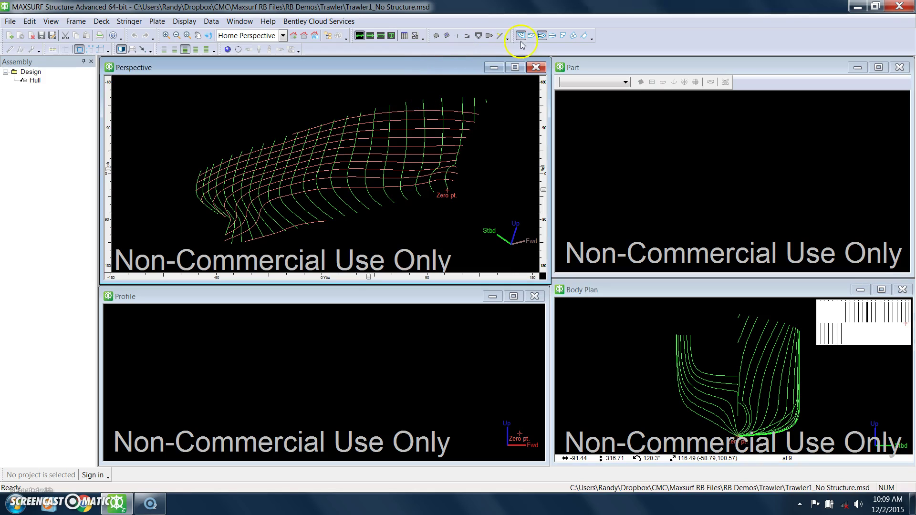
left_click(541, 36)
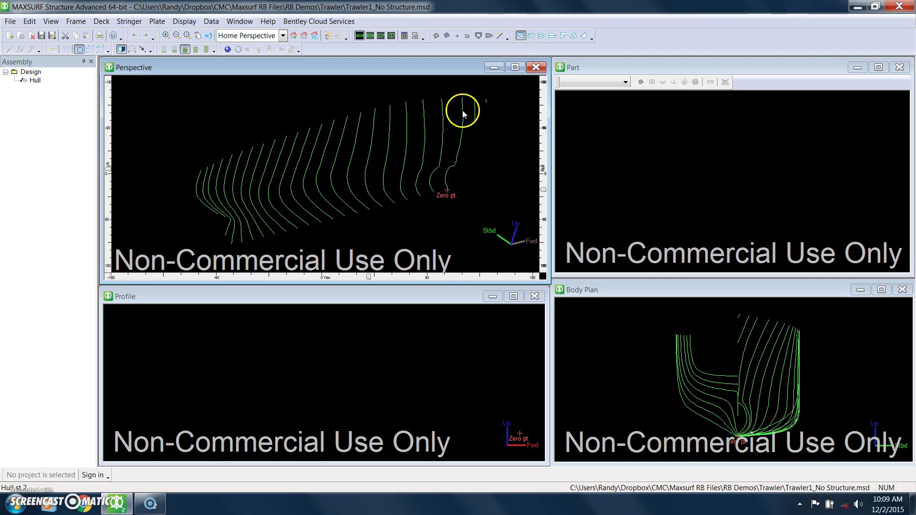
left_click(475, 110)
left_click(442, 115, "shift")
left_click(424, 118, "shift")
left_click(407, 130, "shift")
left_click(389, 132, "shift")
left_click(373, 140, "shift")
left_click(348, 144, "shift")
left_click(339, 151, "shift")
left_click(325, 150, "shift")
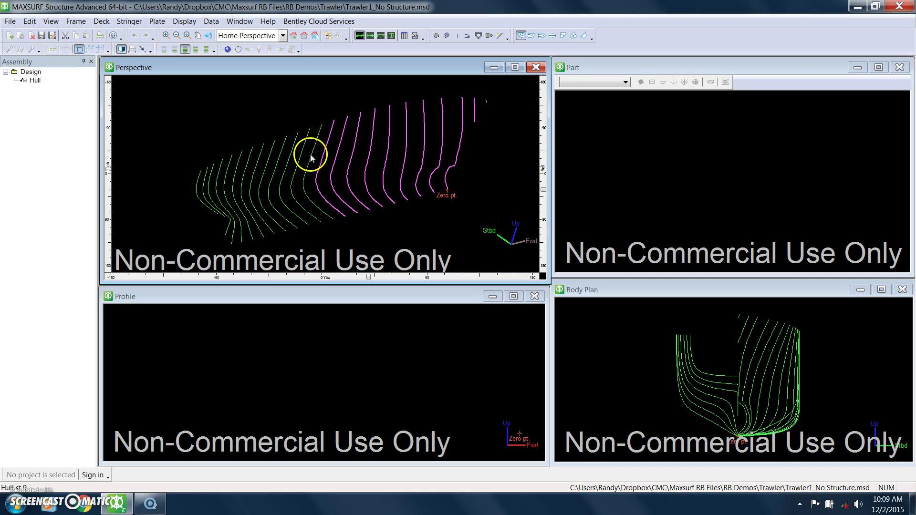
left_click(310, 157, "shift")
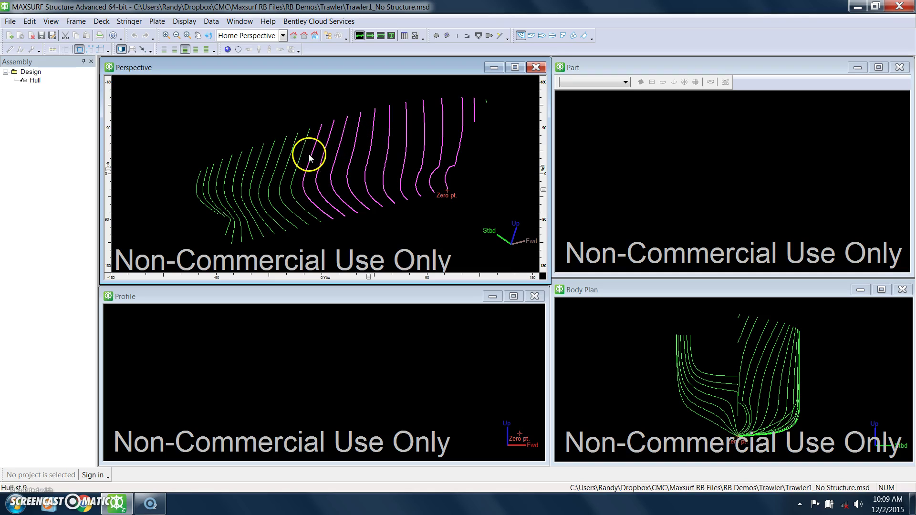
left_click(276, 159, "shift")
left_click(268, 165, "shift")
left_click(251, 168, "shift")
left_click(242, 174, "shift")
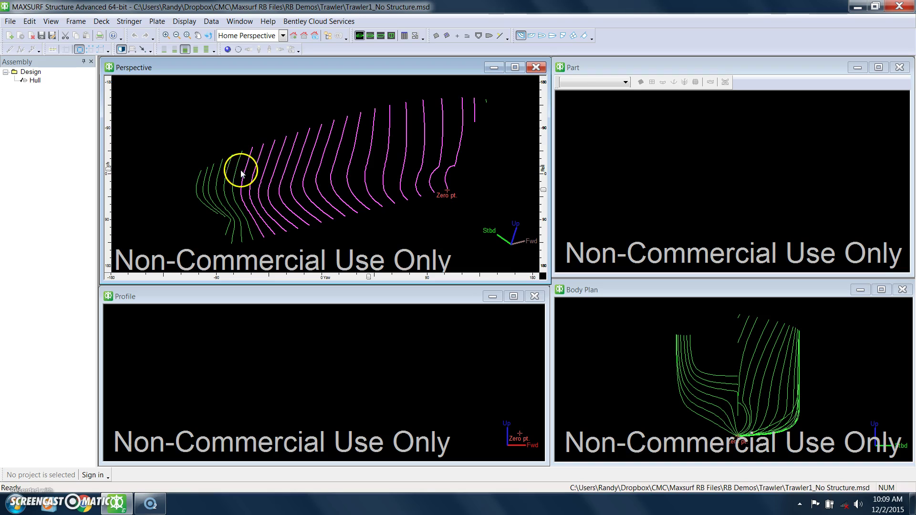
left_click(217, 175, "shift")
left_click(207, 177, "shift")
left_click(204, 181, "shift")
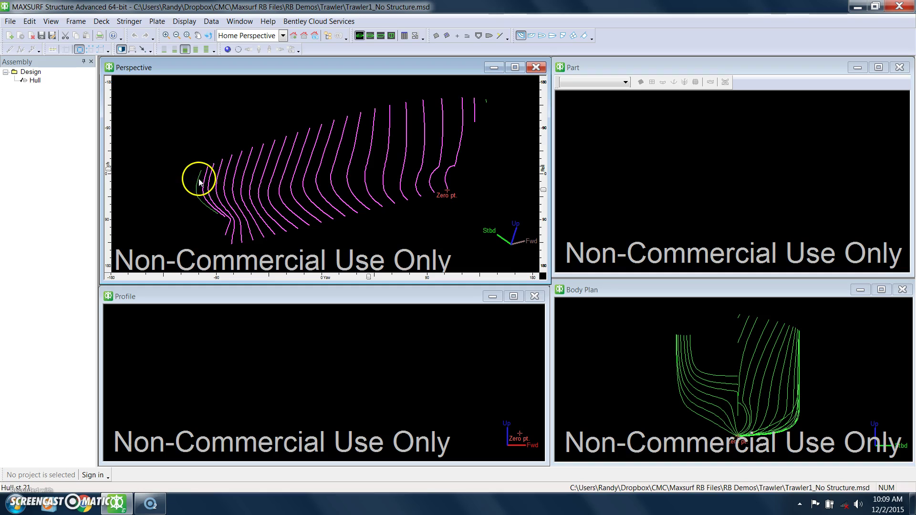
left_click(204, 181, "shift")
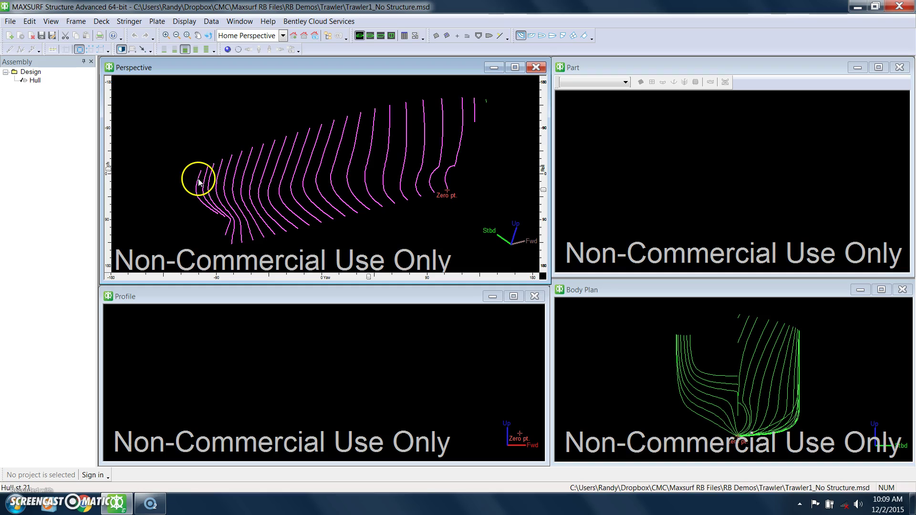
Add frames at the selected stations with a web opening of 6 in radius and web depth 12
left_click(75, 21)
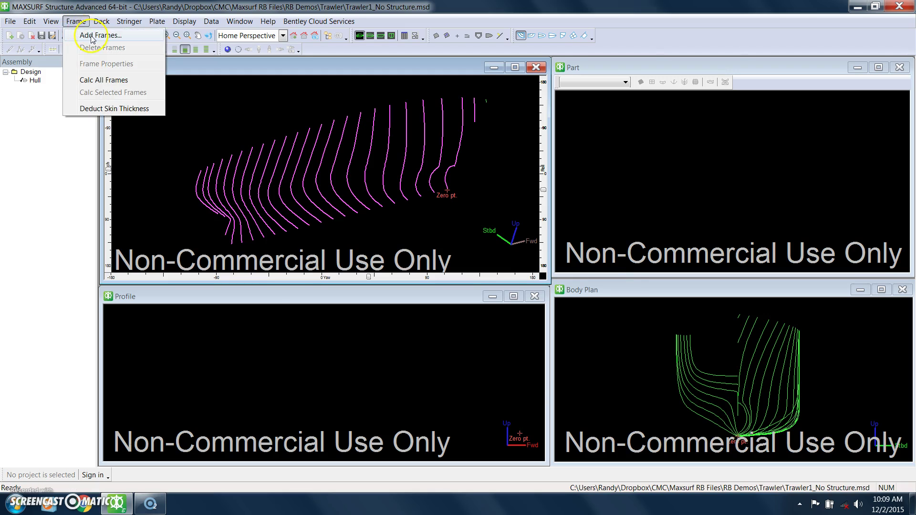
left_click(88, 36)
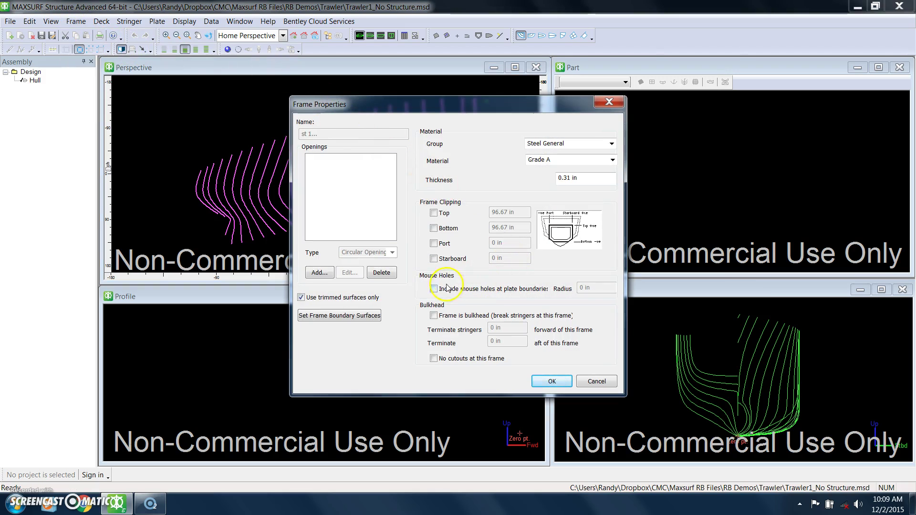
left_click(318, 274)
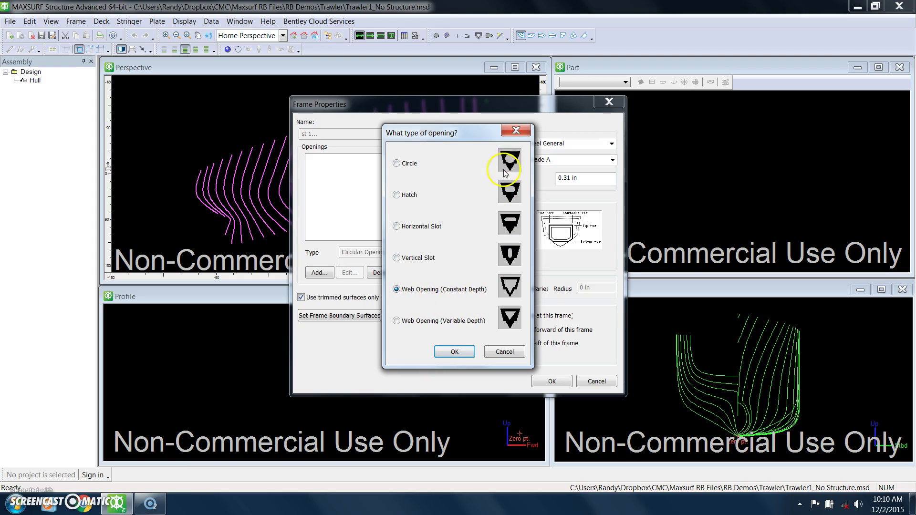
left_click(453, 351)
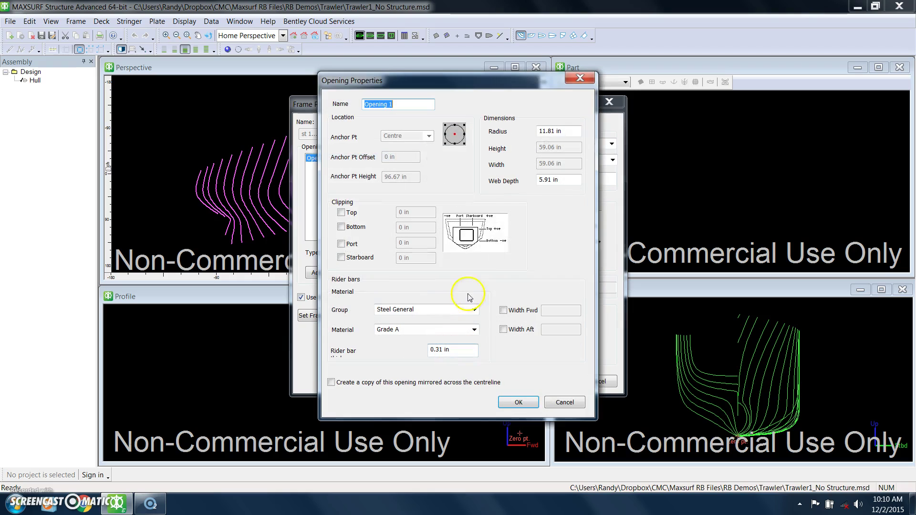
double_click(561, 131)
left_click_drag(563, 131, 523, 135)
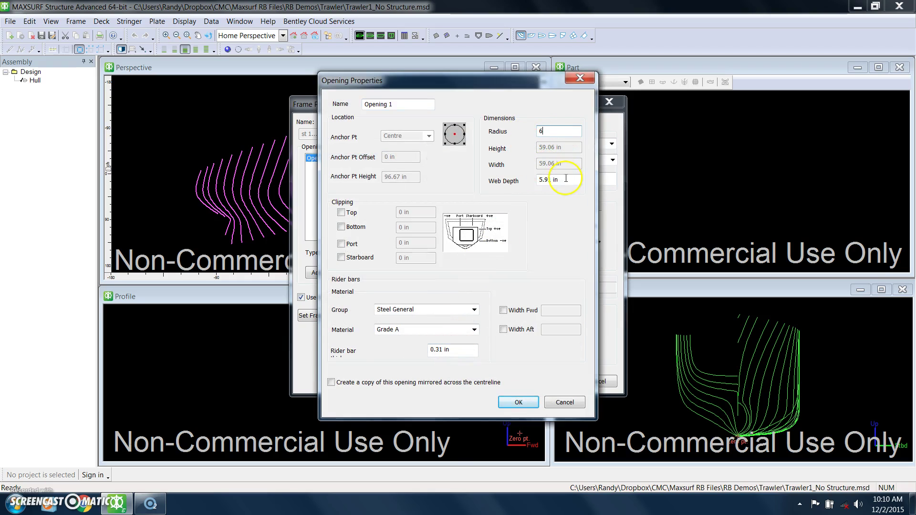
left_click_drag(552, 180, 525, 184)
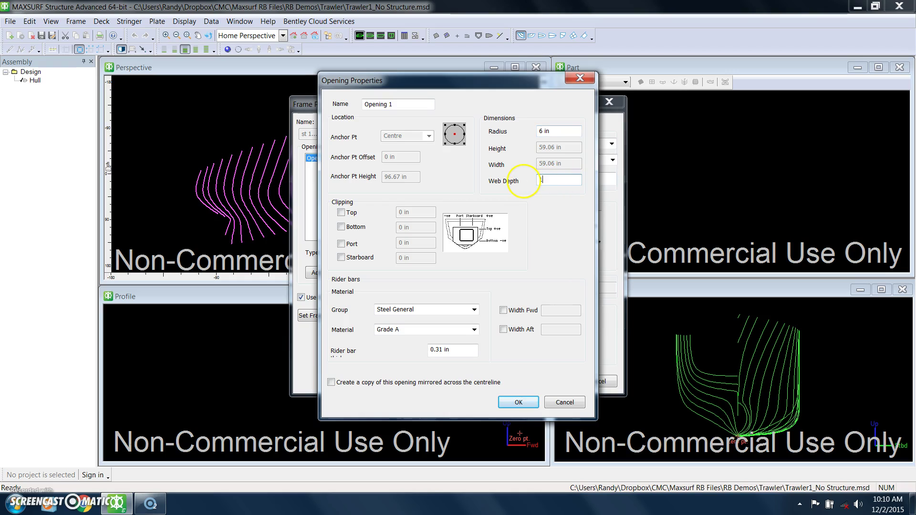
type("12")
left_click(519, 402)
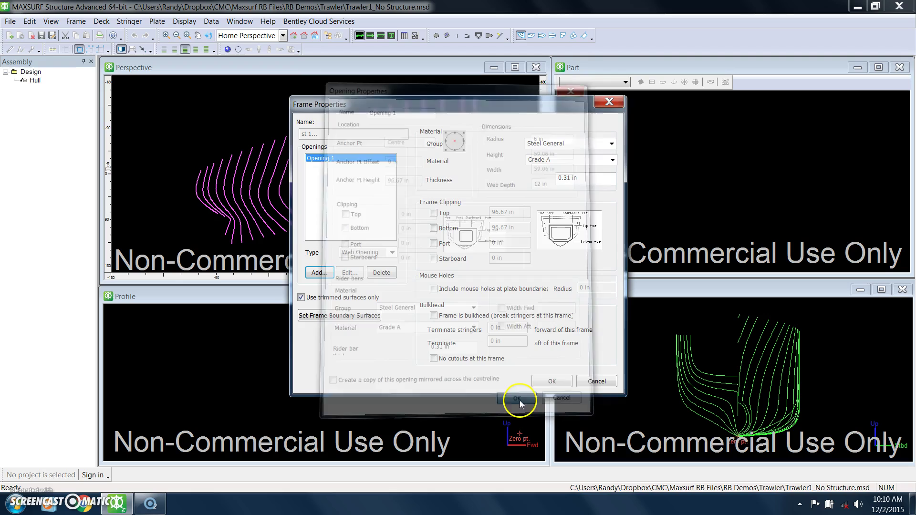
left_click(548, 381)
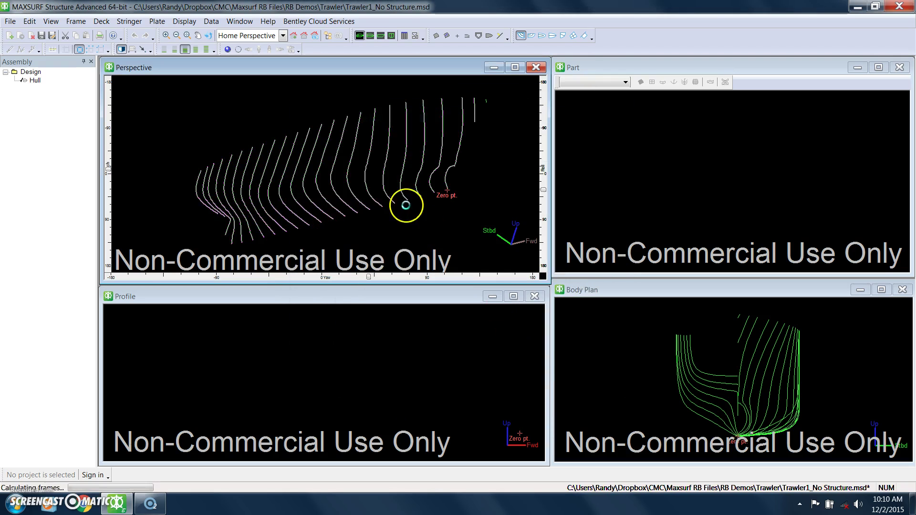
Turn on frame visibility so the calculated frames appear in every view
left_click(479, 36)
scroll(394, 143, "up", 1)
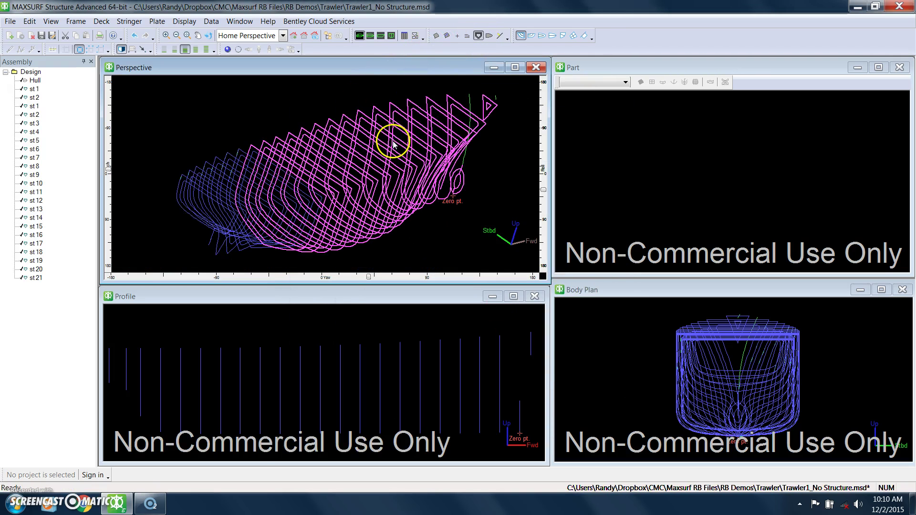
scroll(387, 138, "down", 1)
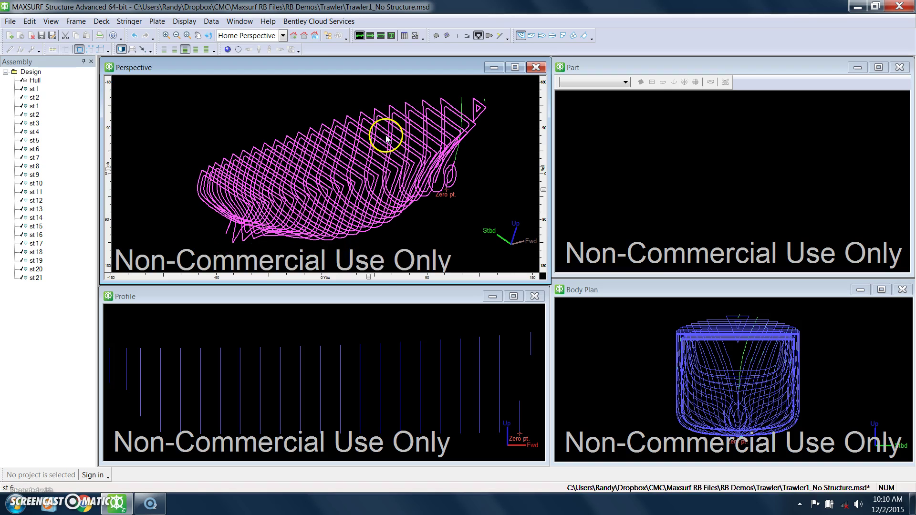
scroll(375, 325, "down", 1)
scroll(396, 322, "down", 1)
scroll(370, 341, "down", 1)
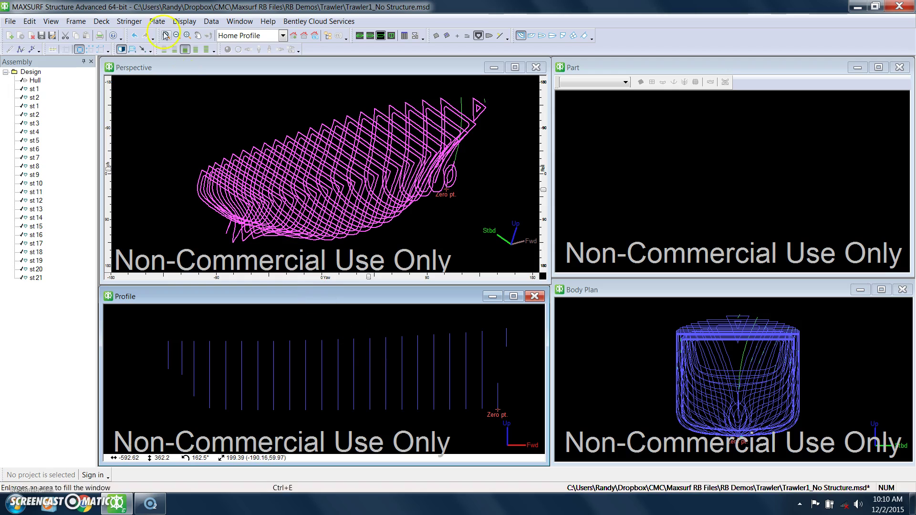
Enable Frame Names in the Display Structure settings to label the Profile stations
left_click(184, 21)
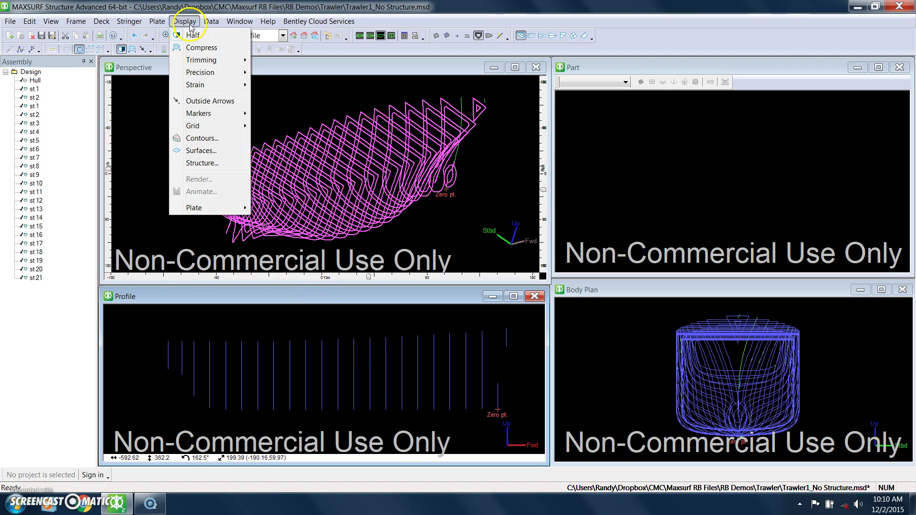
left_click(205, 163)
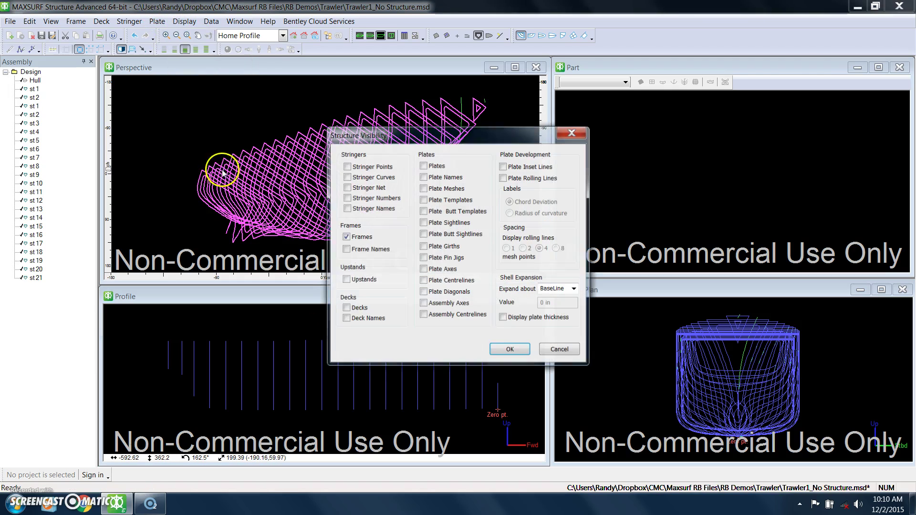
left_click(510, 350)
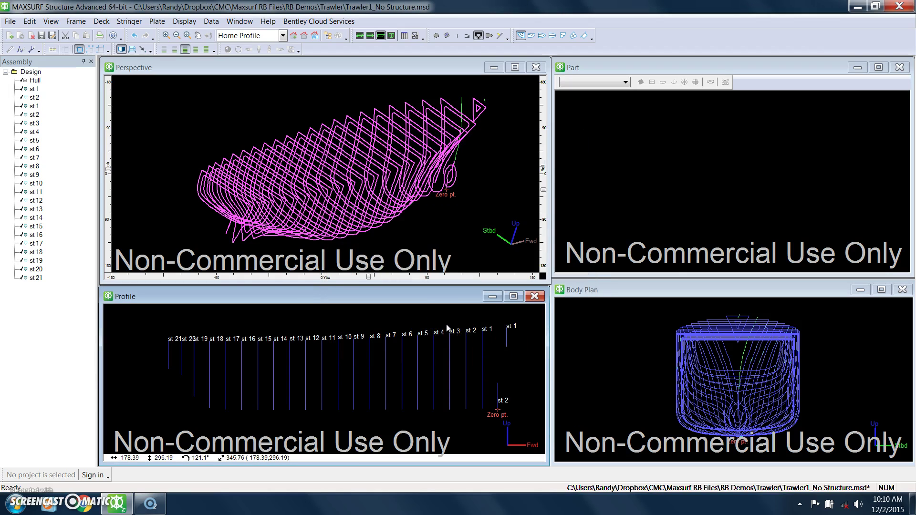
mouse_move(447, 327)
left_mouse_down()
mouse_move(388, 317)
mouse_move(131, 448)
mouse_move(14, 458)
mouse_move(12, 476)
mouse_move(85, 403)
mouse_move(201, 344)
left_mouse_up()
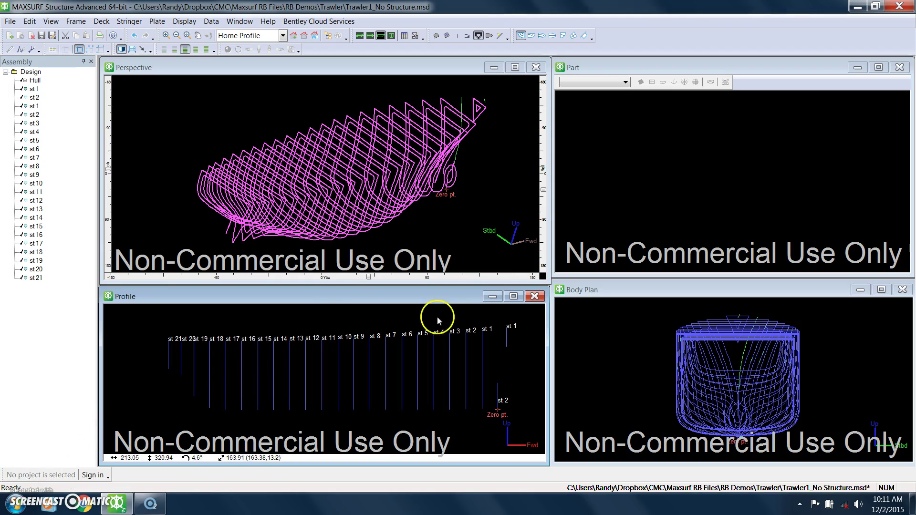
Maximize the Profile view and open the properties of frames st 2 to st 4
left_click(514, 296)
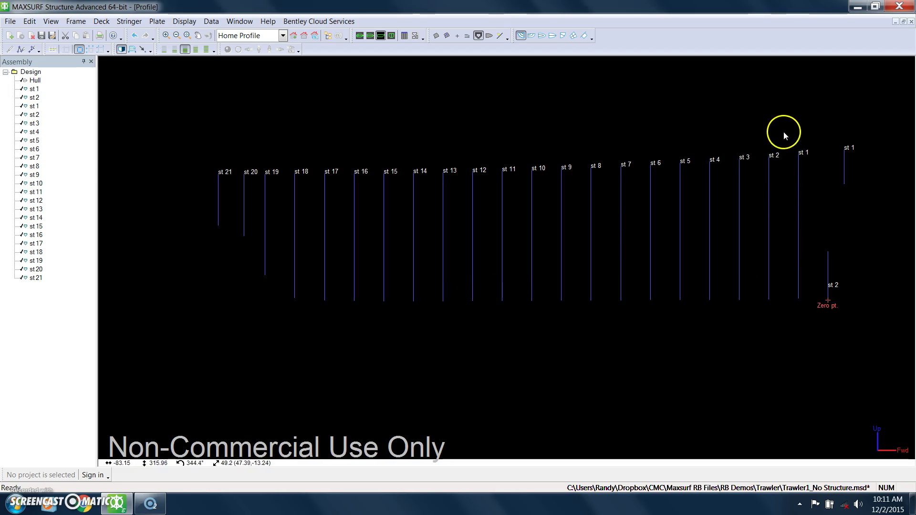
left_click_drag(782, 130, 695, 327)
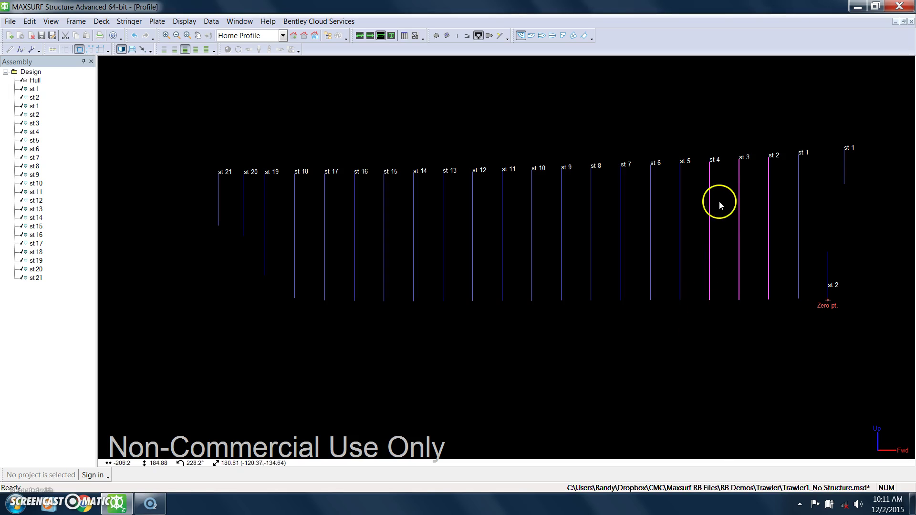
right_click(709, 211)
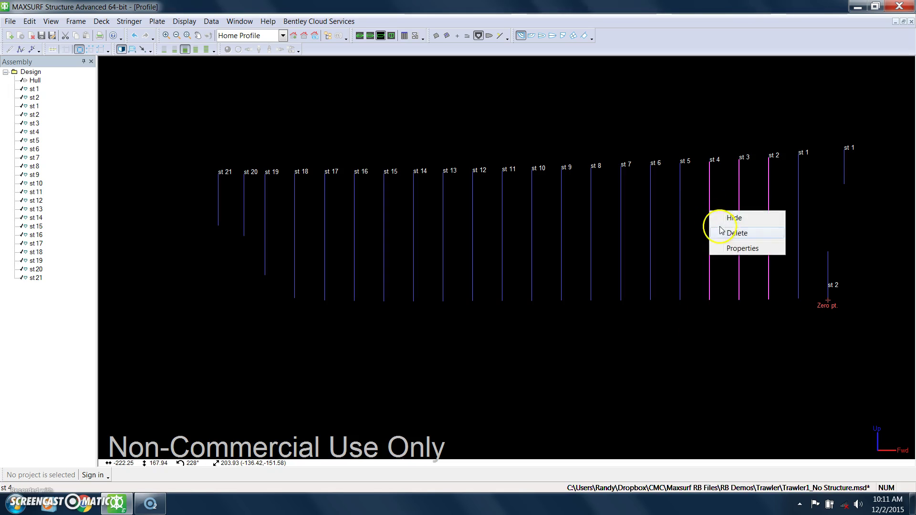
left_click(742, 248)
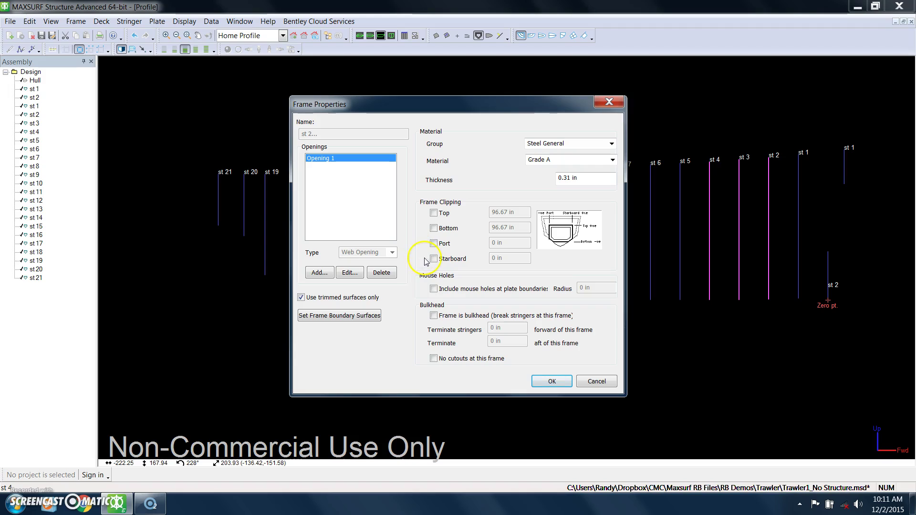
Clip Opening 1's bottom at 40 in, apply it, and restore the four tiled views
left_click(433, 228)
left_click(434, 229)
left_click(353, 273)
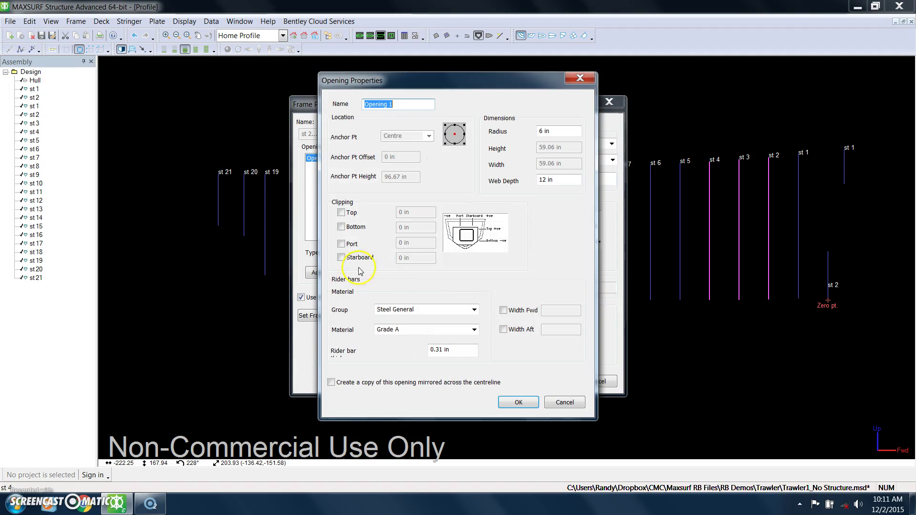
left_click(341, 227)
left_click_drag(419, 227, 398, 227)
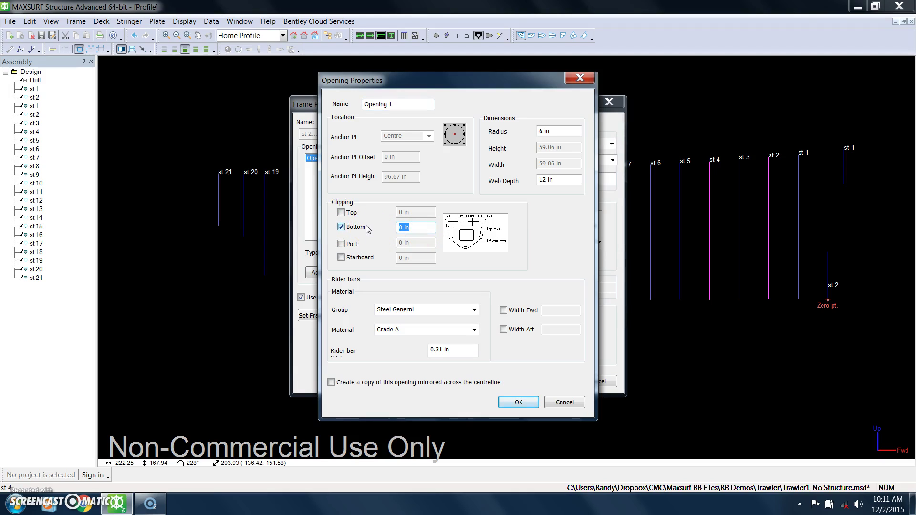
type("40")
left_click(518, 402)
left_click(549, 381)
left_click(902, 21)
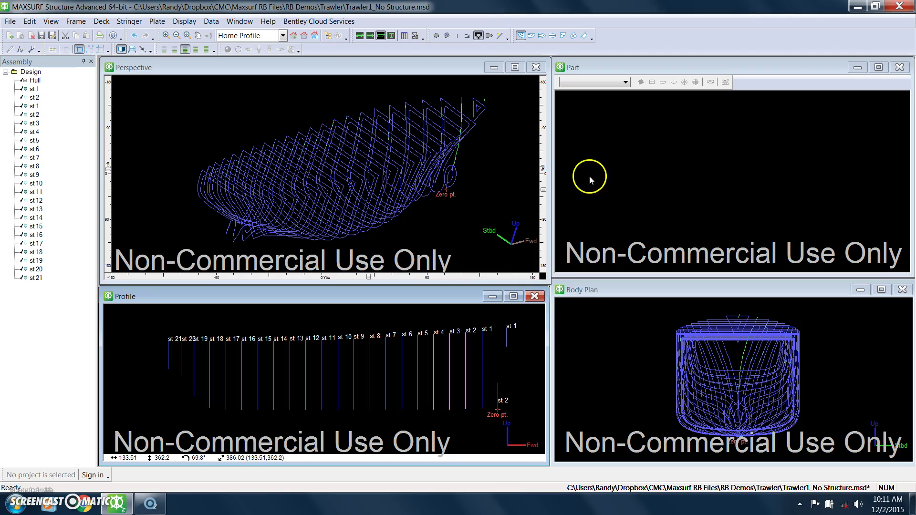
Show frame st 2's section in the Part view and zoom in
left_click(587, 83)
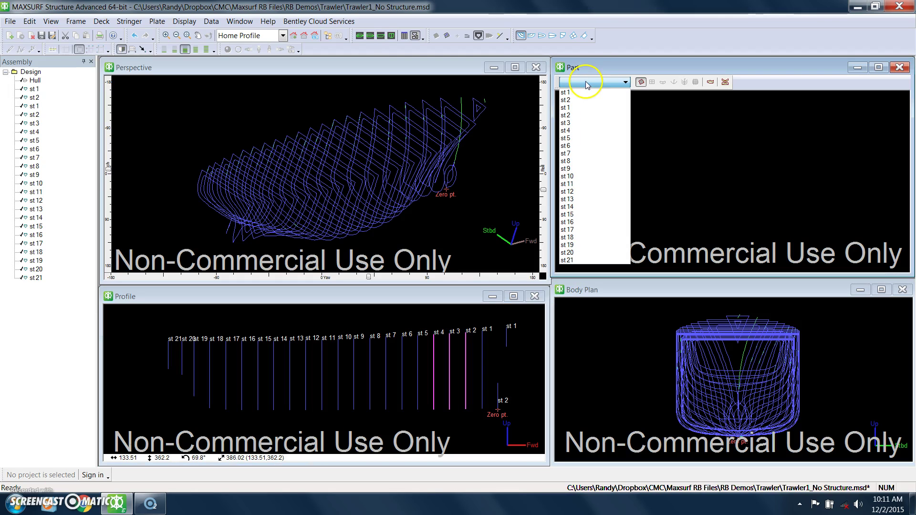
left_click(581, 115)
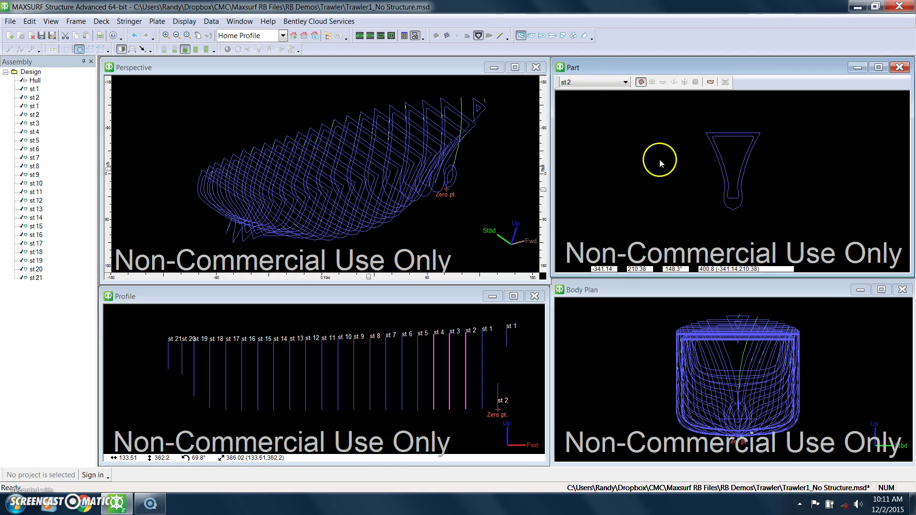
scroll(732, 165, "up", 2)
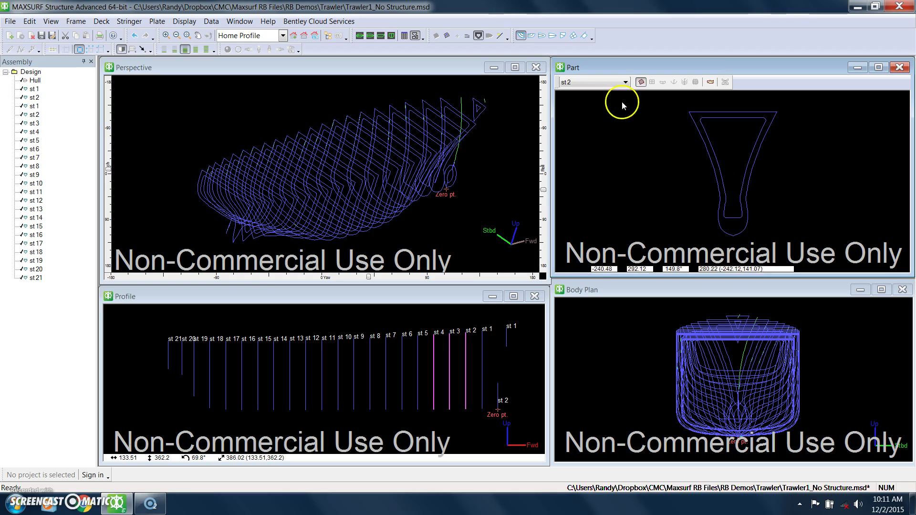
Switch the Part view to frame st 3 and zoom to inspect its clipped web opening
left_click(593, 82)
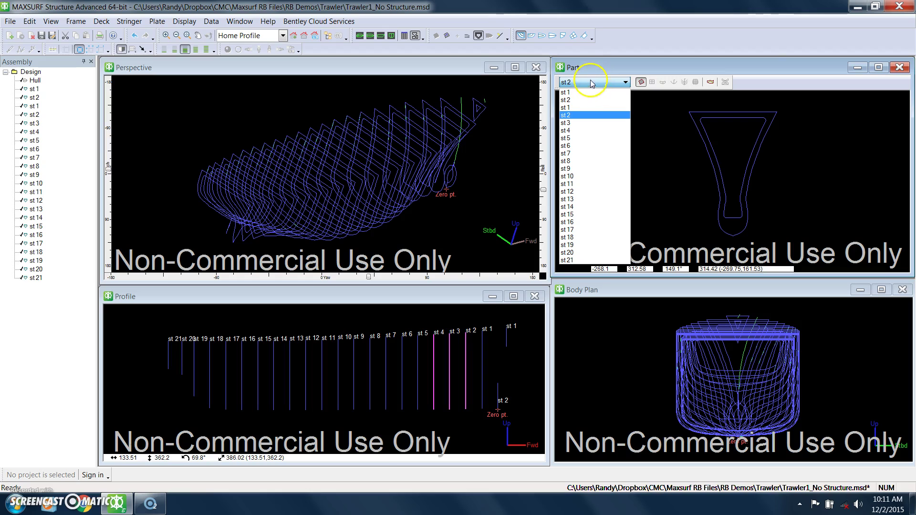
left_click(591, 82)
scroll(586, 83, "down", 1)
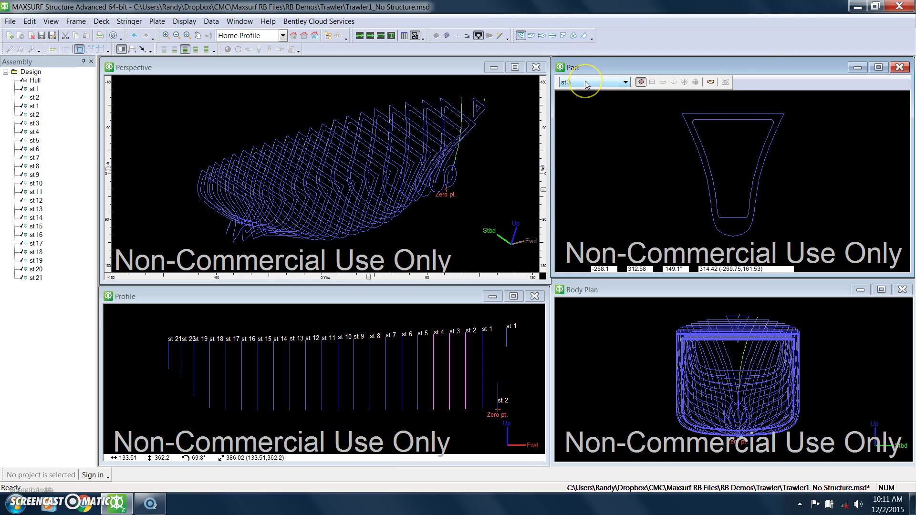
scroll(585, 82, "down", 1)
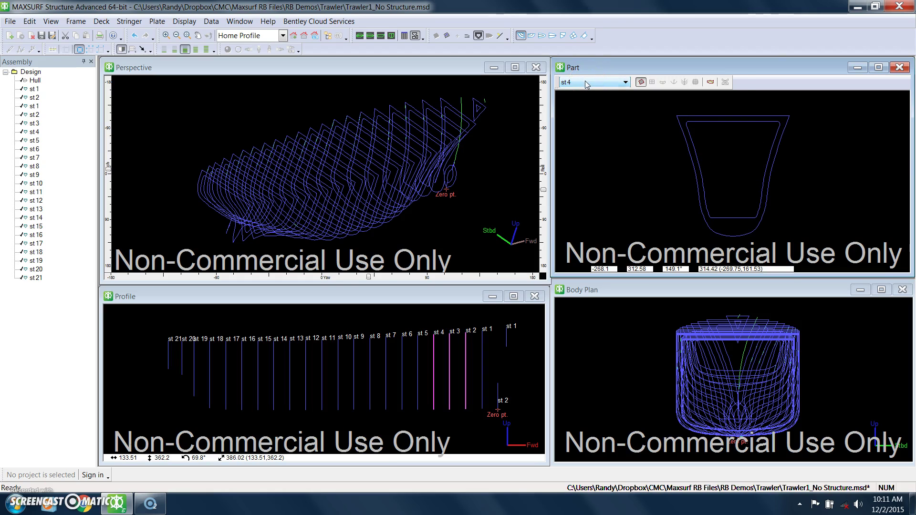
scroll(585, 82, "down", 1)
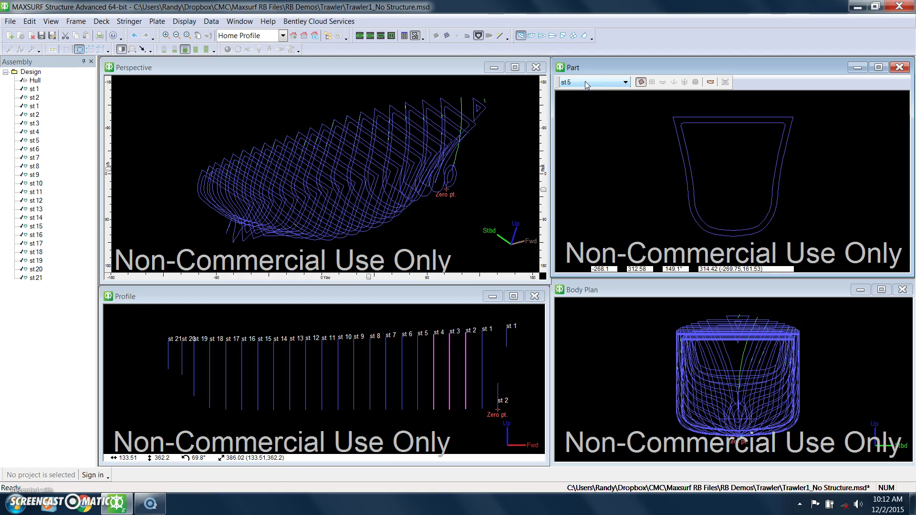
scroll(585, 82, "down", 3)
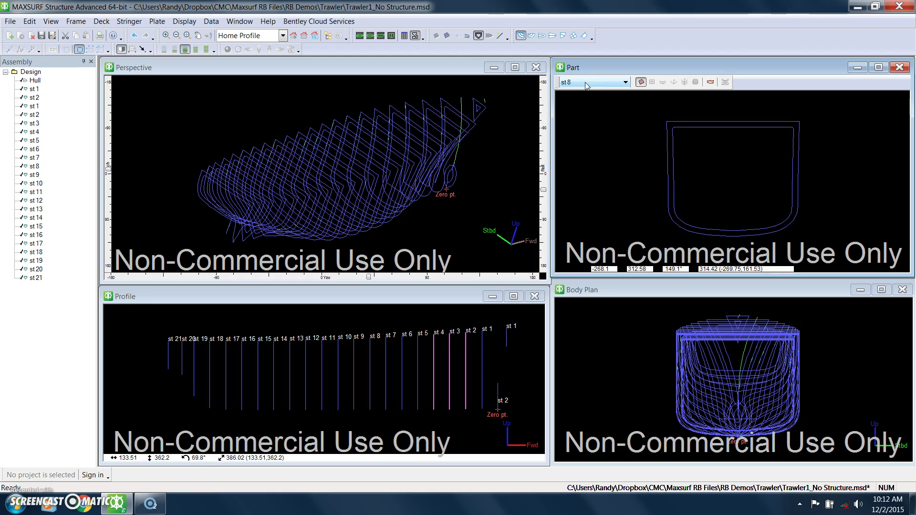
scroll(584, 82, "up", 5)
scroll(585, 82, "up", 1)
scroll(585, 82, "up", 1)
scroll(585, 83, "down", 1)
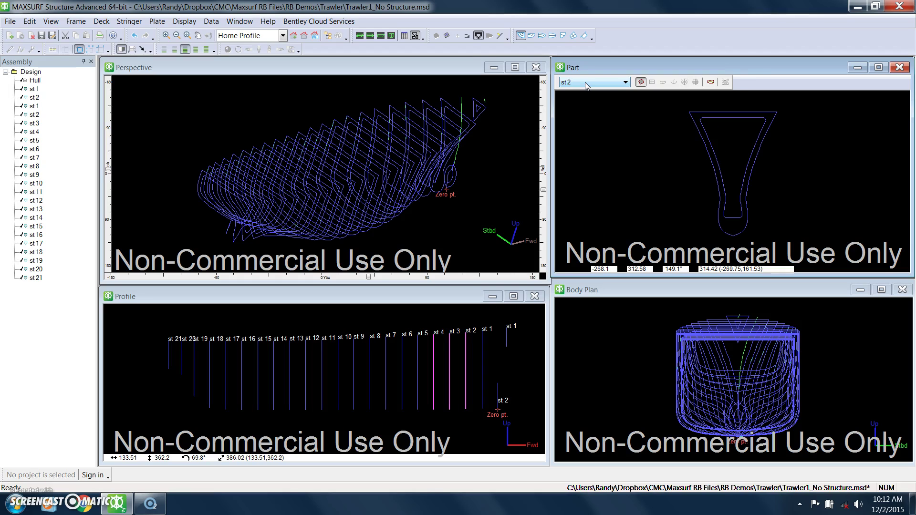
scroll(585, 82, "down", 1)
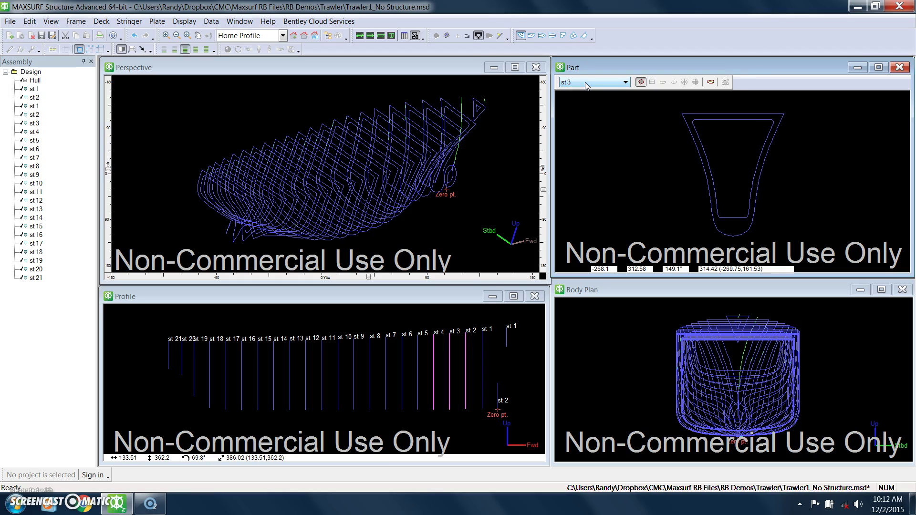
Box-select the midship frames from st 6 in the Profile view and open their properties
left_click(419, 317)
left_click(425, 327)
left_click(425, 327)
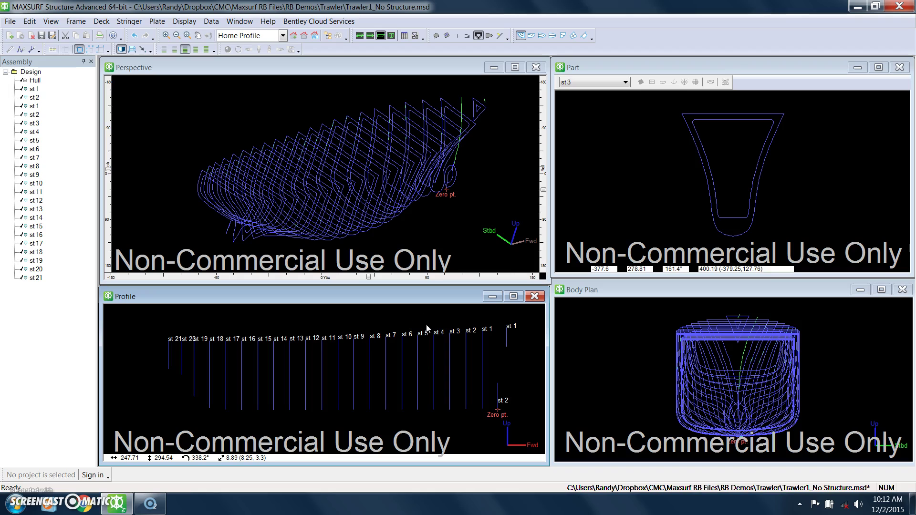
left_click_drag(419, 327, 268, 423)
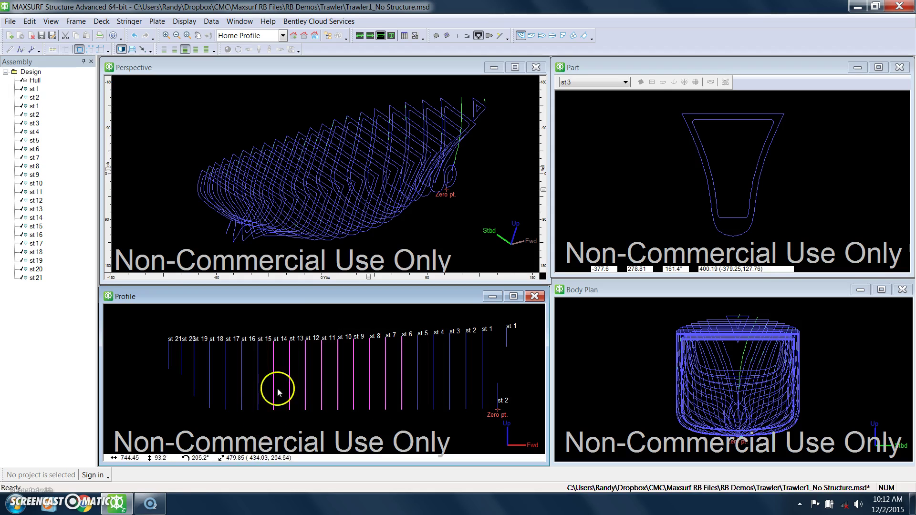
right_click(322, 351)
left_click(351, 391)
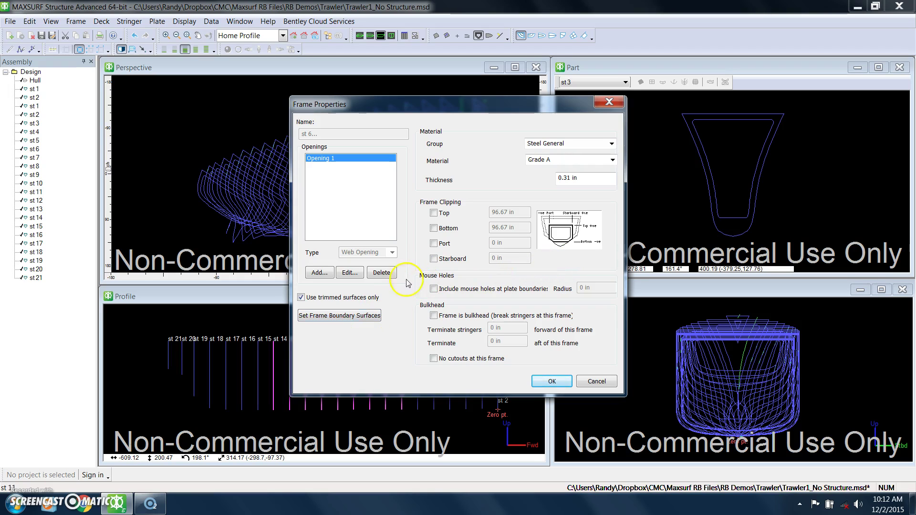
Turn on bottom clipping for Opening 1 at 40 in
left_click(350, 273)
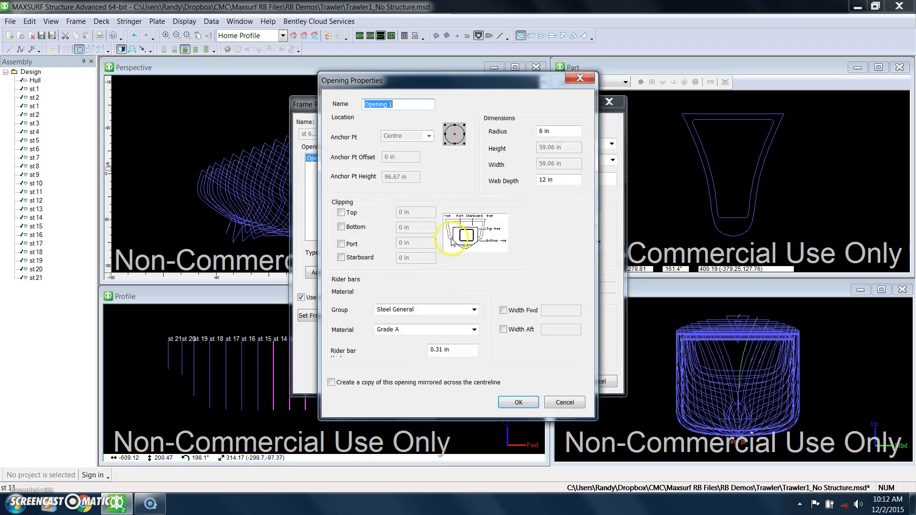
left_click(341, 227)
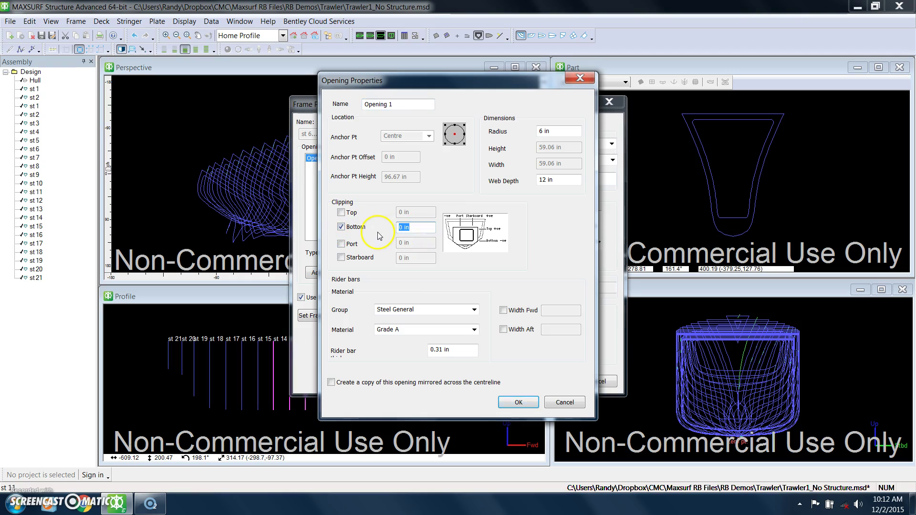
type("40")
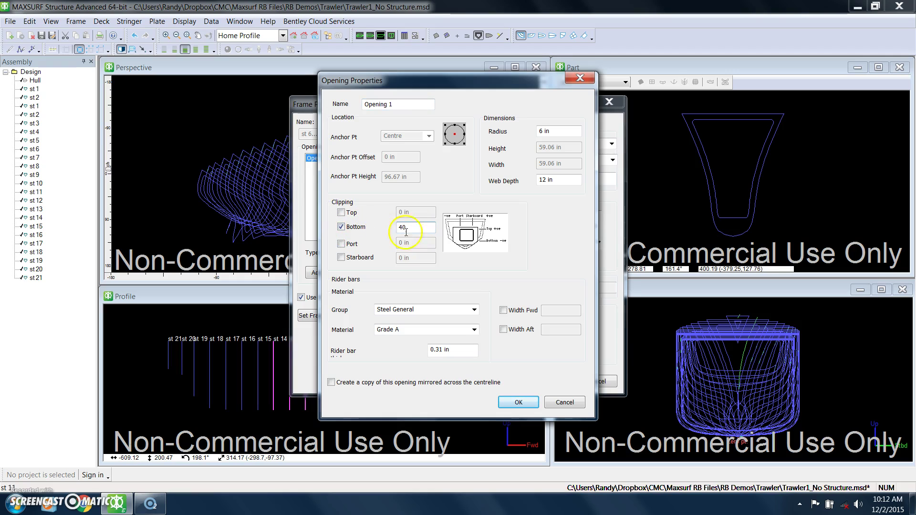
left_click(520, 402)
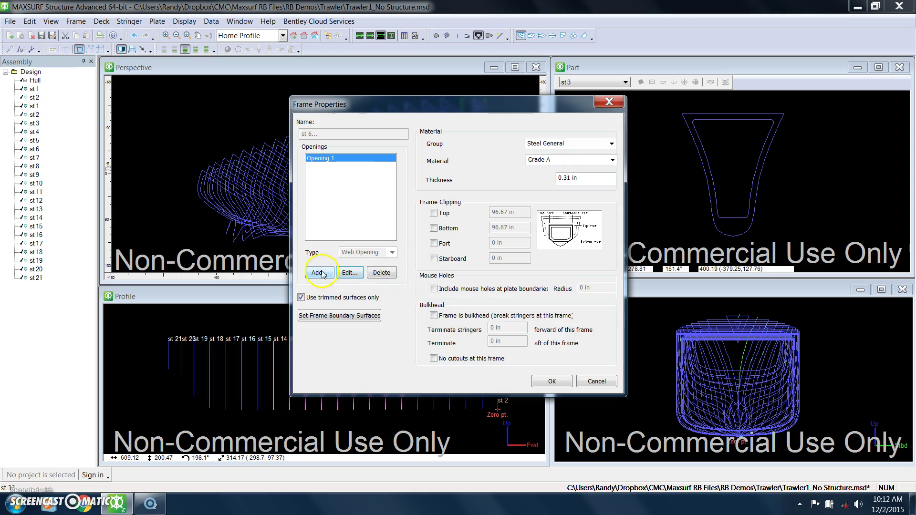
Add a horizontal slot opening named Horiz Slot with a 23 in anchor height
left_click(319, 273)
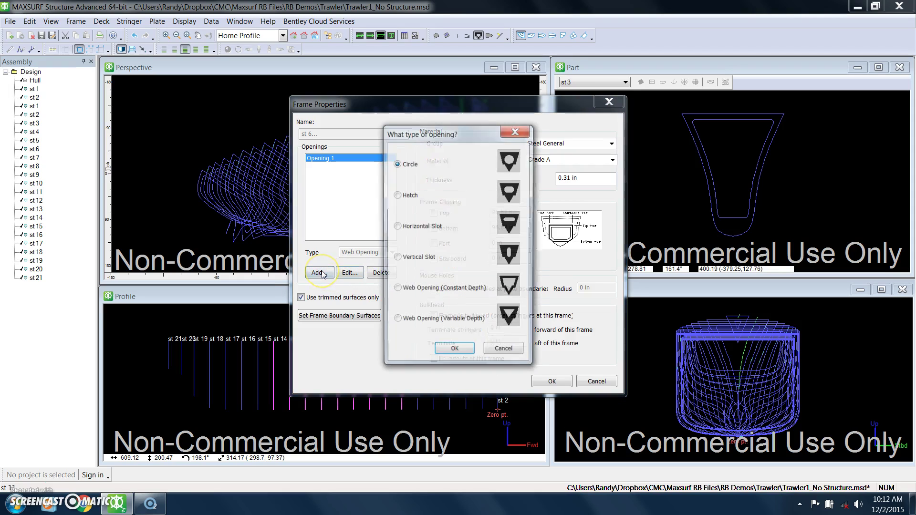
left_click(396, 226)
left_click(453, 352)
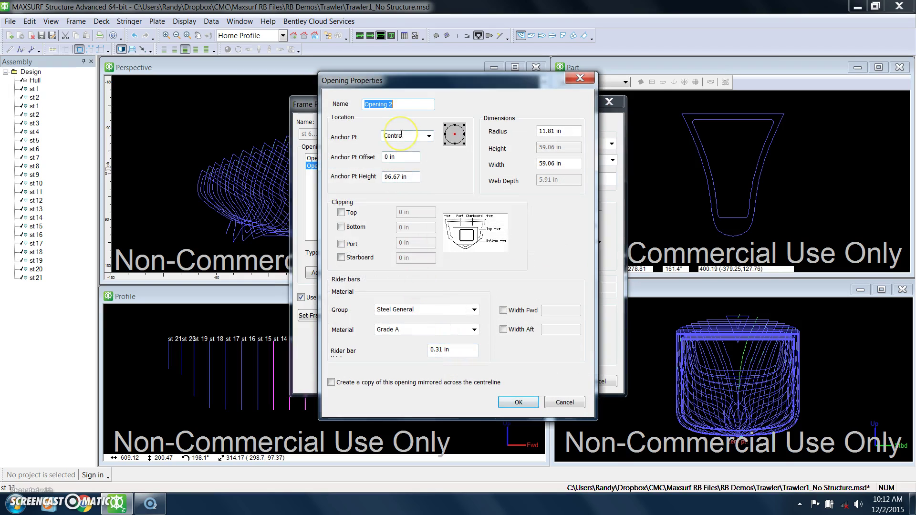
type("Horiz Slot")
double_click(411, 180)
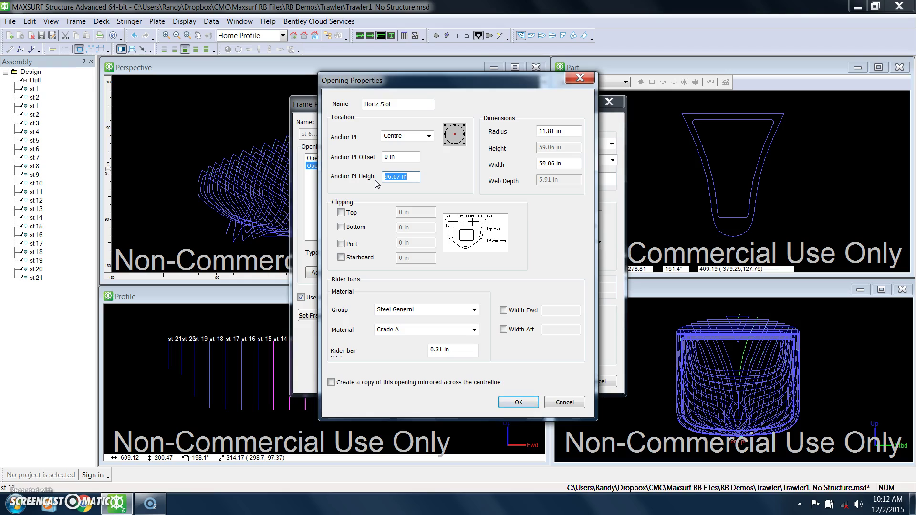
type("23")
left_click(572, 130)
Give the slot an 8 in radius, 60 in width and 2 in forward/aft rider bars
double_click(572, 130)
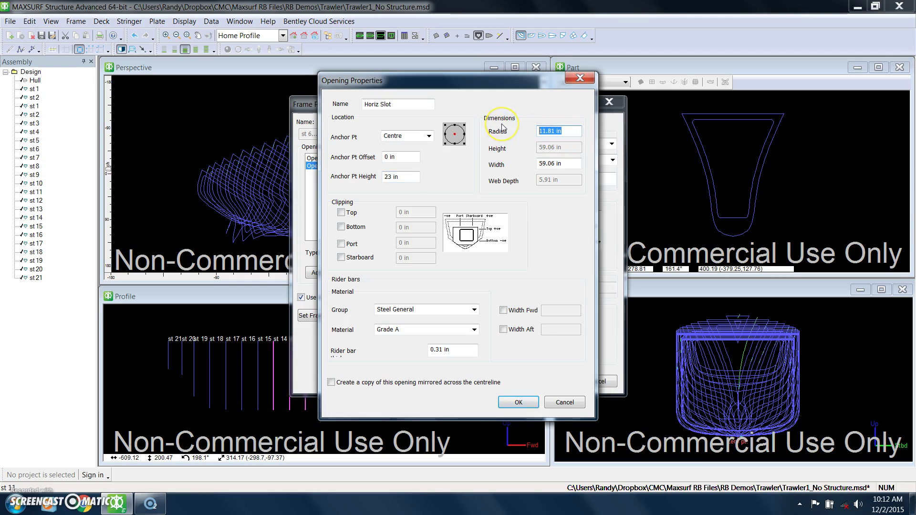
type("8")
double_click(563, 163)
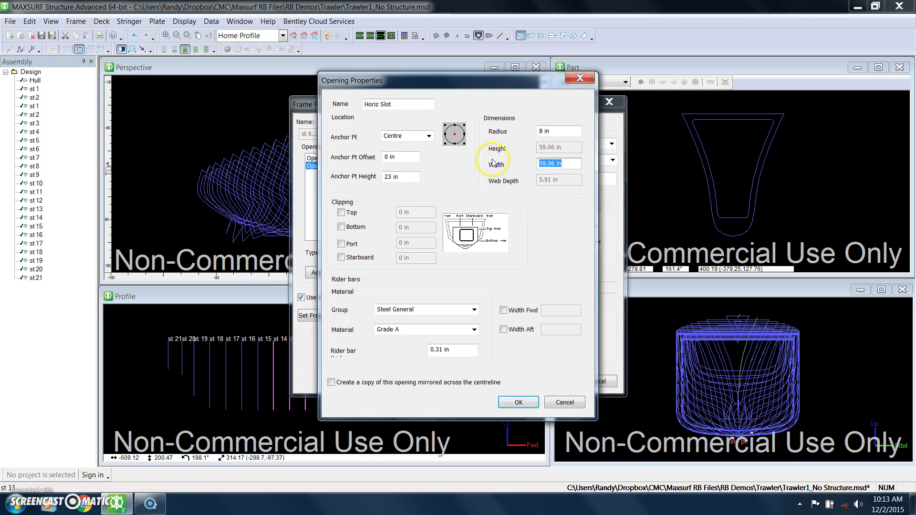
type("60")
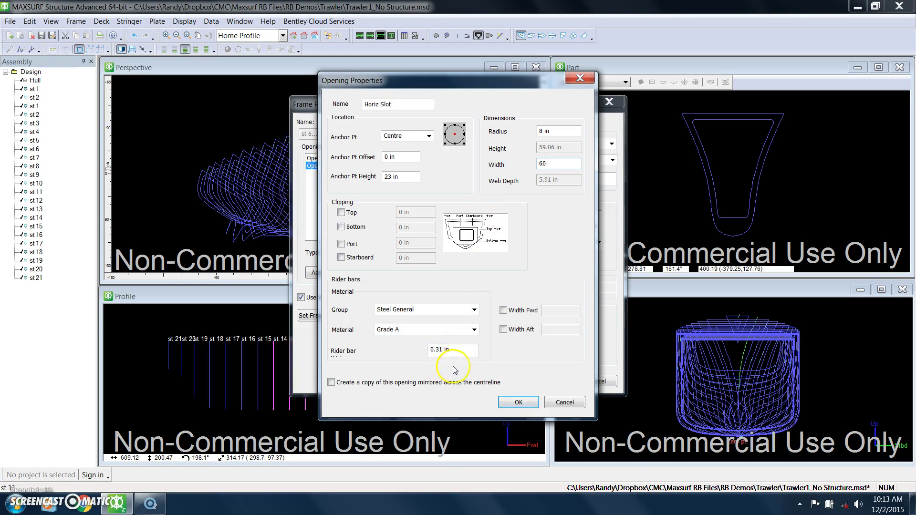
left_click_drag(454, 355, 417, 352)
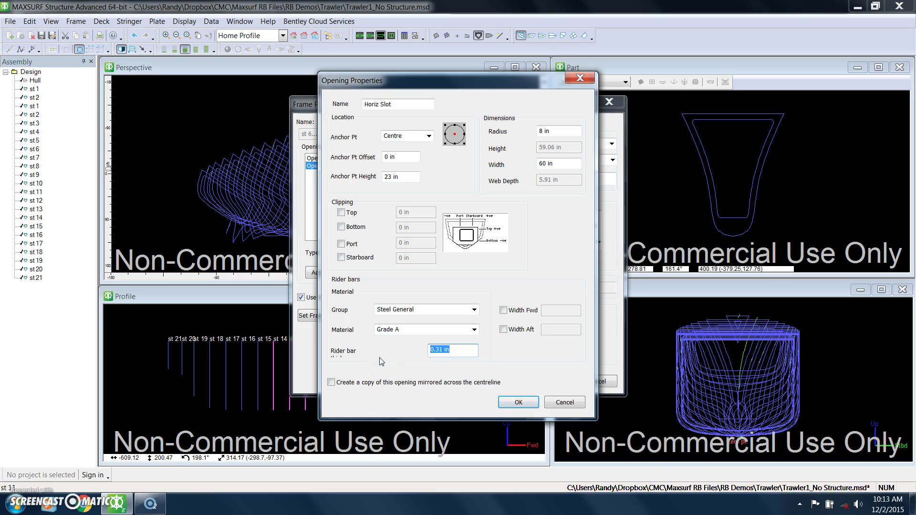
left_click(503, 310)
left_click(503, 329)
left_click(548, 311)
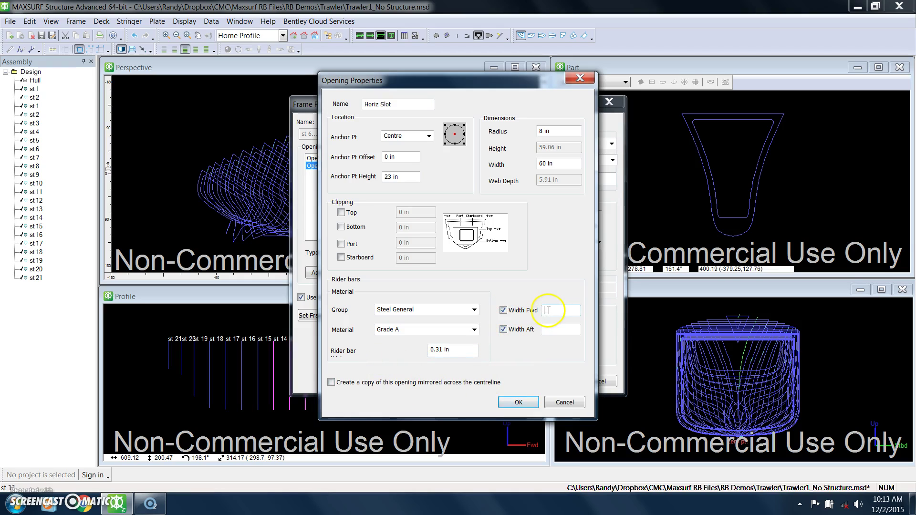
type("2")
left_click(554, 330)
left_click(523, 405)
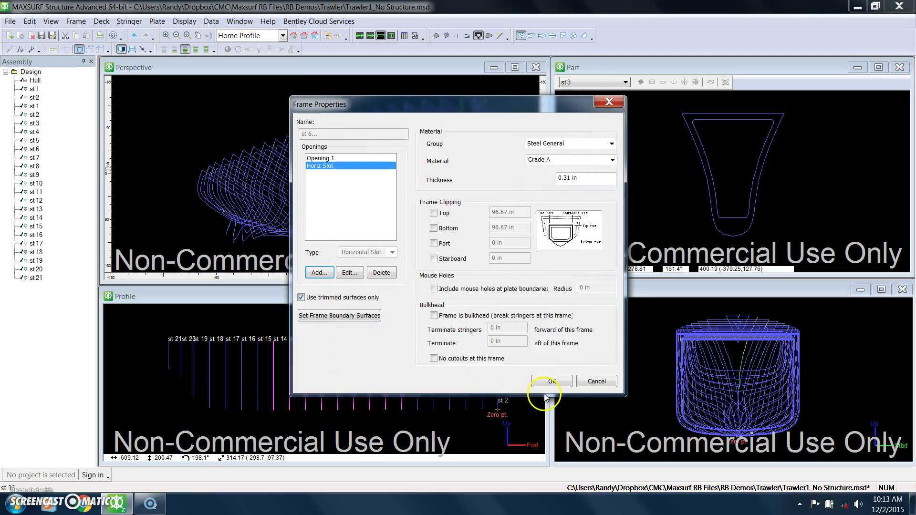
Apply the frame opening changes and bring up the Part window's station list
left_click(548, 378)
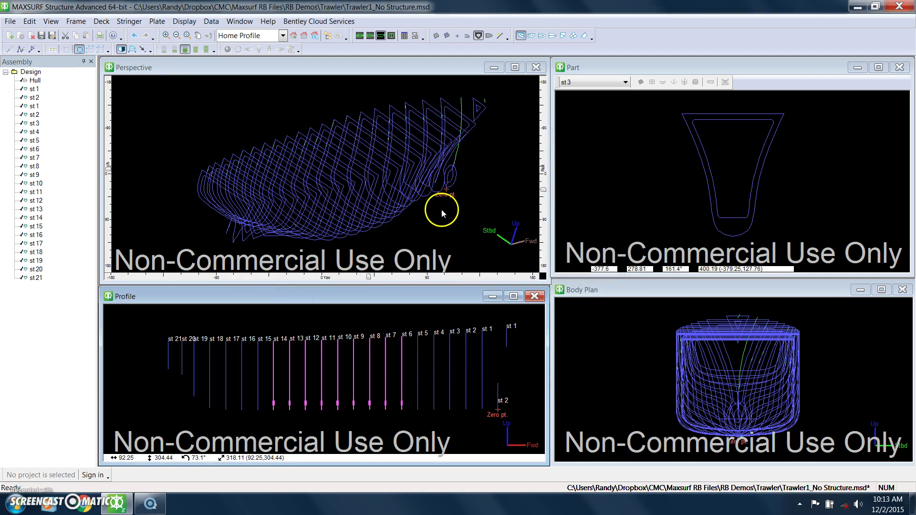
left_click(345, 102)
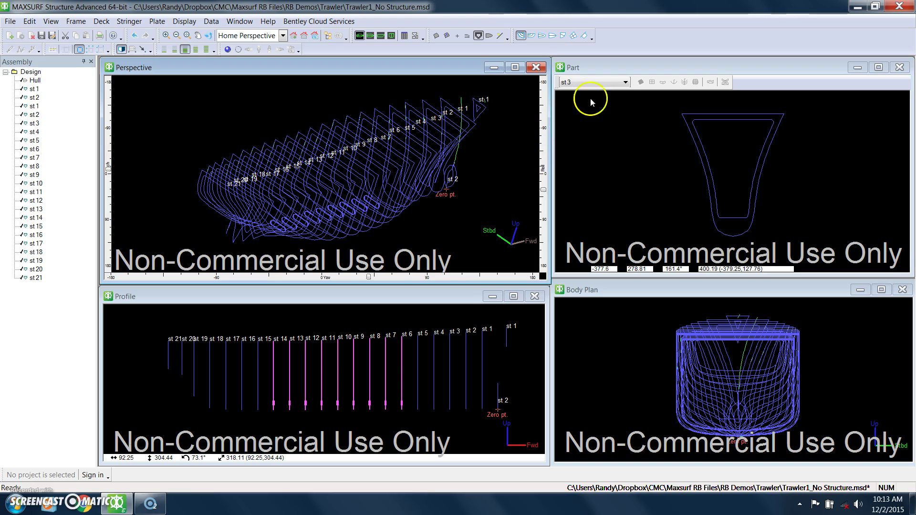
left_click(591, 84)
left_click(590, 85)
left_click(591, 84)
Step through frame sections st 4, st 2, st 7 and st 10, ending on st 8
key("Down")
key("Return")
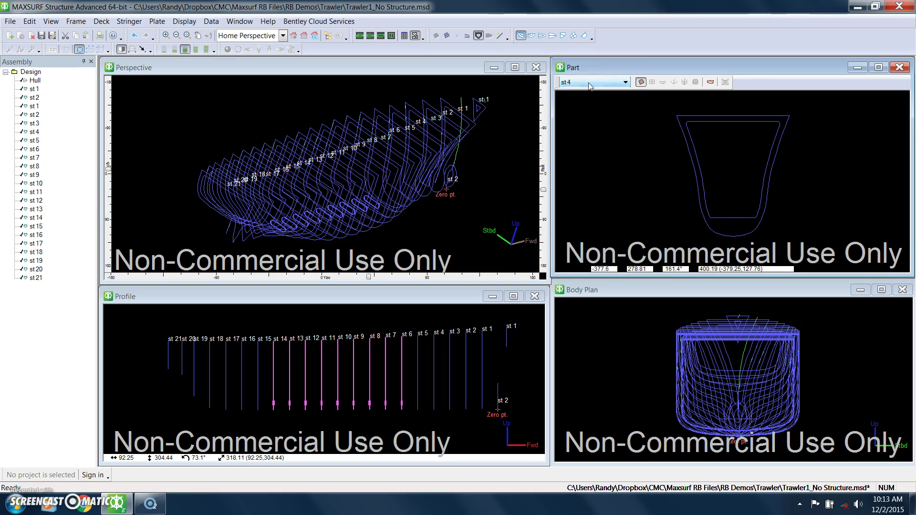
key("Up")
key("Up")
key("Down")
key("Down")
key("Down")
key("Down")
key("Down")
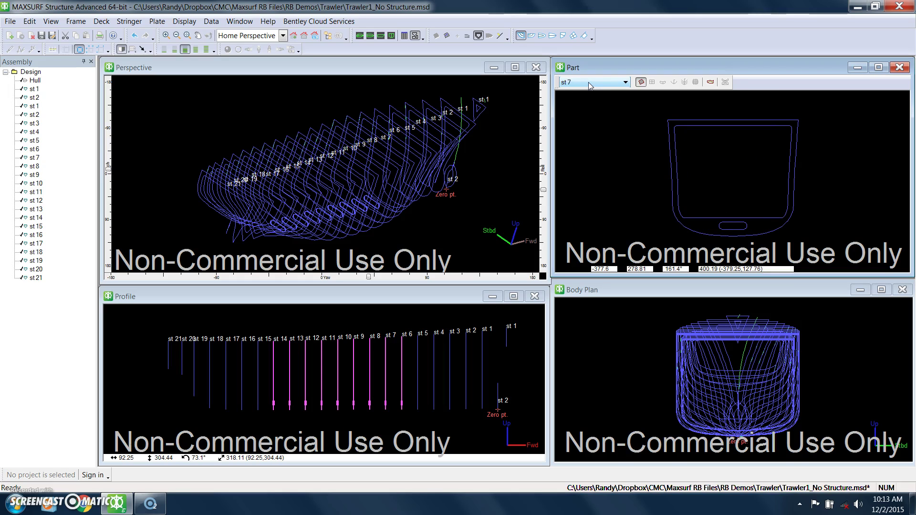
key("Down")
key("Down")
key("Down")
key("Up")
key("Up")
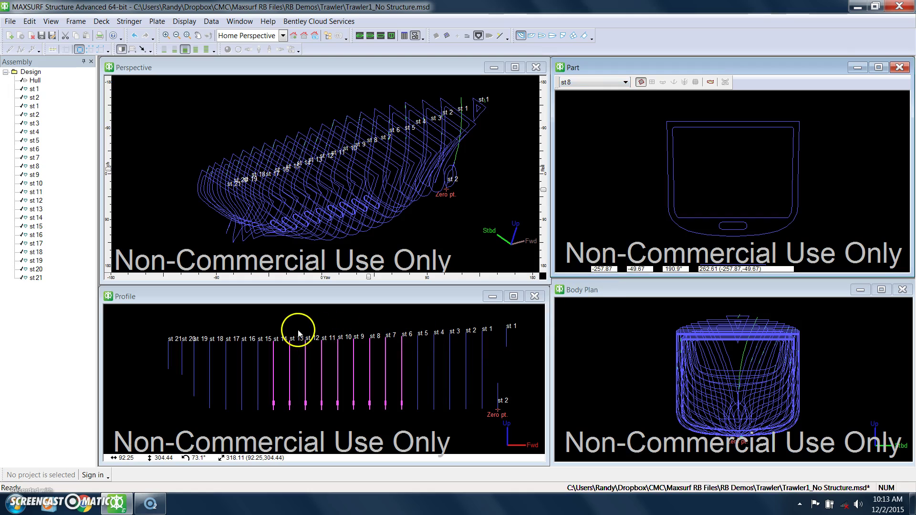
Select frames st 15 to st 17 in the profile and open their properties
left_click(274, 341)
scroll(268, 382, "up", 2)
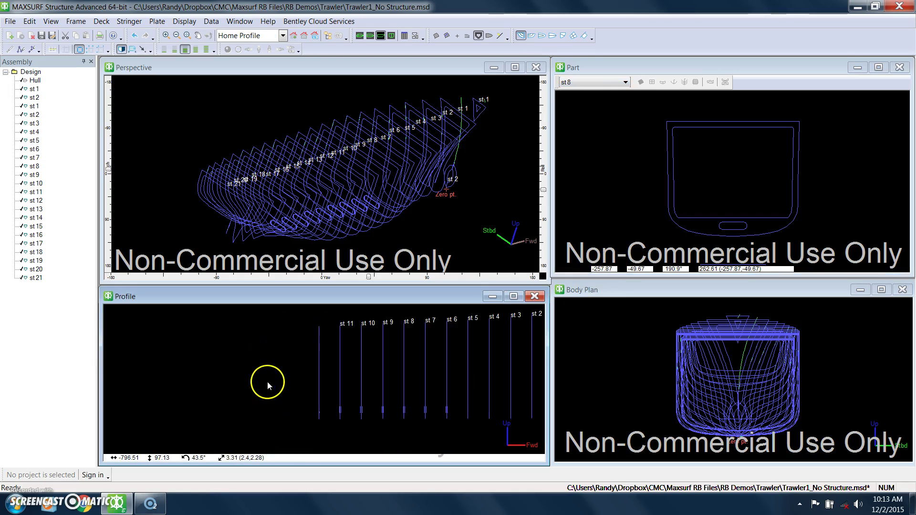
scroll(271, 356, "down", 1)
left_click_drag(265, 311, 206, 426)
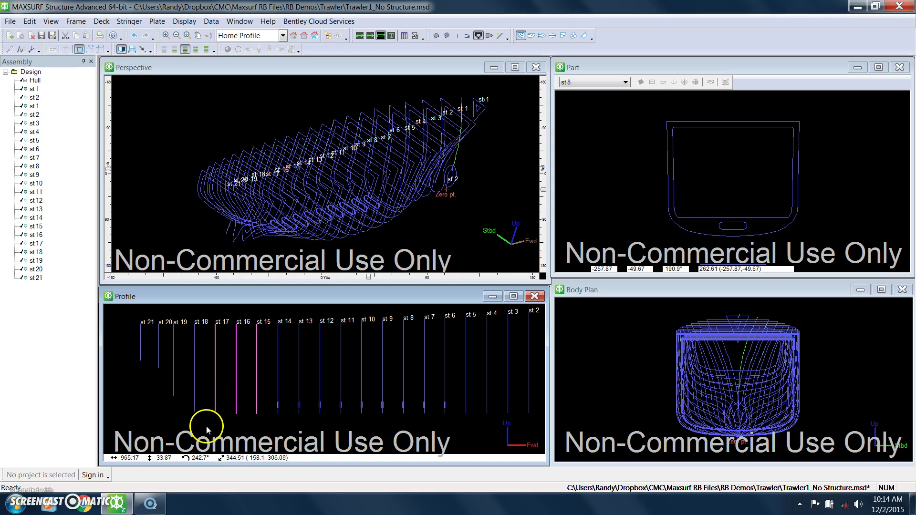
right_click(237, 352)
left_click(267, 390)
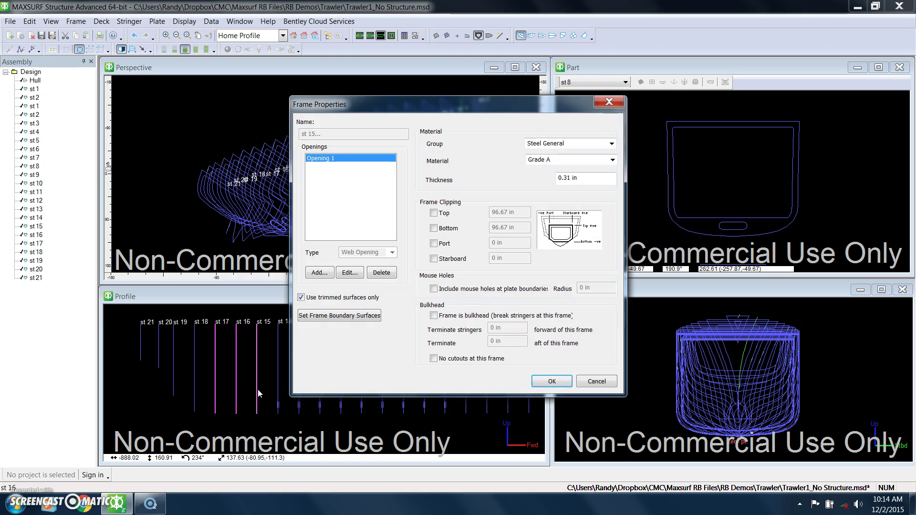
Clip Opening 1 at the bottom at 60 in and apply the frame properties
left_click(350, 273)
left_click(465, 251)
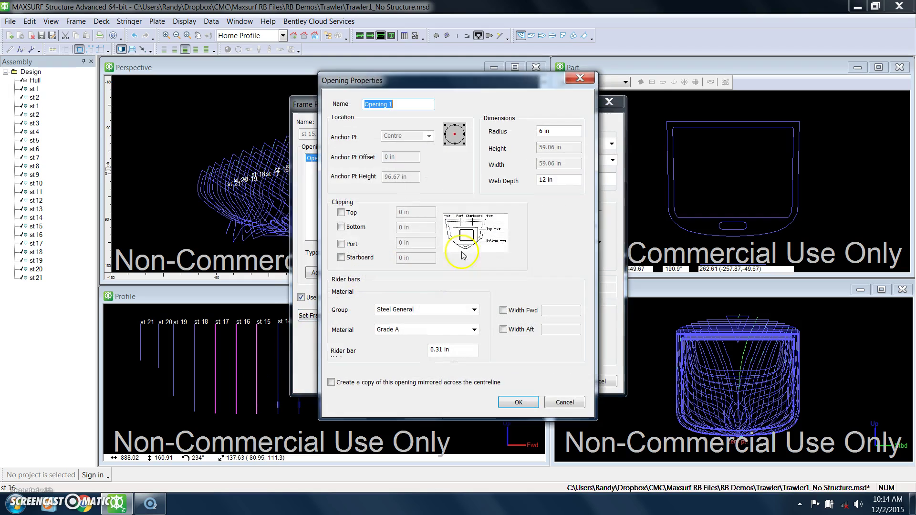
left_click(341, 227)
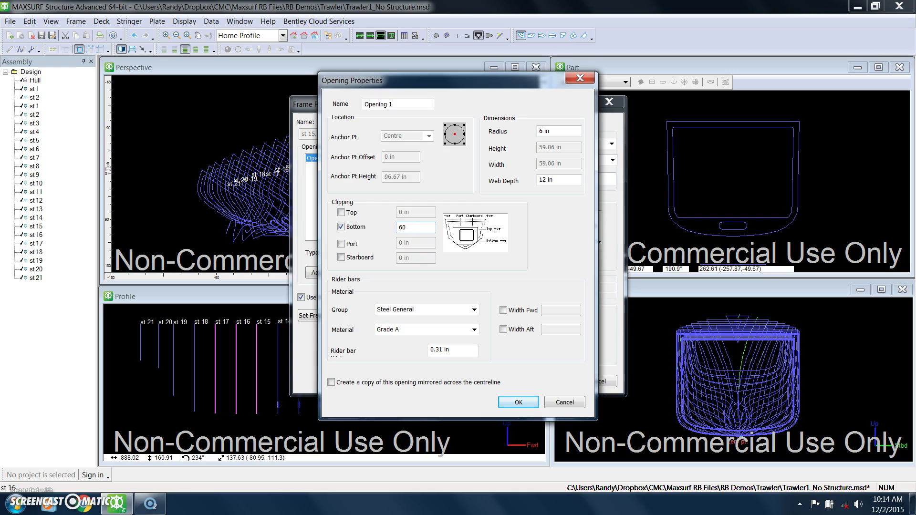
type("60")
left_click(519, 401)
left_click(552, 381)
Orbit the hull in the perspective view to a new angle
left_click(596, 121)
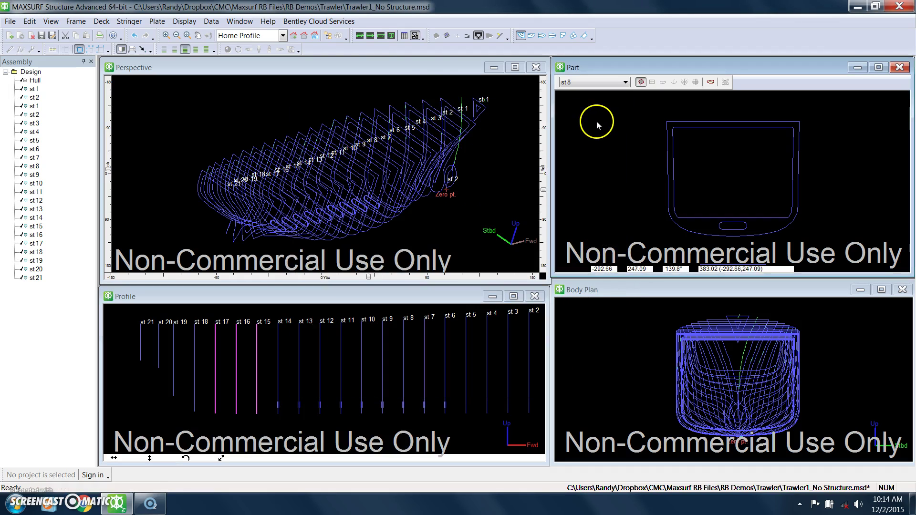
left_click(410, 68)
left_click_drag(285, 152, 394, 123)
Browse the frame sections from st 2 onward, ending with st 15 displayed
left_click(594, 83)
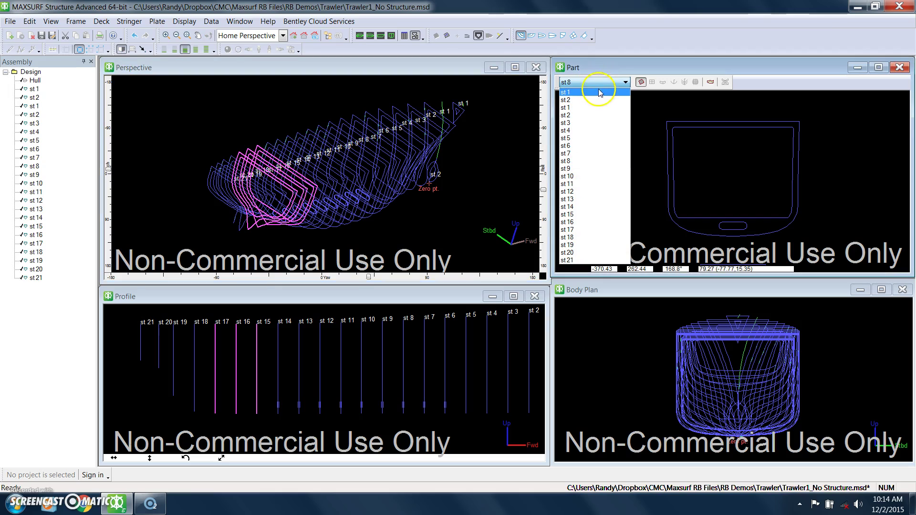
left_click(596, 100)
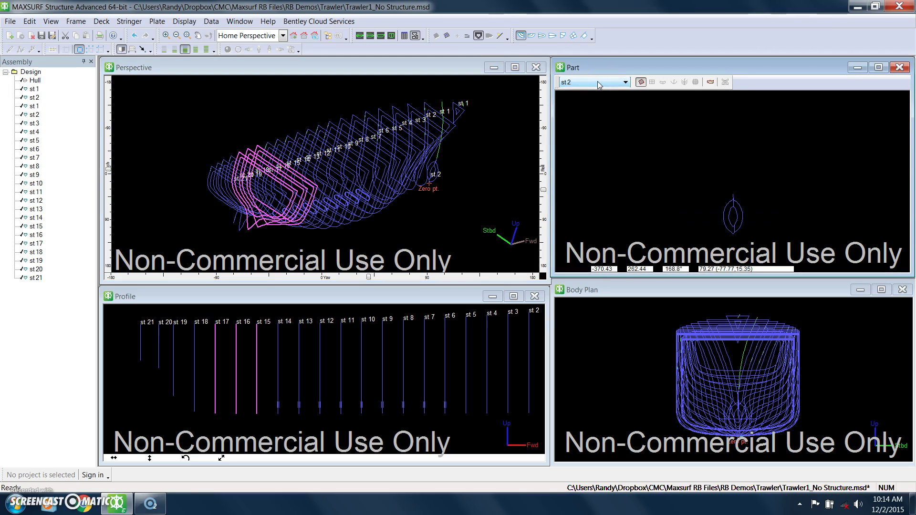
scroll(598, 85, "up", 1)
scroll(598, 84, "down", 6)
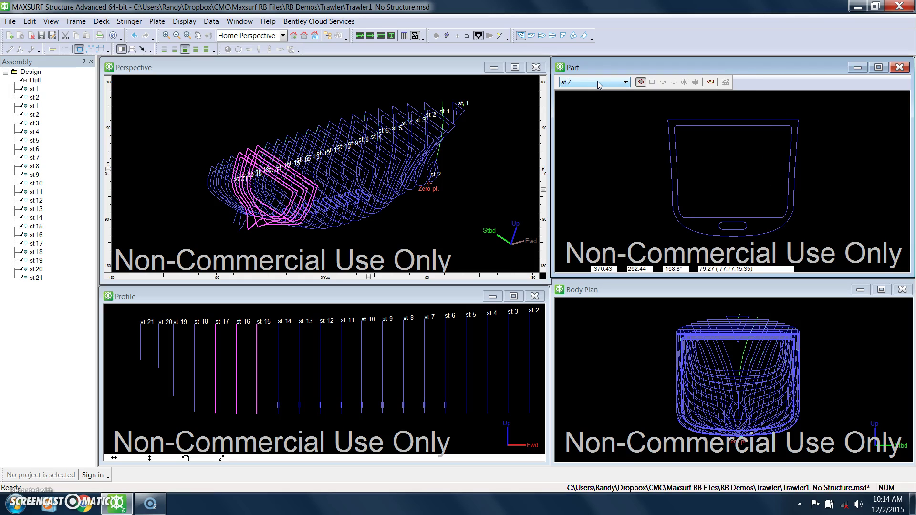
scroll(599, 85, "down", 3)
scroll(599, 84, "down", 4)
scroll(598, 84, "up", 1)
scroll(598, 84, "down", 1)
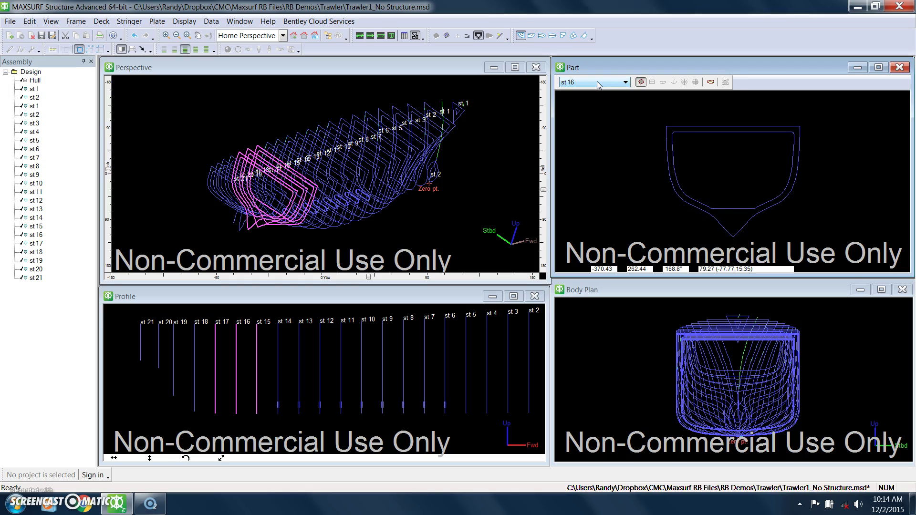
left_click(482, 95)
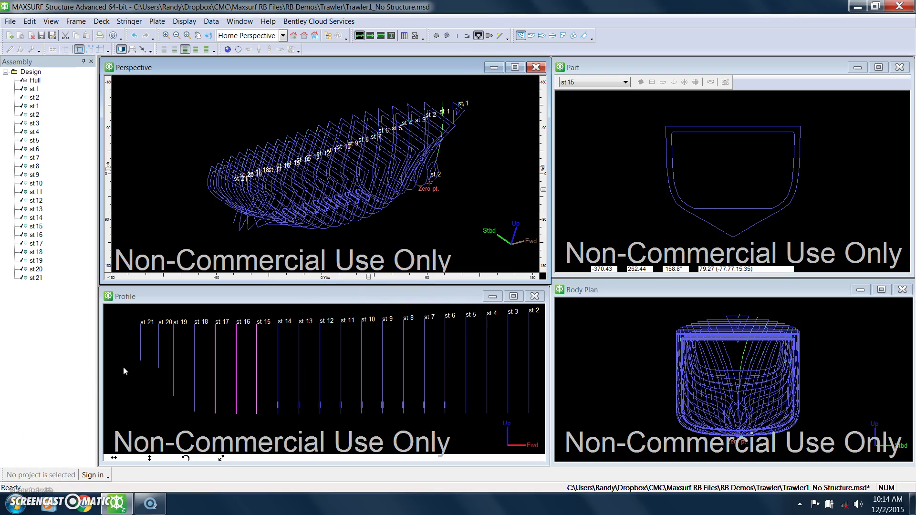
Maximize the profile view to fill the workspace
left_click(297, 296)
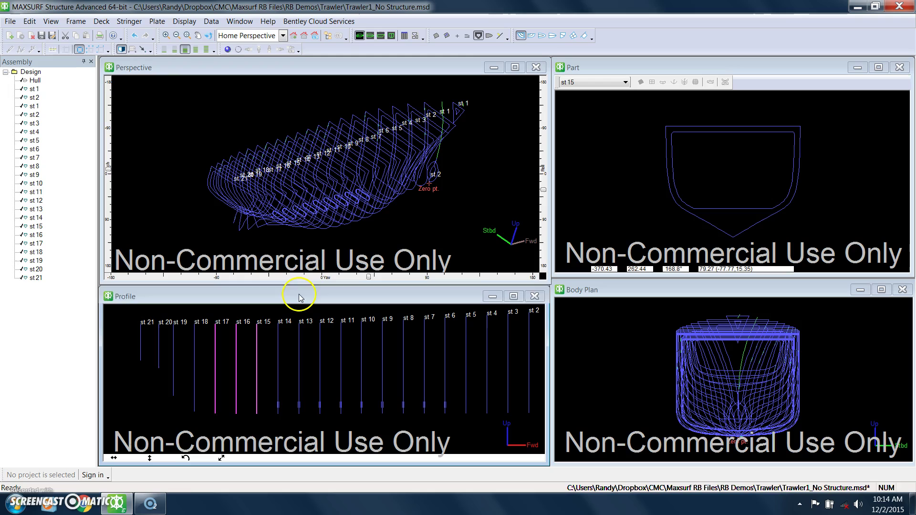
left_click(514, 297)
scroll(580, 177, "down", 2)
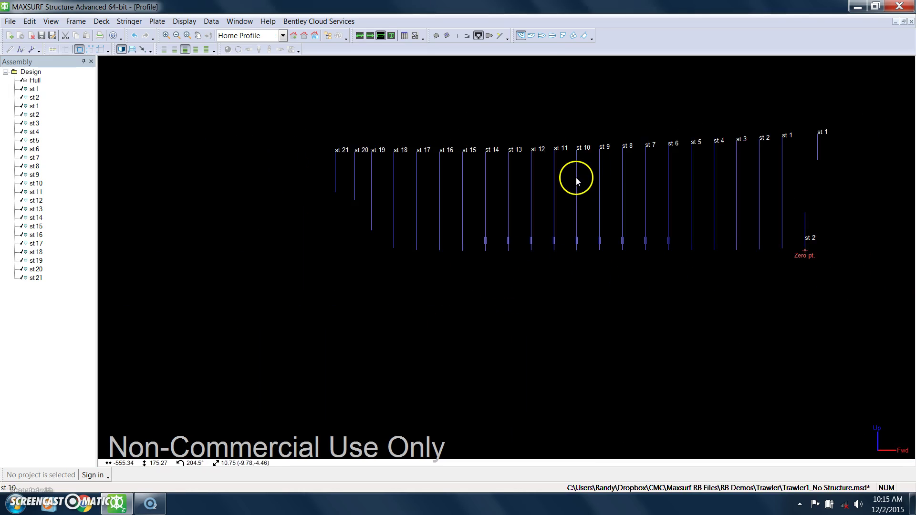
scroll(535, 215, "up", 2)
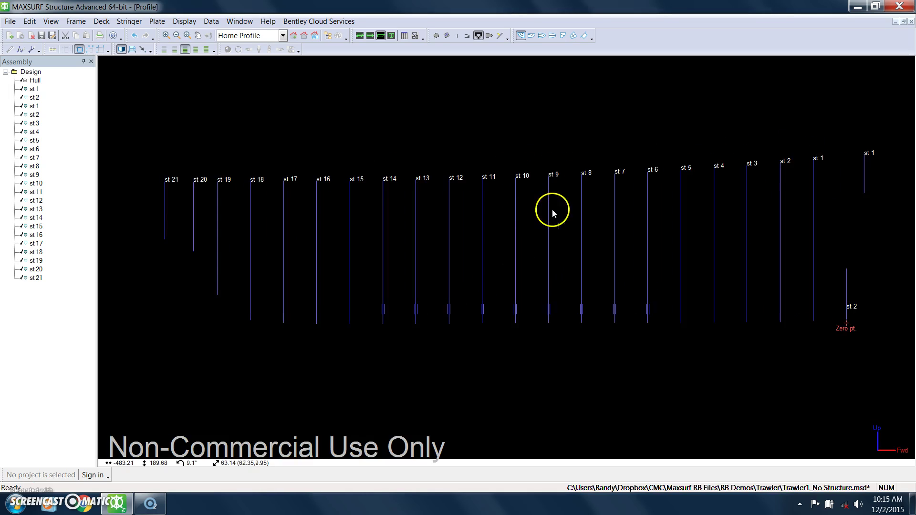
scroll(538, 224, "down", 1)
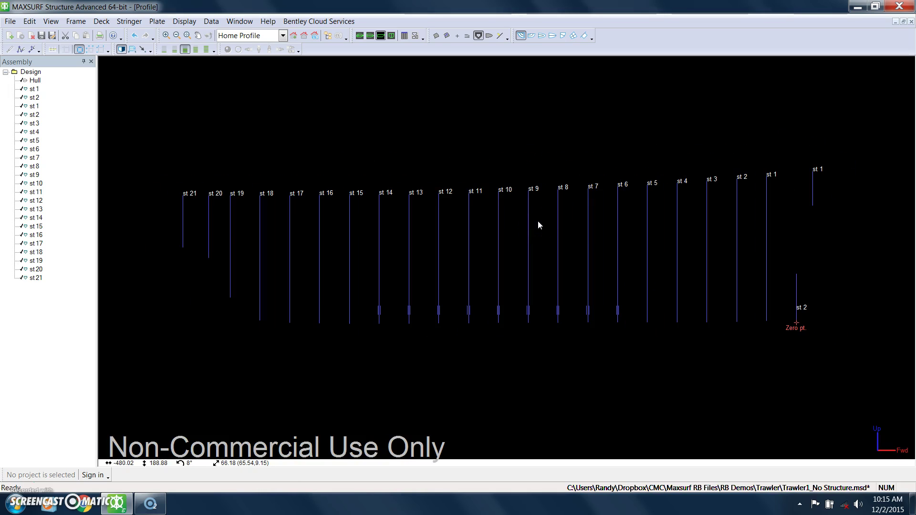
left_click(349, 191)
Set up stringer generation with 8 stringers
left_click(129, 21)
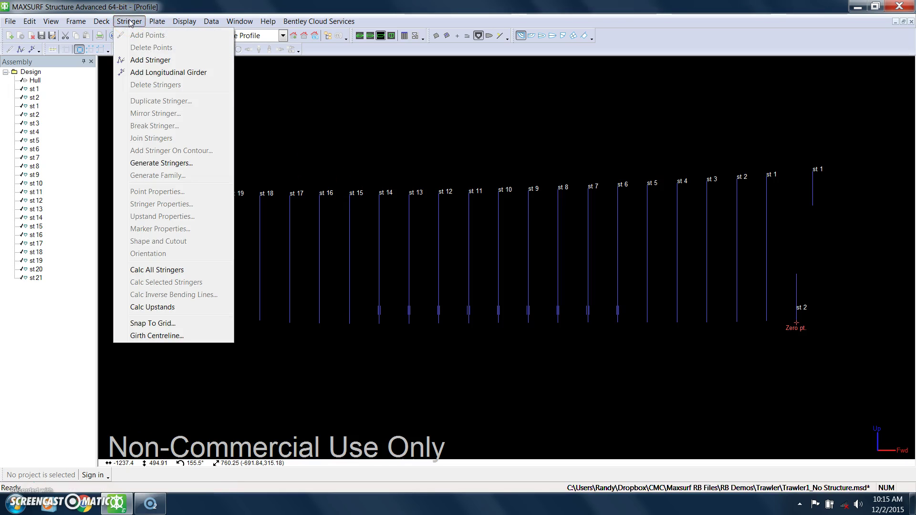
left_click(182, 165)
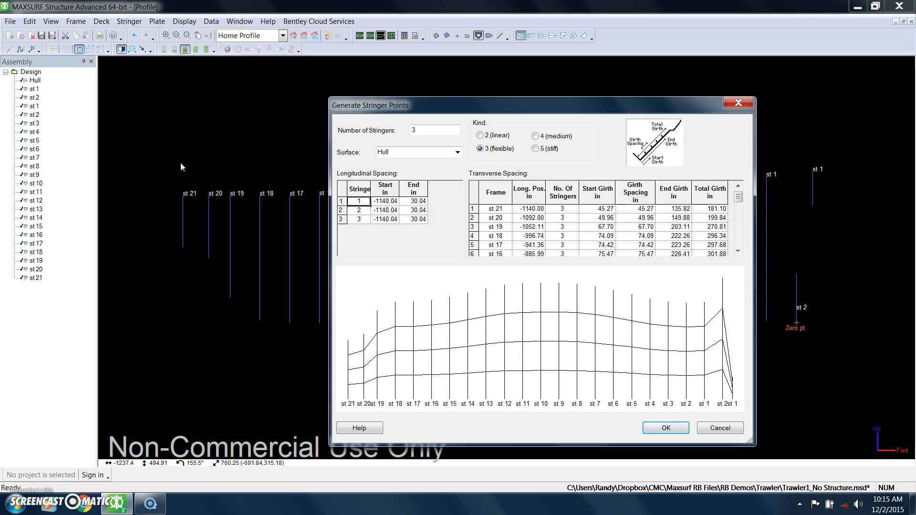
left_click_drag(418, 130, 401, 137)
type("8")
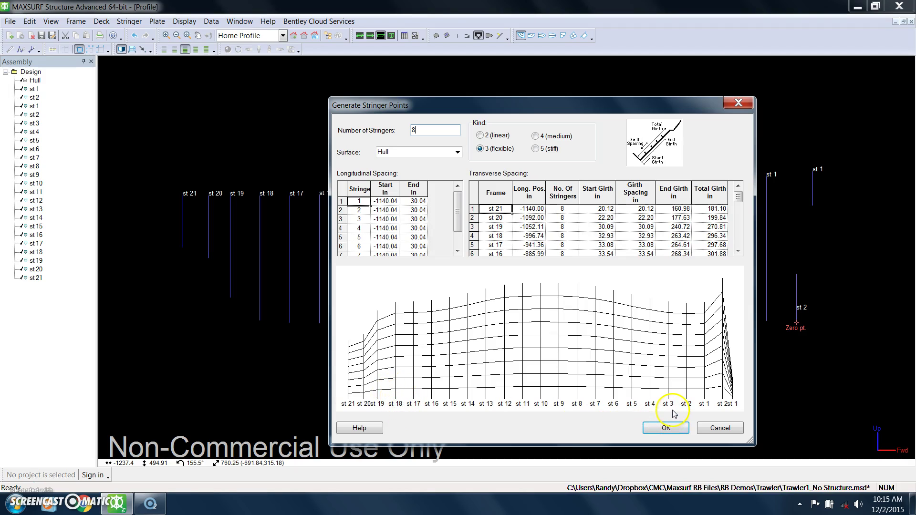
Set every stringer's start position to the st 18 value -996.74
left_click(529, 237)
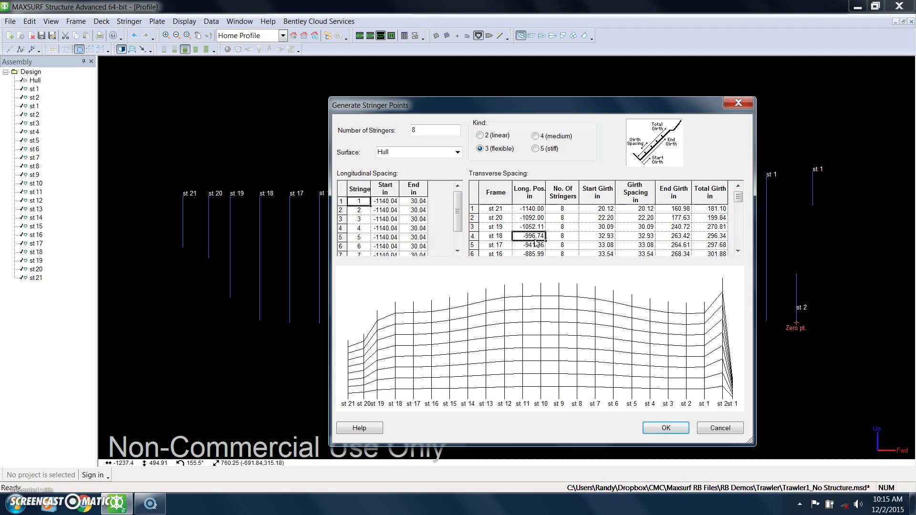
right_click(536, 241)
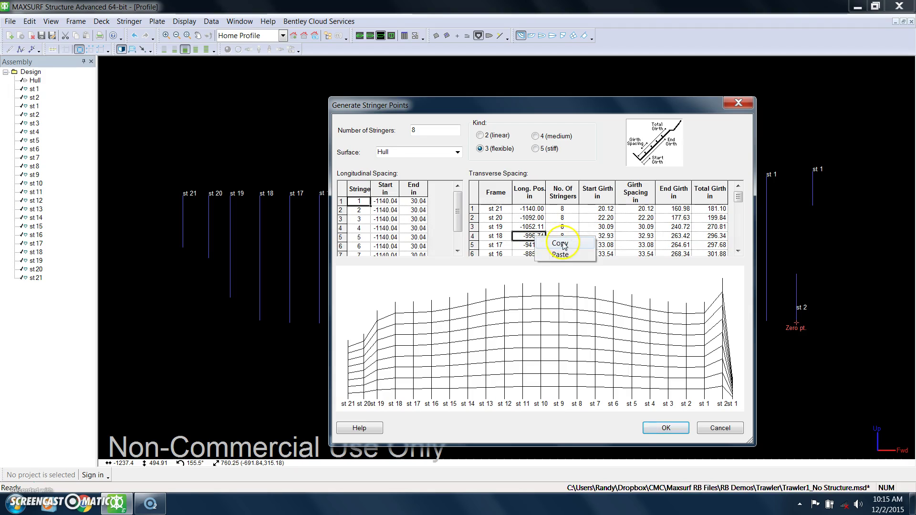
left_click(344, 190)
left_click(390, 202)
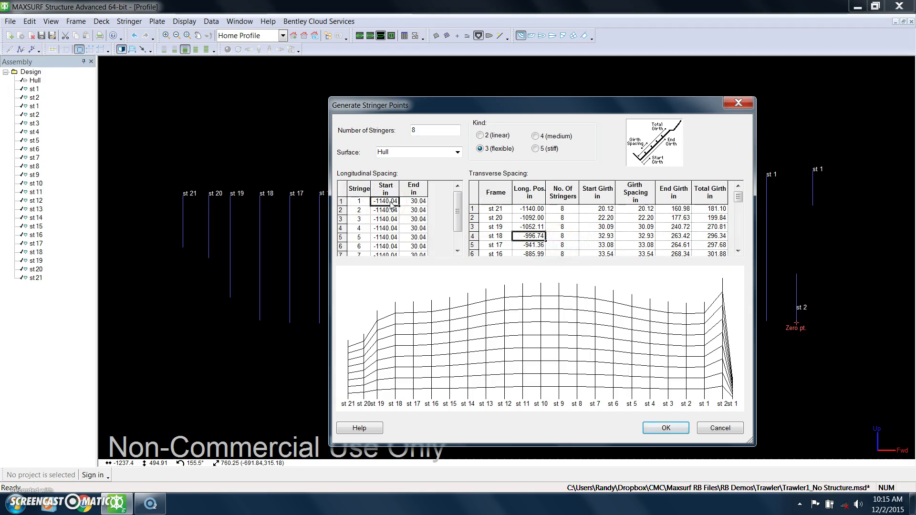
left_click_drag(392, 204, 388, 276)
right_click(391, 232)
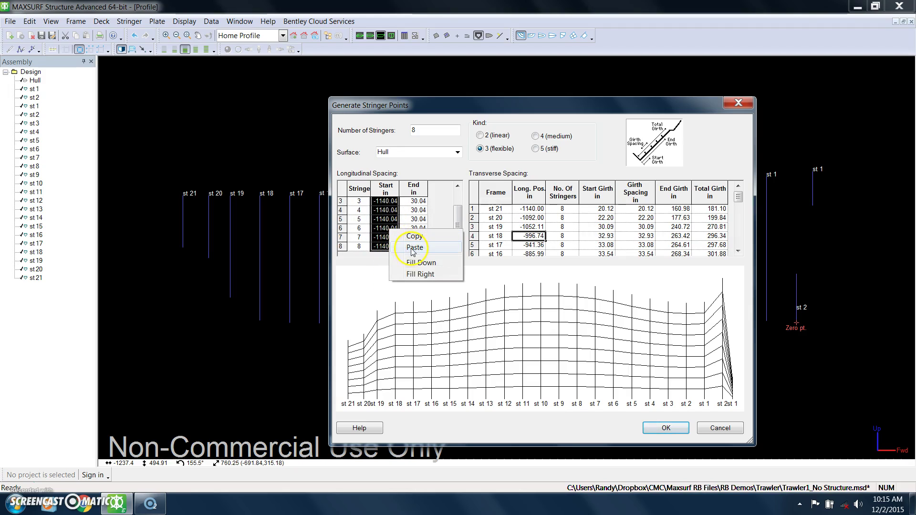
left_click(414, 248)
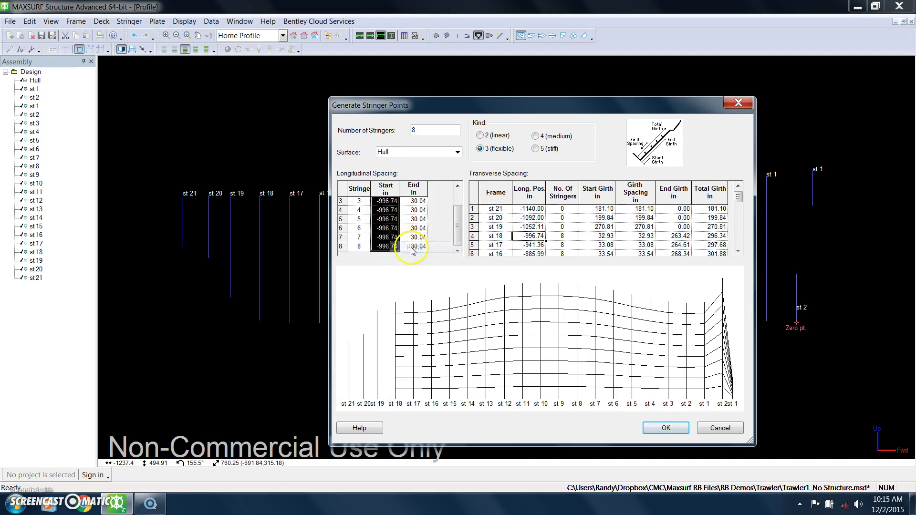
Set every stringer's end position to the st 3 value -166.12 and create them
left_click(492, 235)
scroll(491, 234, "down", 4)
scroll(496, 253, "down", 1)
left_click(532, 237)
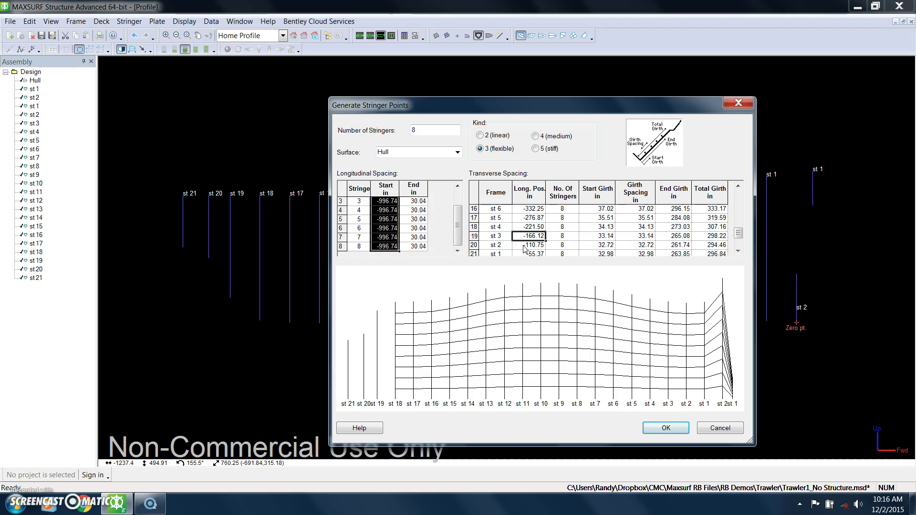
left_click_drag(413, 201, 416, 276)
type("-166.12")
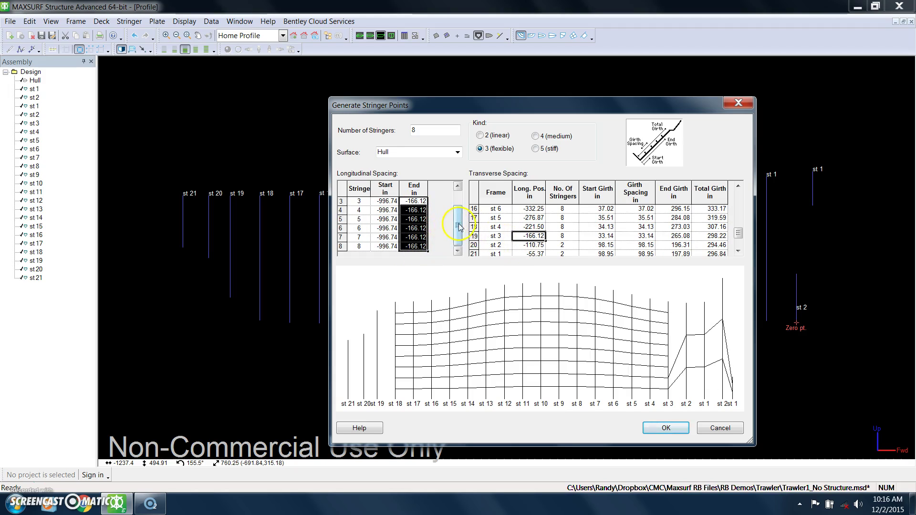
scroll(446, 219, "up", 1)
left_click_drag(415, 201, 416, 215)
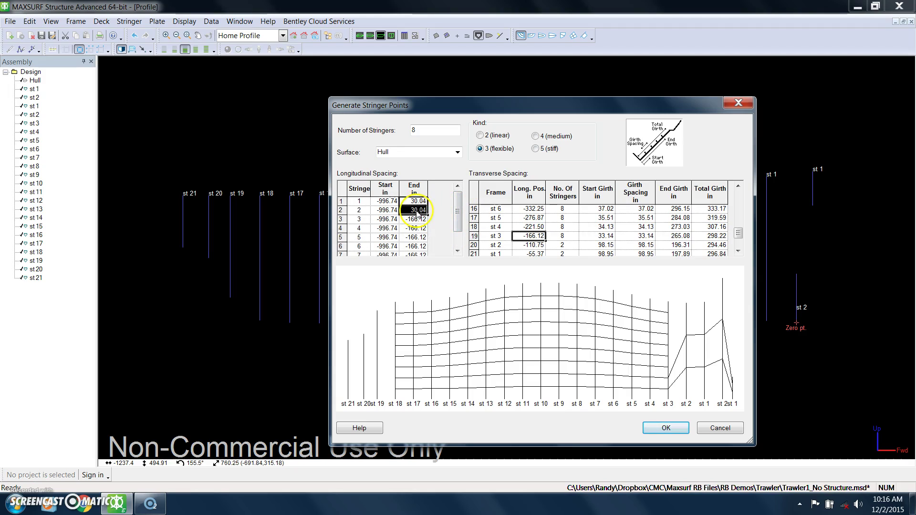
type("-166.12 -166.12")
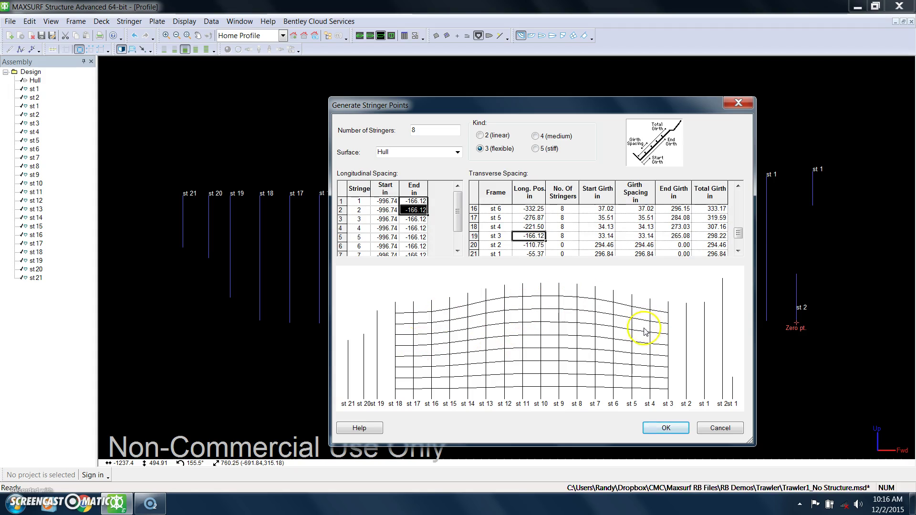
left_click(665, 428)
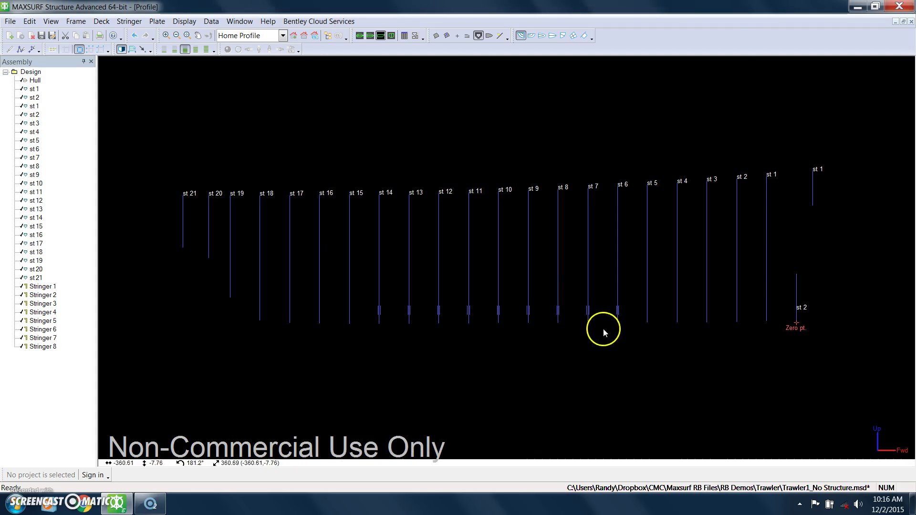
Show the stringers and inspect them in the enlarged perspective view
left_click(467, 36)
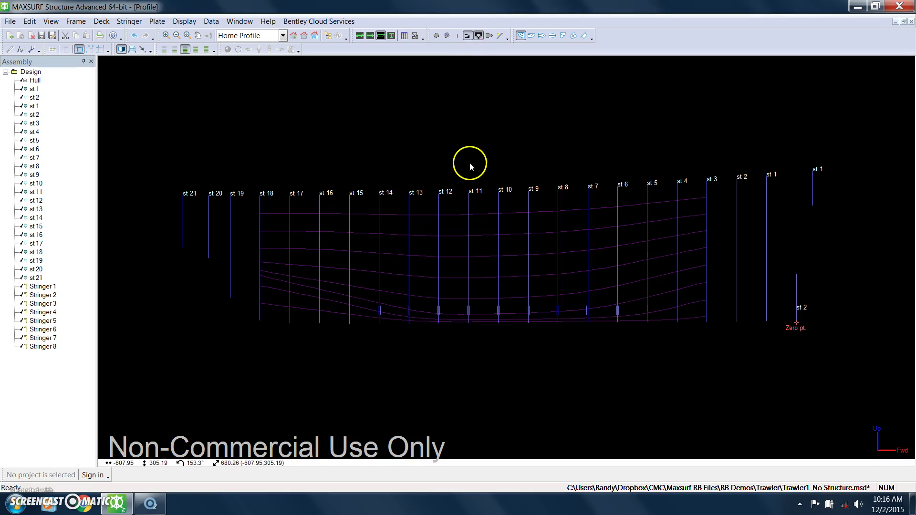
scroll(469, 164, "down", 1)
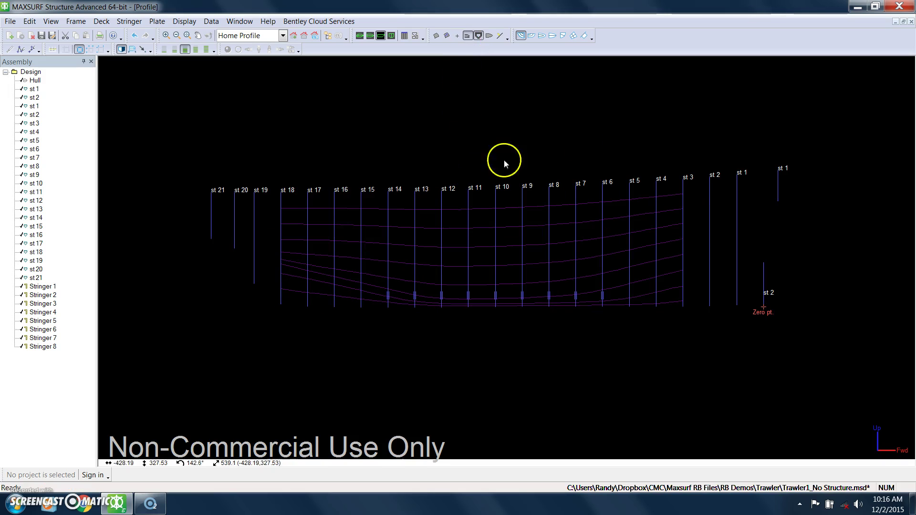
left_click(903, 22)
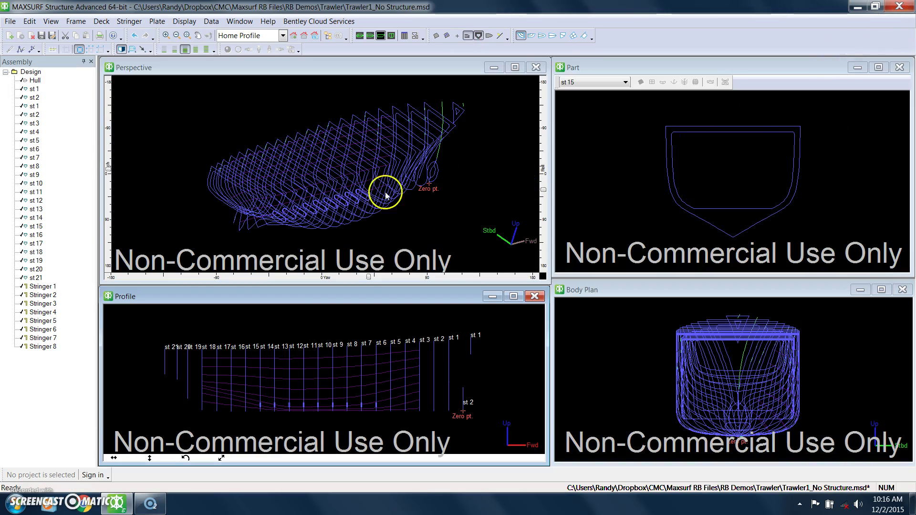
left_click(514, 68)
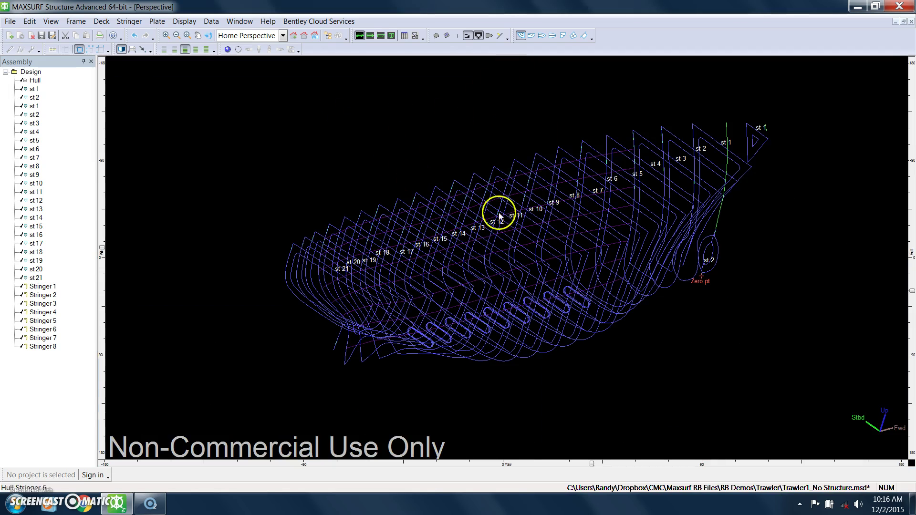
scroll(502, 218, "up", 1)
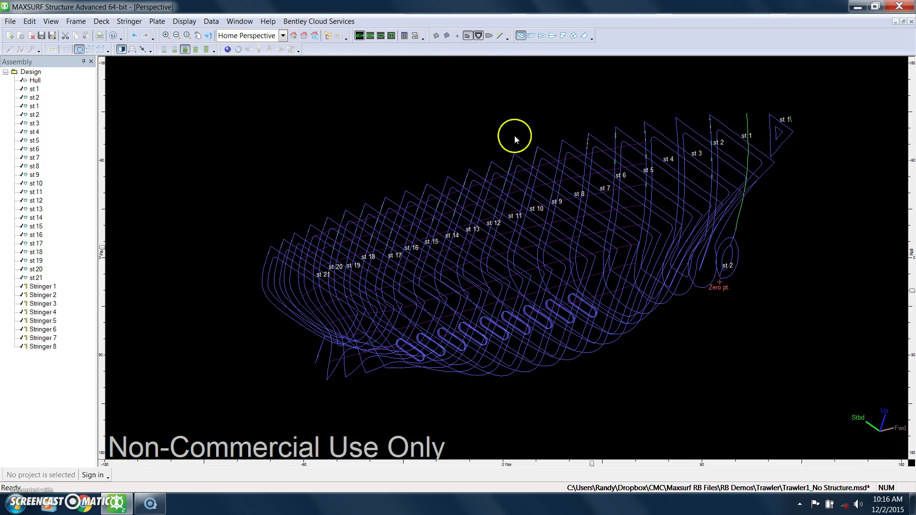
Restore the tiled views, hide the station frames and select all stringers in the profile
left_click(903, 21)
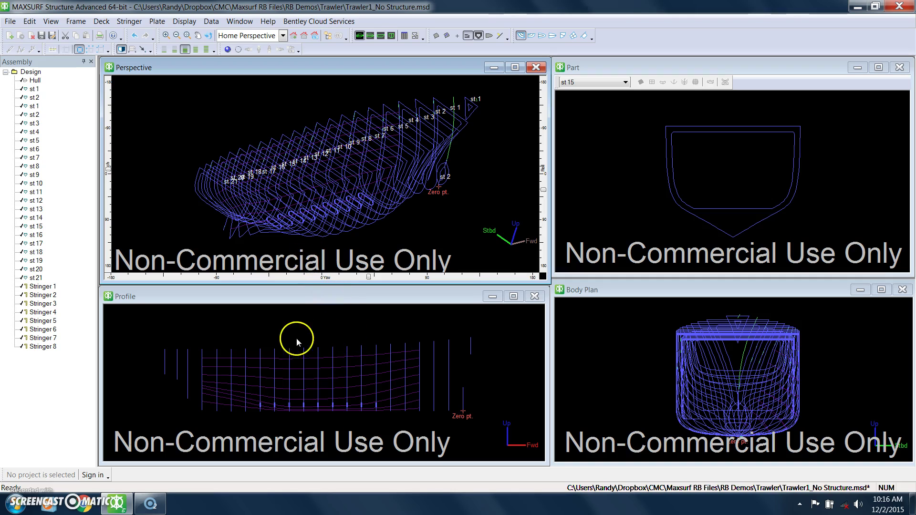
left_click(478, 35)
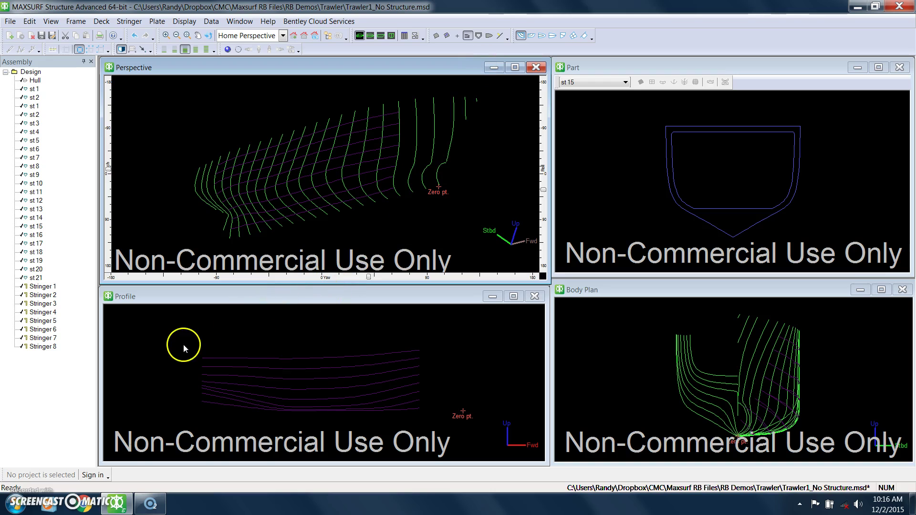
left_click_drag(188, 337, 443, 422)
Make the selected stringers L 80x50x6 R4 sections
right_click(380, 354)
left_click(402, 389)
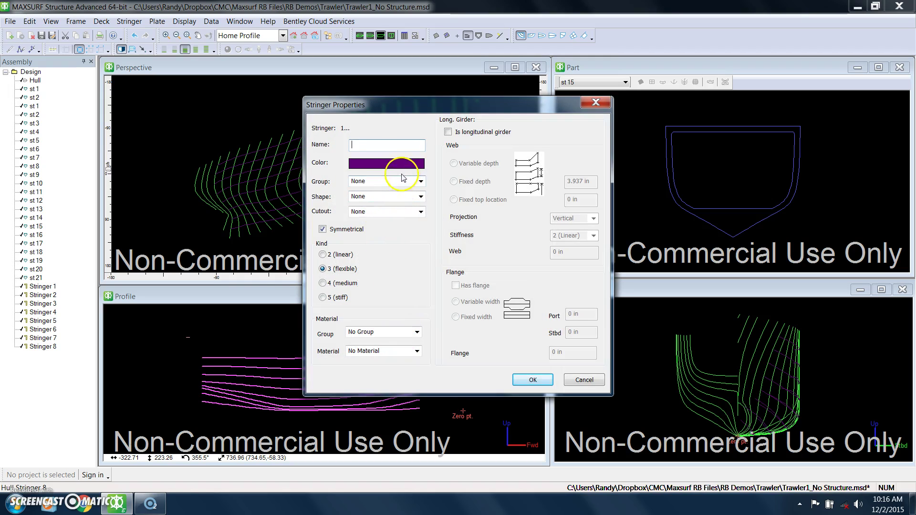
left_click(421, 182)
left_click(409, 191)
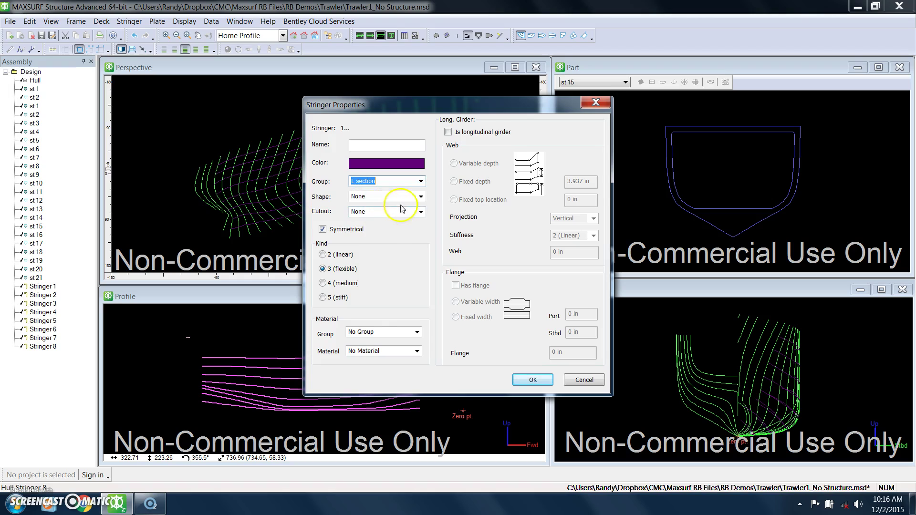
left_click(420, 196)
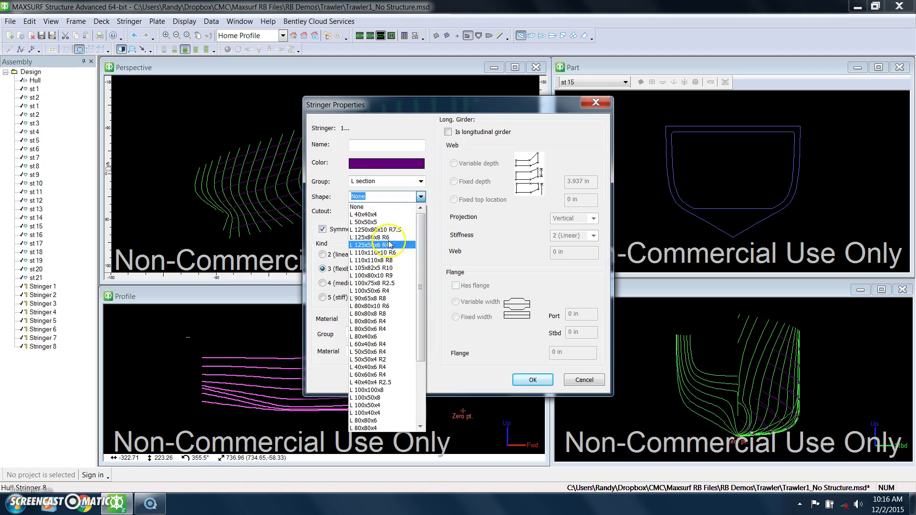
left_click(376, 328)
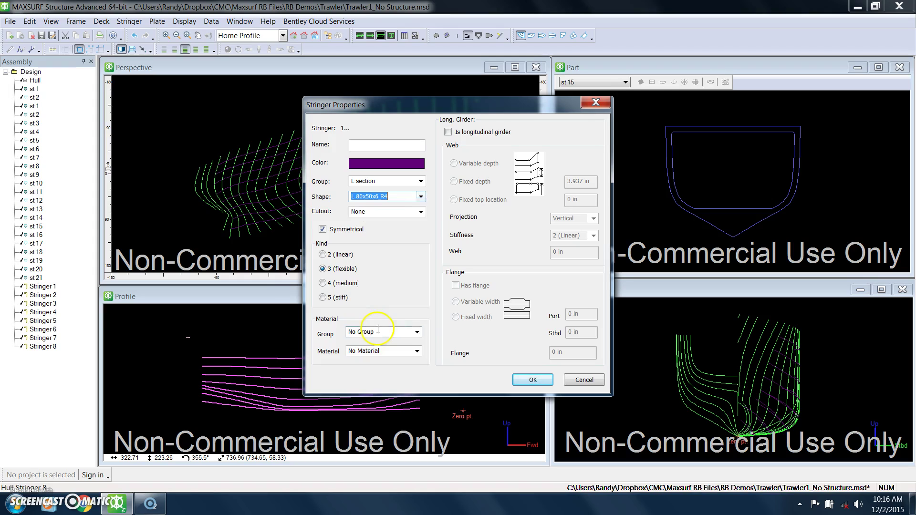
Set a Tight cutout and Steel General, Grade A material for the stringers
left_click(419, 212)
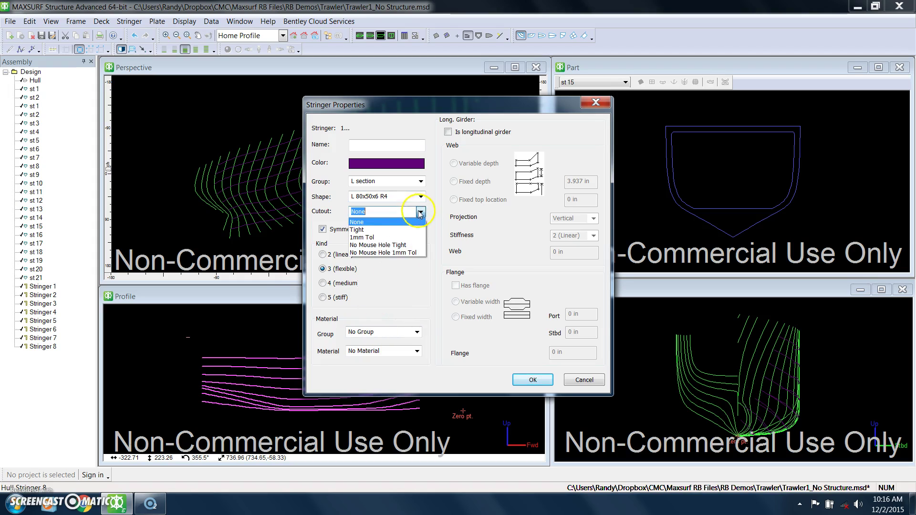
left_click(383, 235)
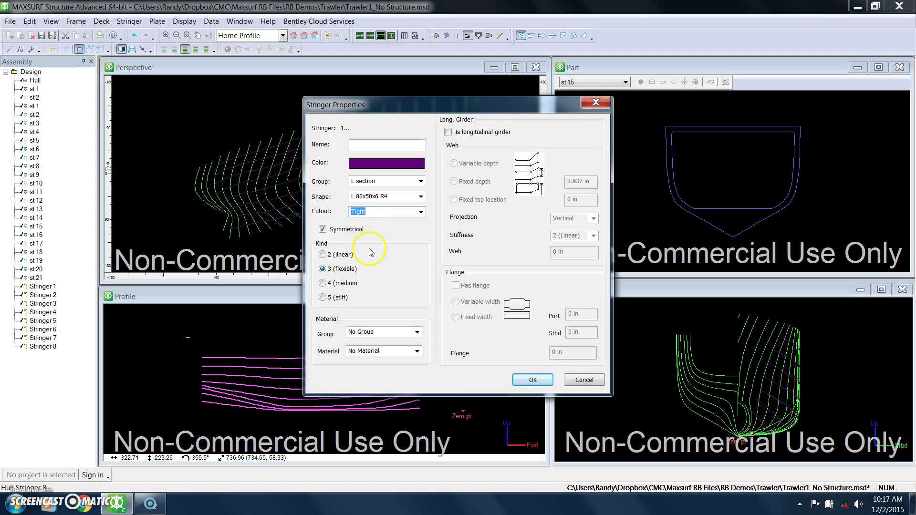
left_click(417, 333)
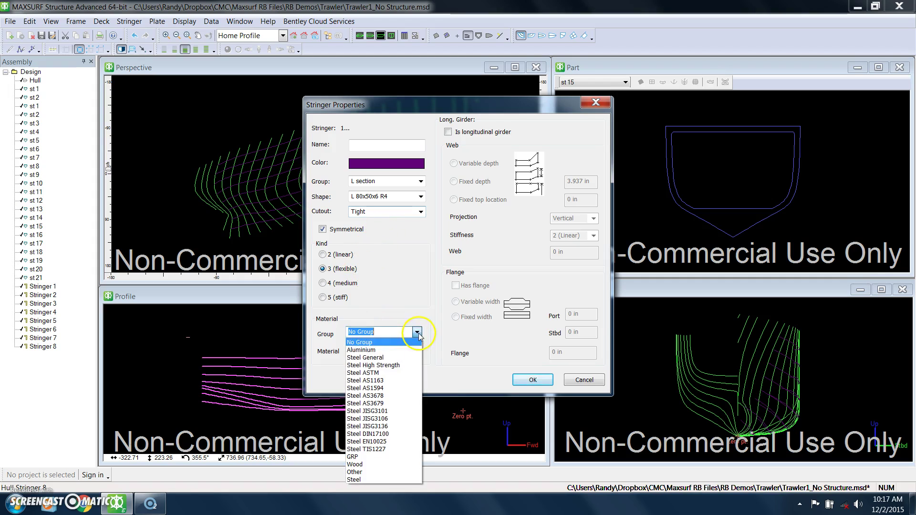
left_click(385, 358)
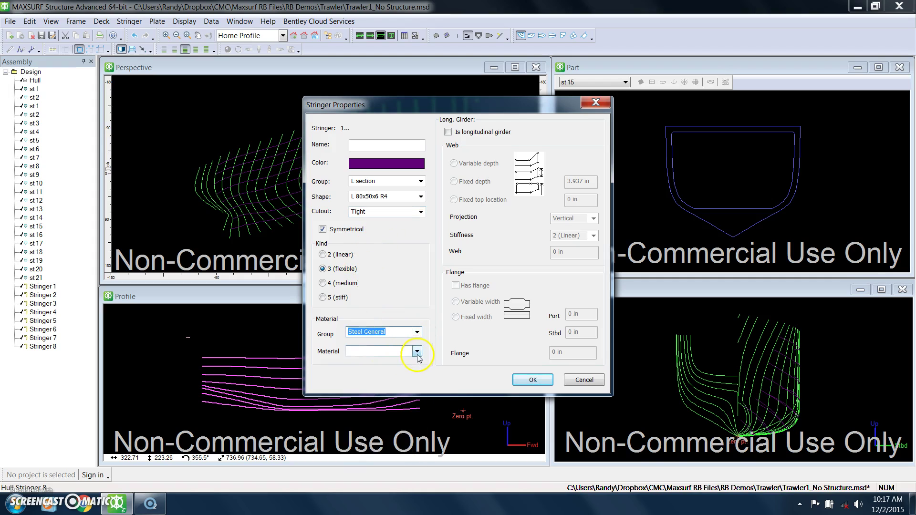
left_click(417, 351)
left_click(389, 369)
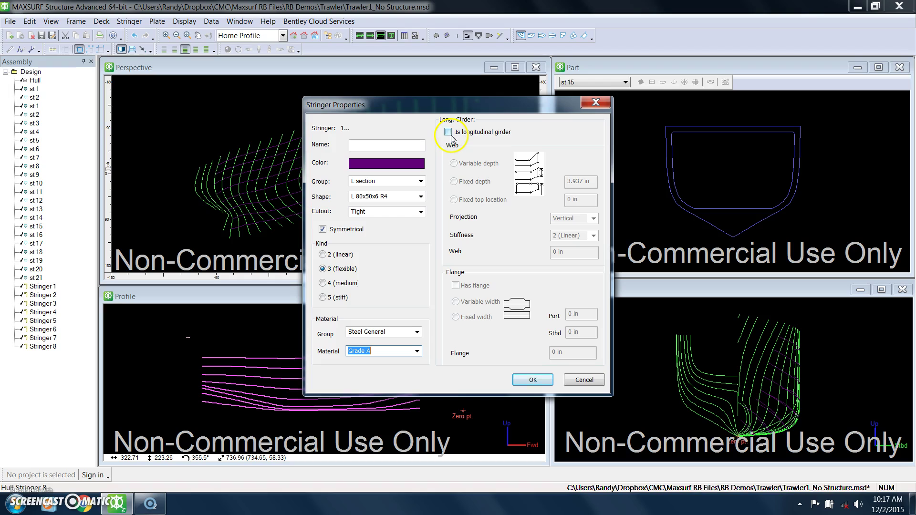
Apply the stringer changes and show frames and stringers shaded in a maximized perspective view
left_click(533, 379)
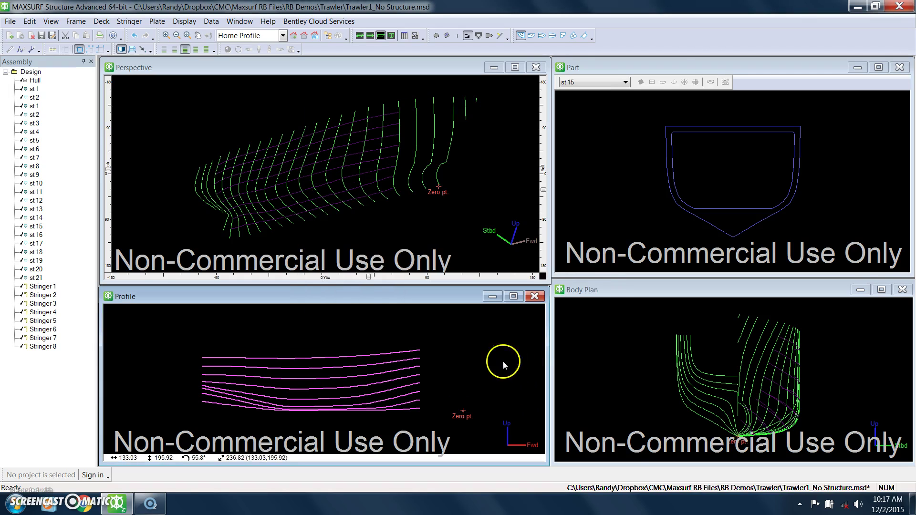
left_click(336, 98)
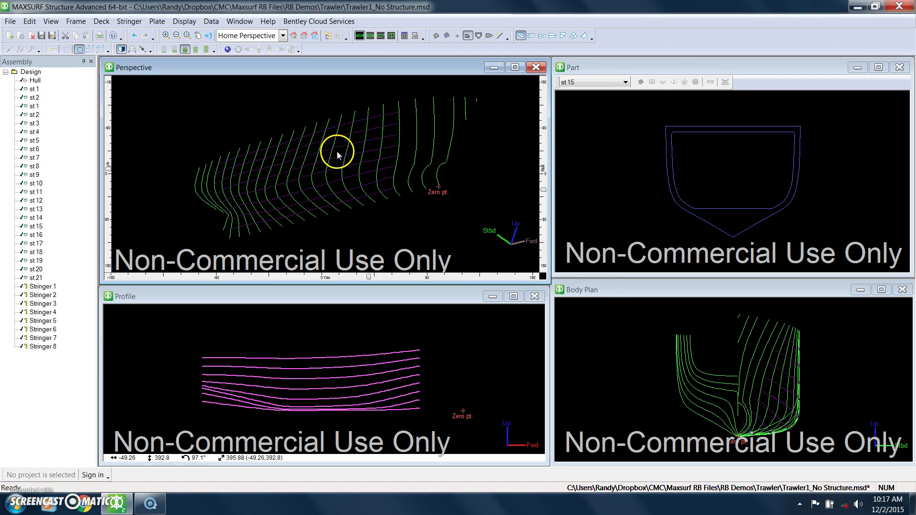
left_click(514, 68)
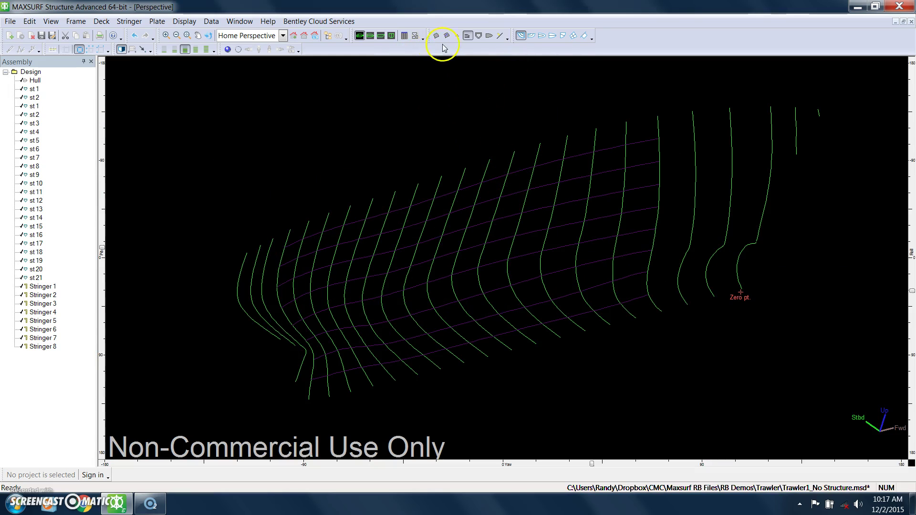
left_click(479, 36)
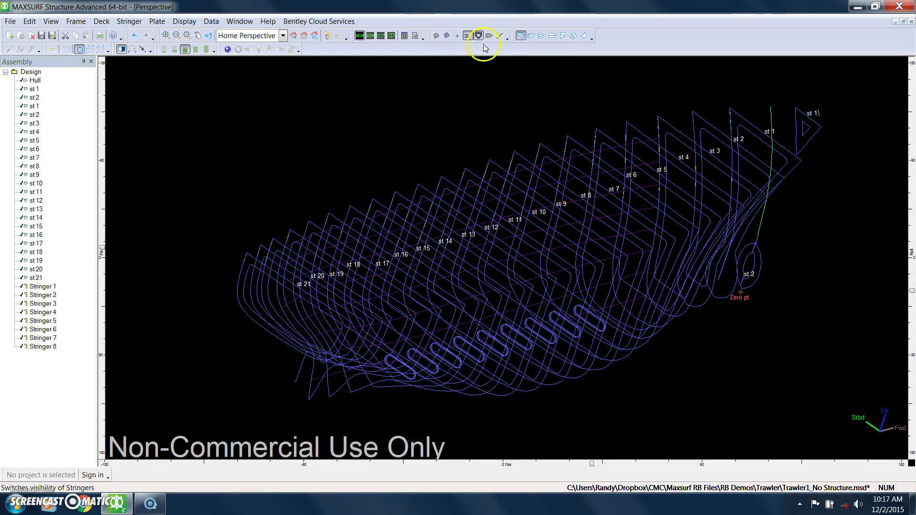
left_click(227, 49)
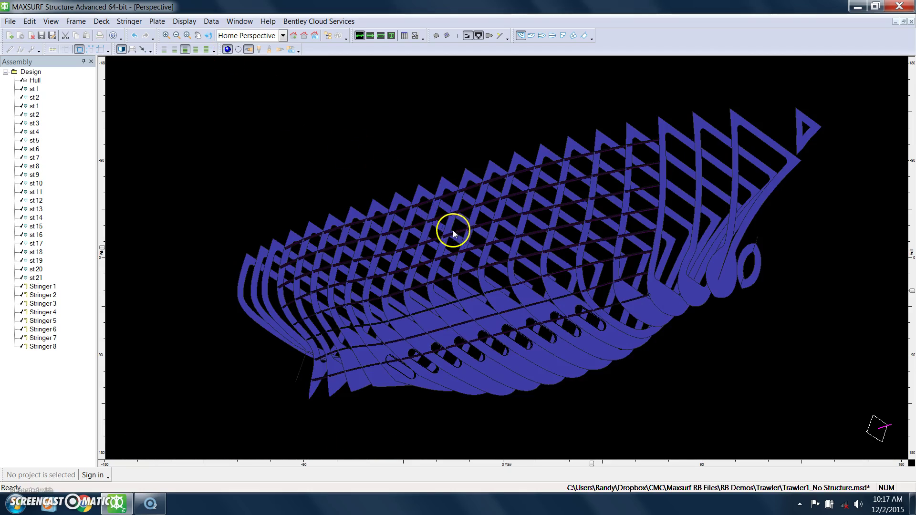
scroll(451, 230, "up", 8)
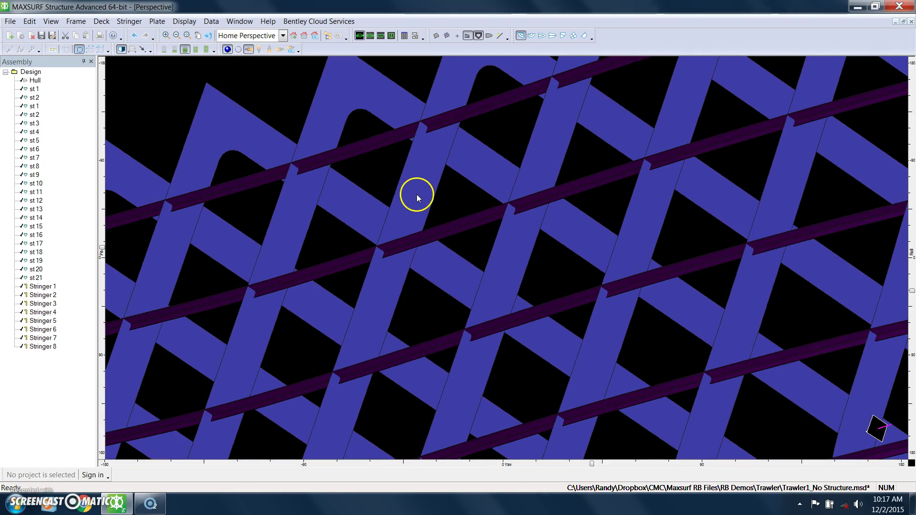
scroll(413, 189, "down", 6)
scroll(401, 257, "up", 4)
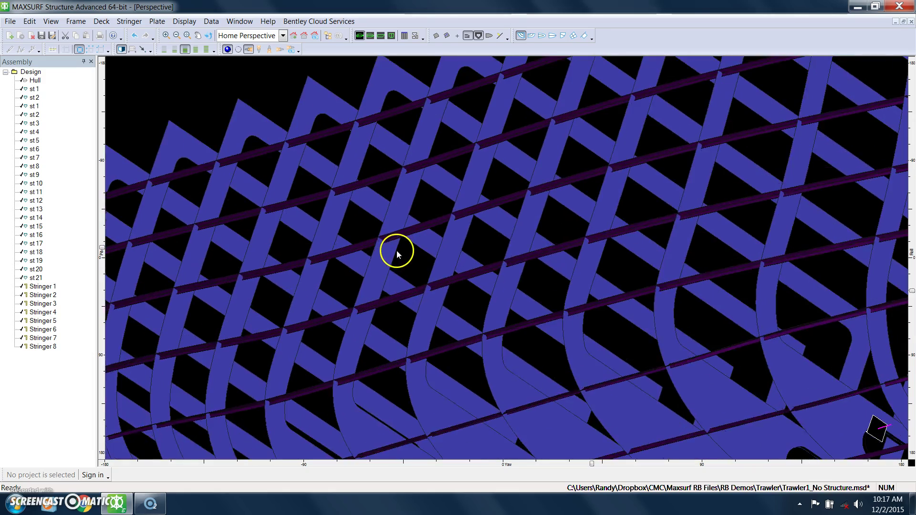
scroll(396, 252, "down", 6)
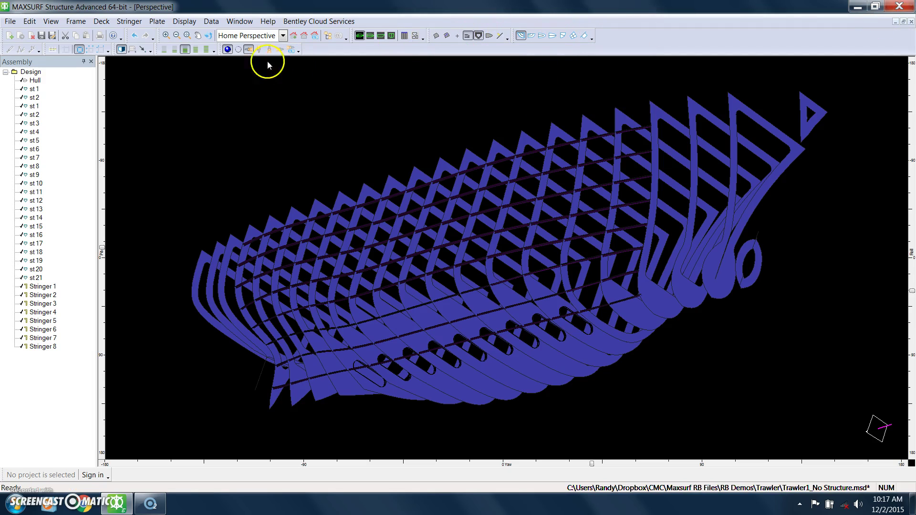
Switch to wireframe, hide the frames, and show the hull contour lines and surface mesh
left_click(227, 50)
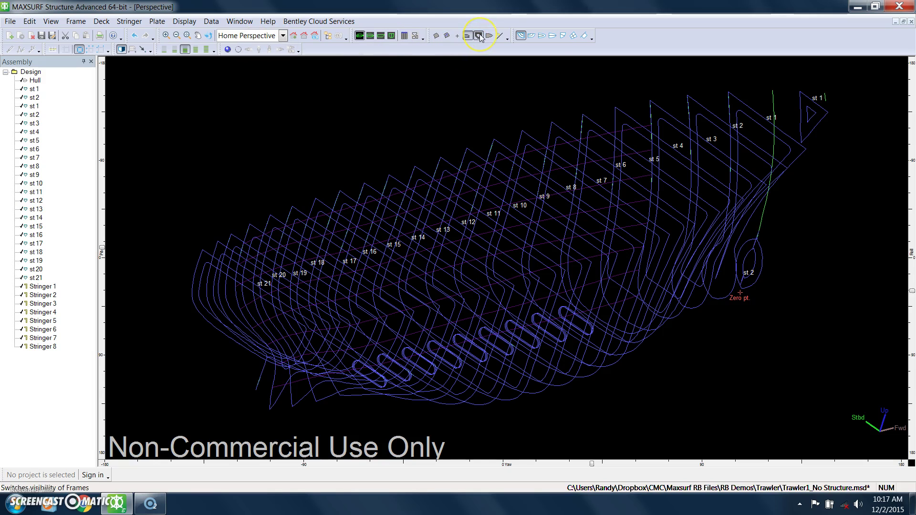
left_click(467, 37)
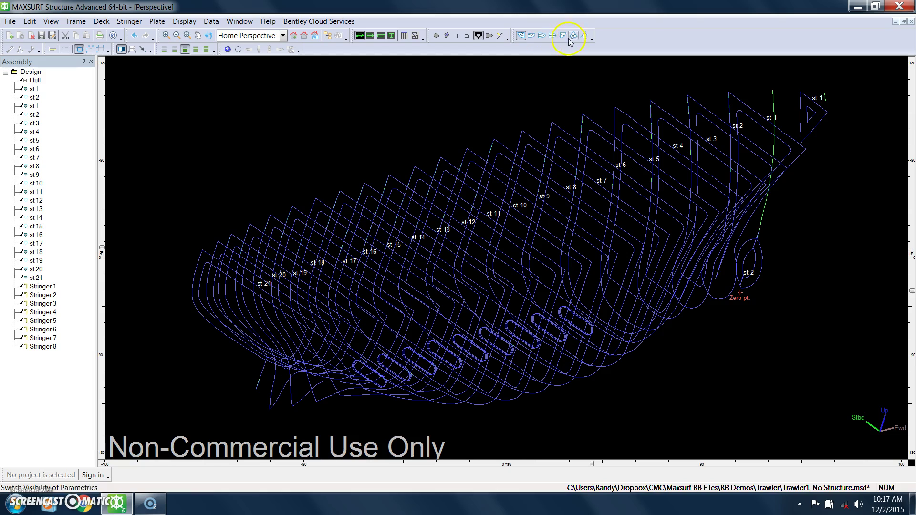
left_click(478, 36)
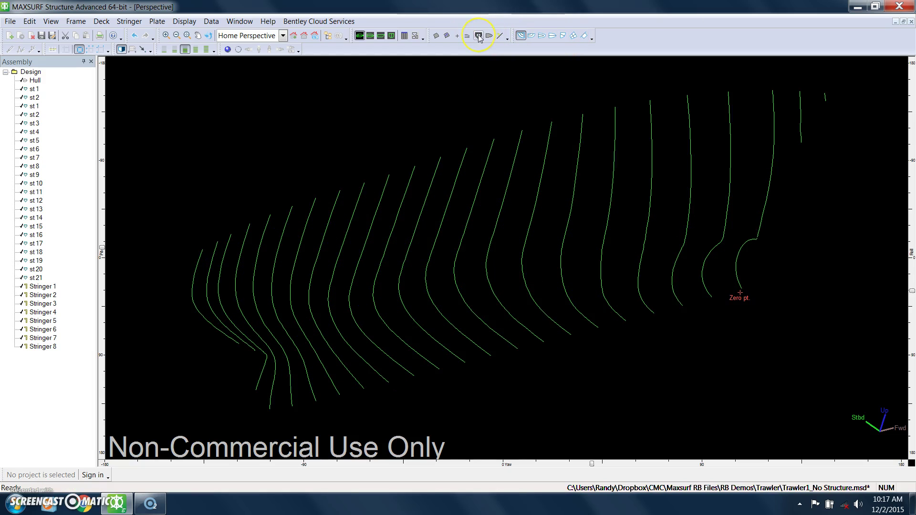
left_click(541, 37)
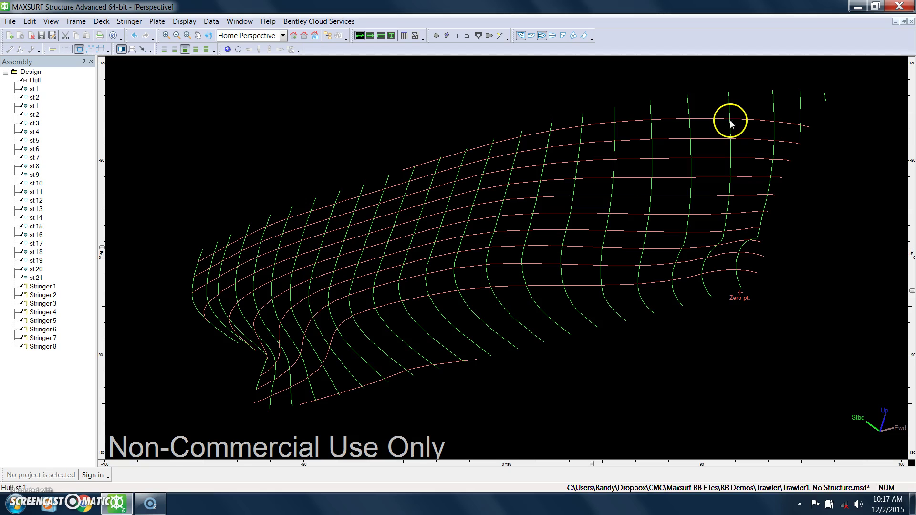
left_click(574, 36)
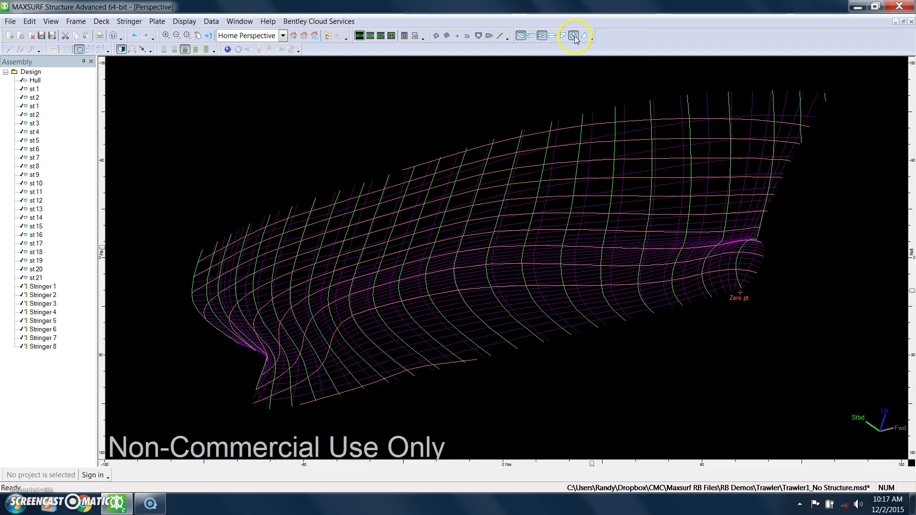
left_click_drag(645, 149, 540, 175)
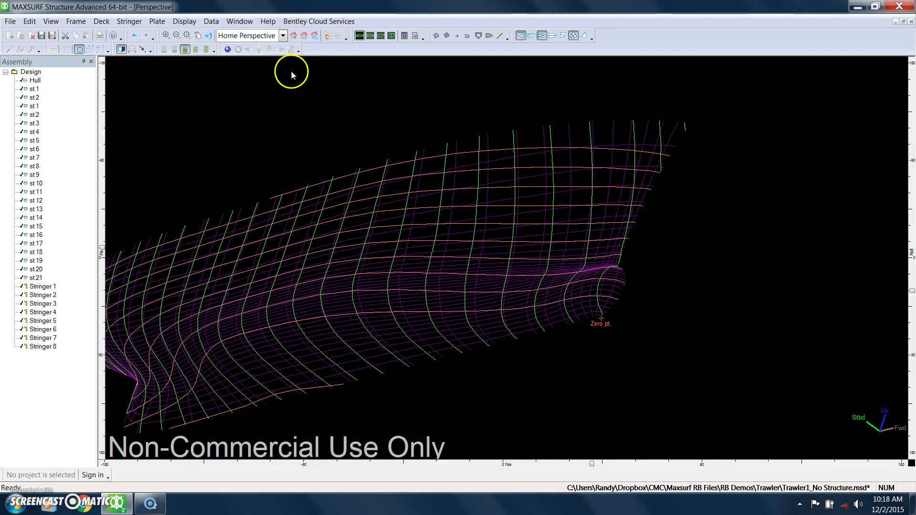
scroll(602, 154, "up", 1)
left_click_drag(624, 173, 568, 190)
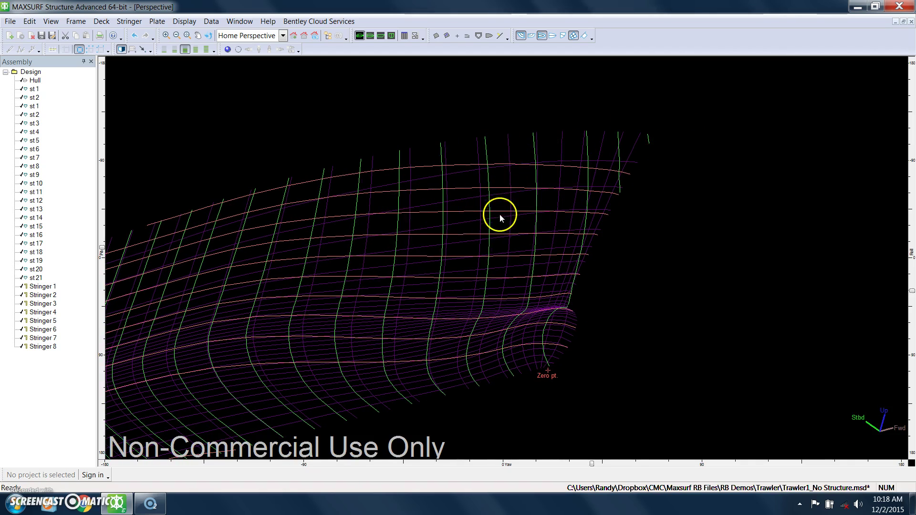
left_click_drag(531, 184, 549, 204)
left_click_drag(363, 237, 386, 235)
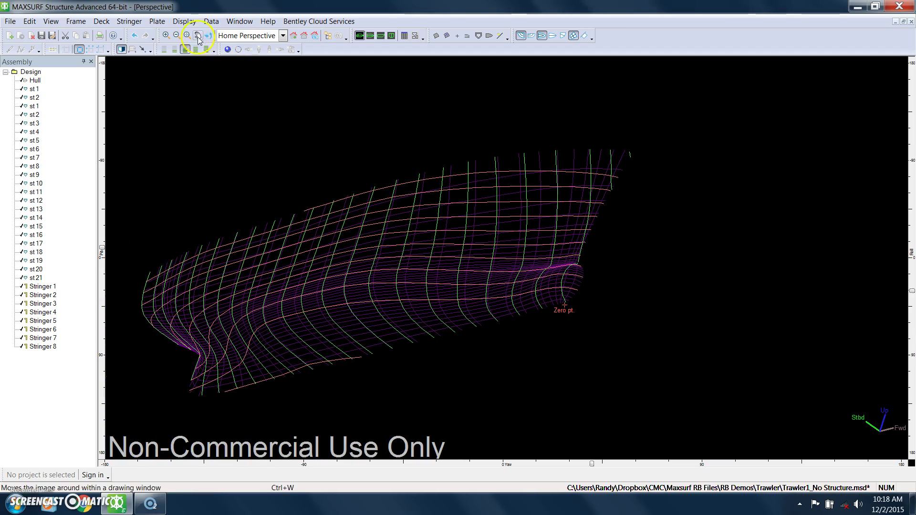
Add a Hull surface plate, preview it shaded and translucent, then delete it
left_click(157, 21)
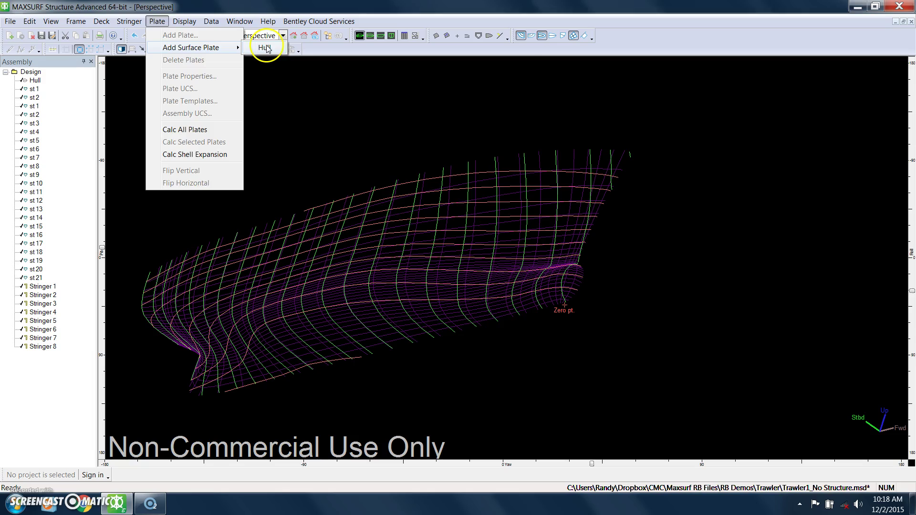
left_click(263, 48)
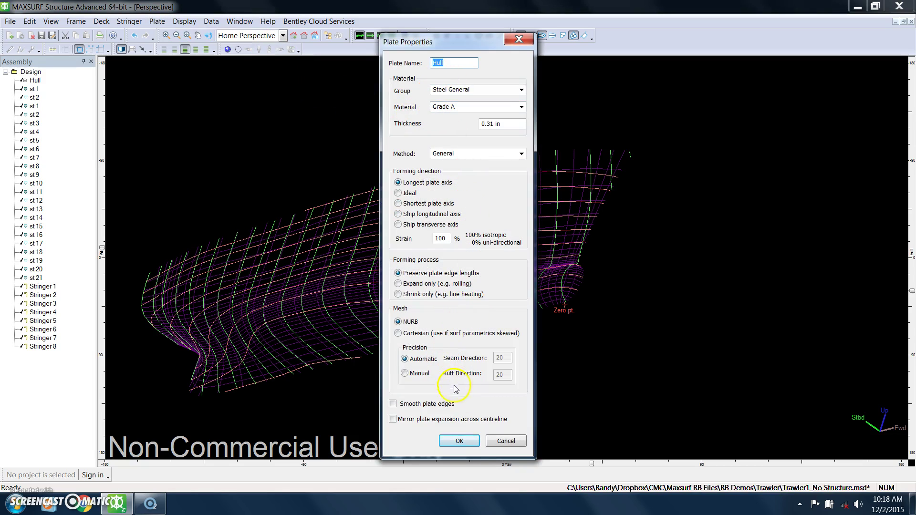
left_click(461, 440)
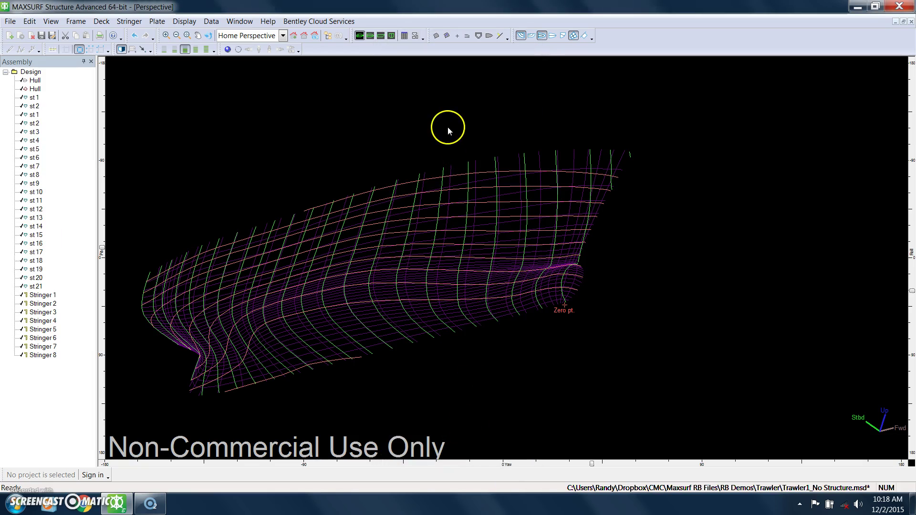
left_click(436, 36)
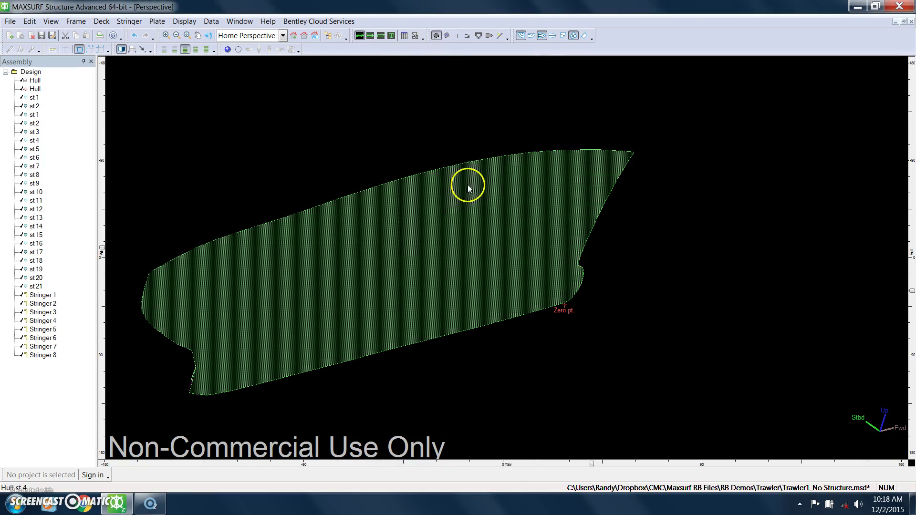
left_click(227, 49)
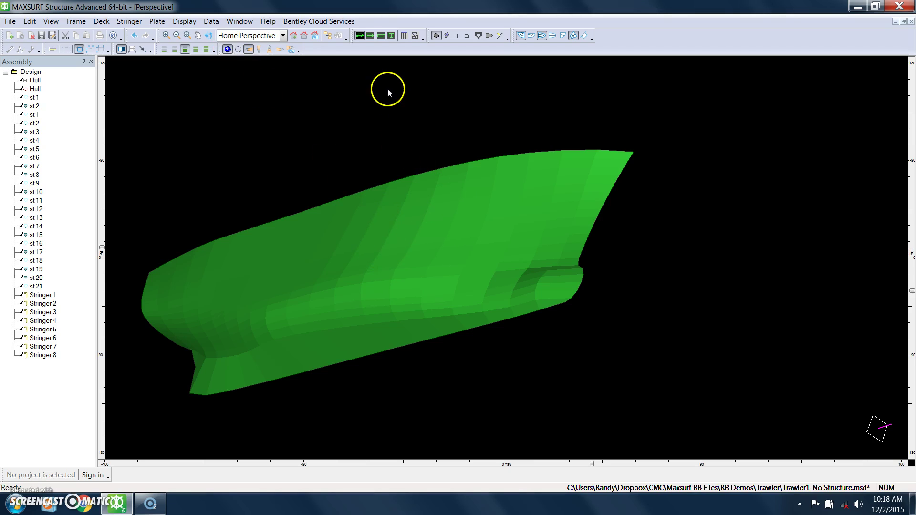
left_click(436, 36)
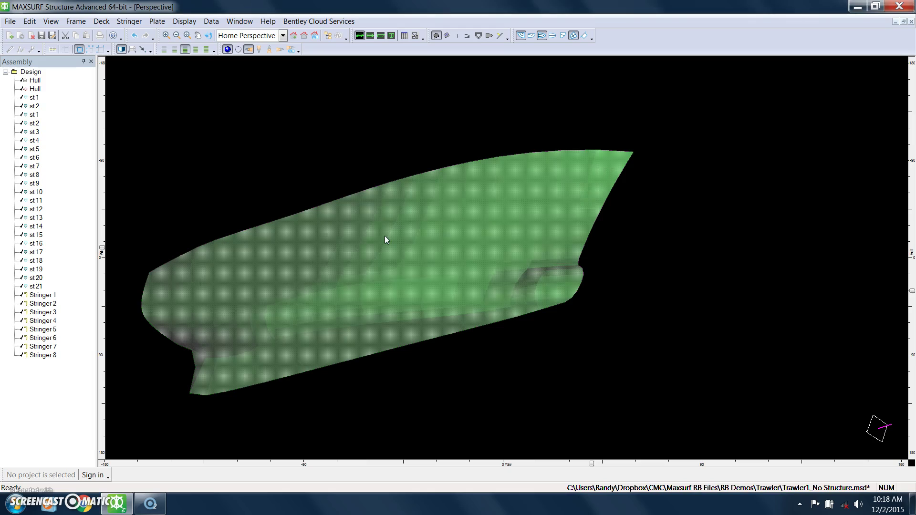
key("Delete")
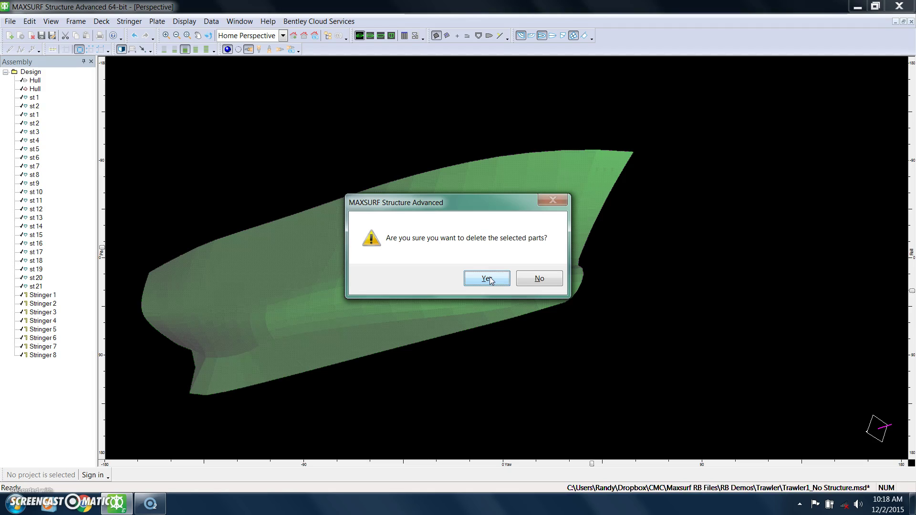
Confirm the hull plate deletion and return to a wireframe view with frames hidden
left_click(487, 278)
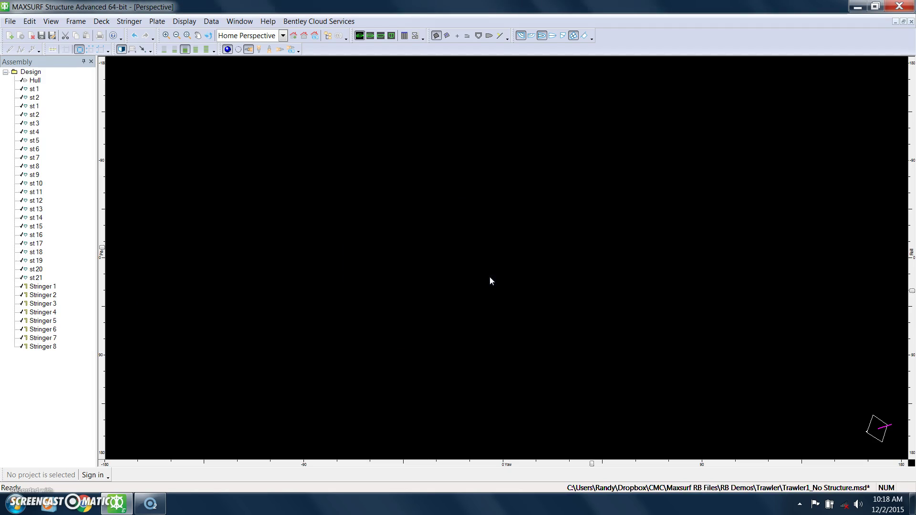
left_click(479, 36)
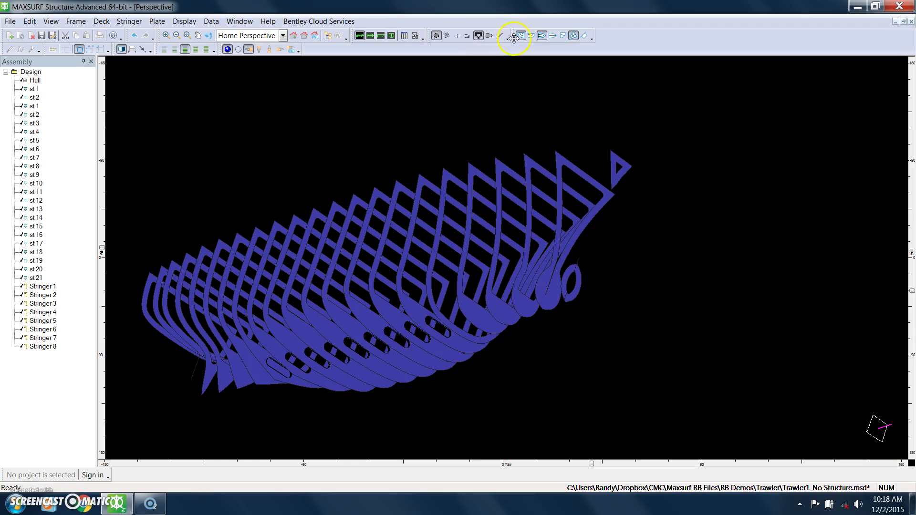
left_click(467, 37)
left_click(228, 49)
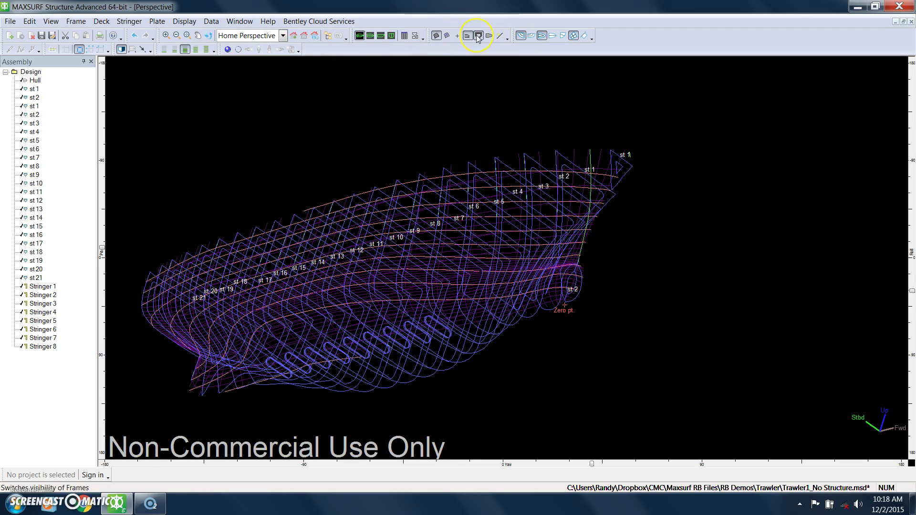
left_click(477, 36)
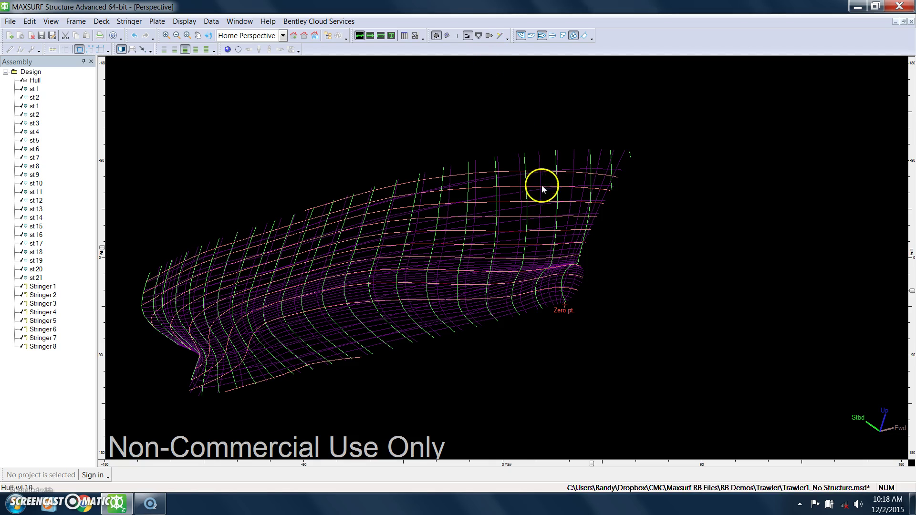
scroll(578, 186, "up", 4)
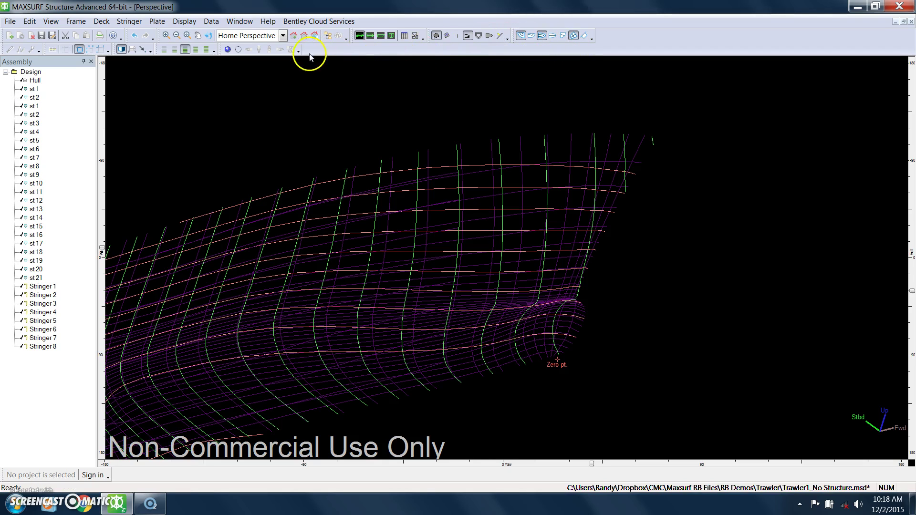
Show hull edges and select the sheer, stem, a waterline and a station curve as seams
left_click(552, 36)
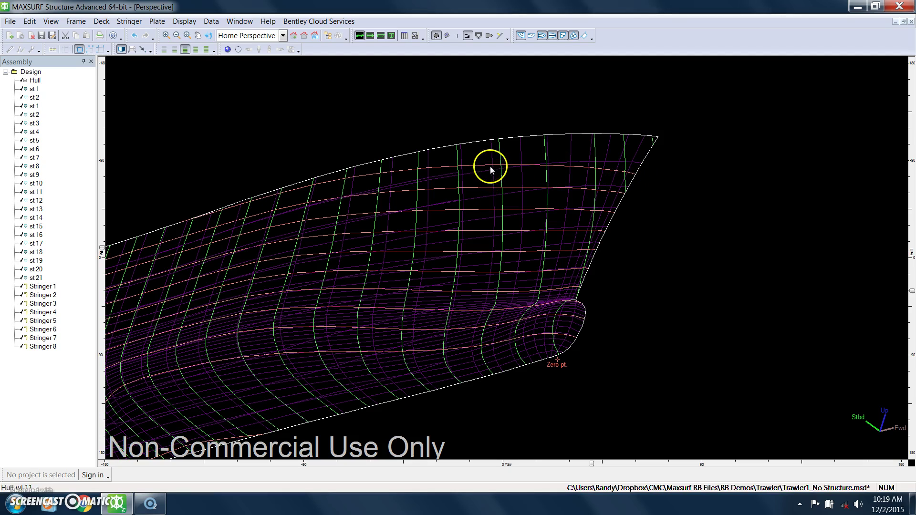
left_click(530, 139)
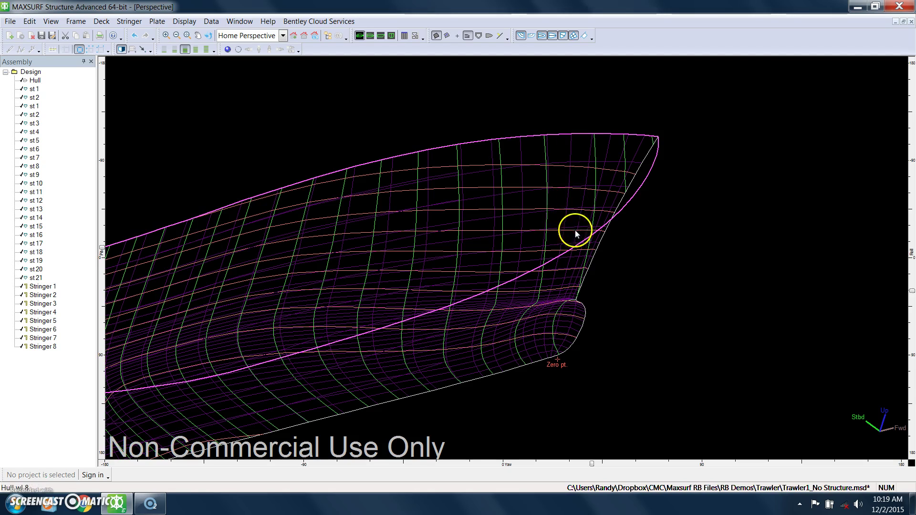
left_click(529, 214)
left_click_drag(499, 162, 462, 155)
left_click(461, 154)
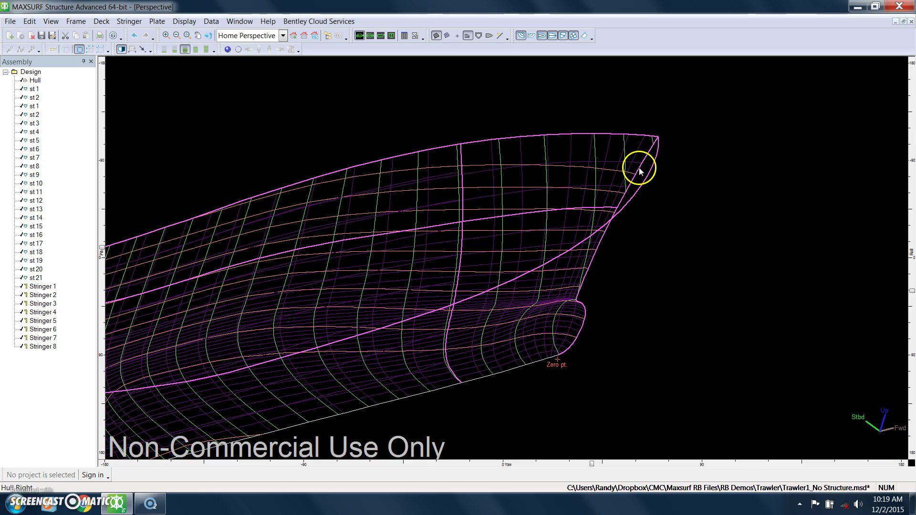
Create Plate1 on the upper bow from the selected seams with default properties
left_click(157, 21)
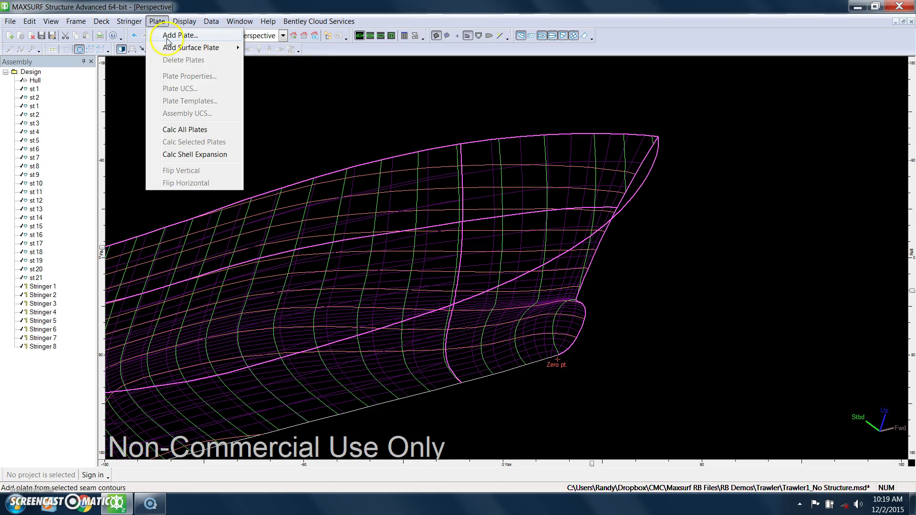
left_click(171, 35)
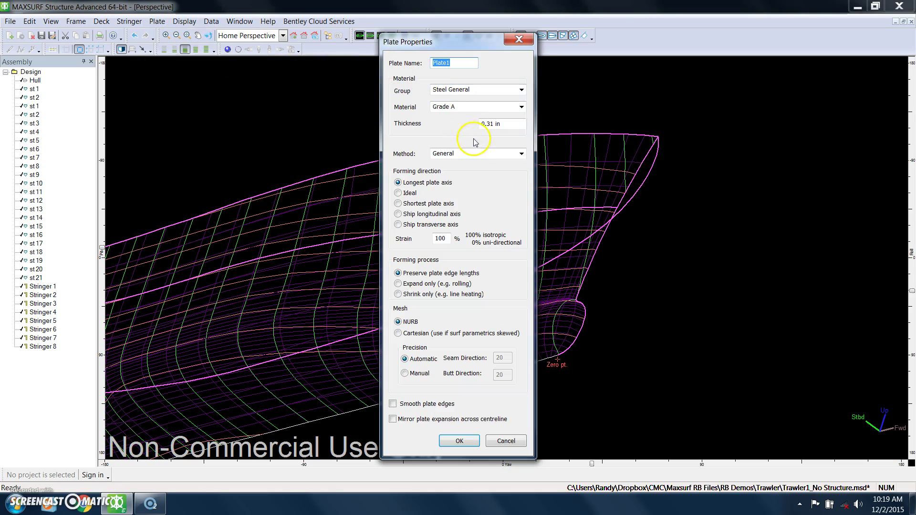
left_click(459, 441)
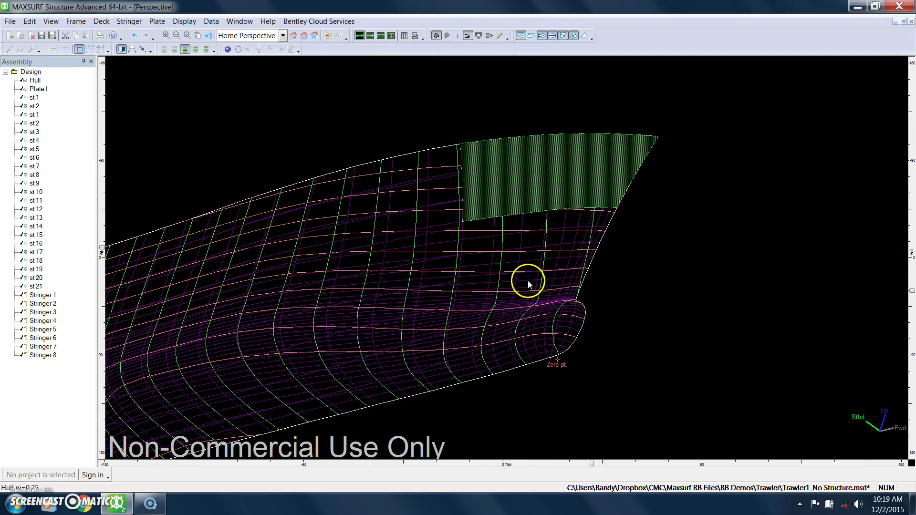
Select a station, the stem edge and two waterlines as seams, and create Plate2 on the bow side
scroll(526, 282, "up", 2)
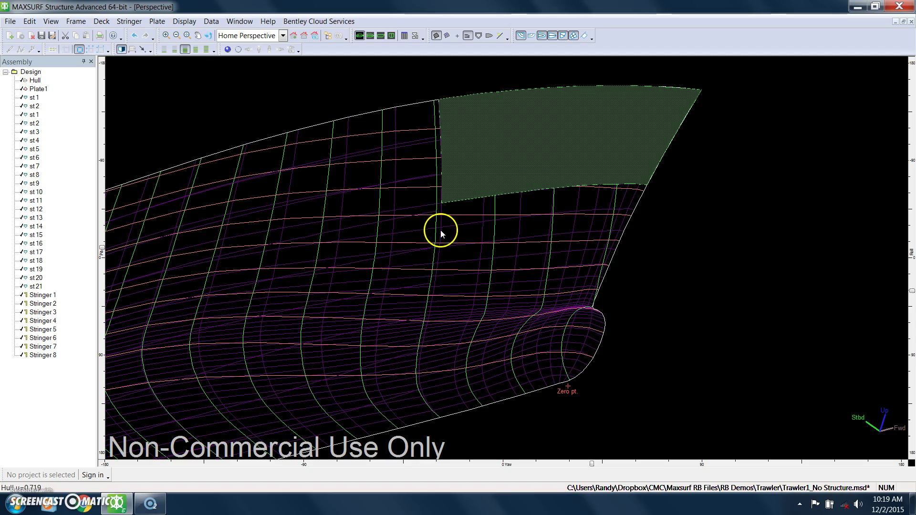
left_click(441, 234)
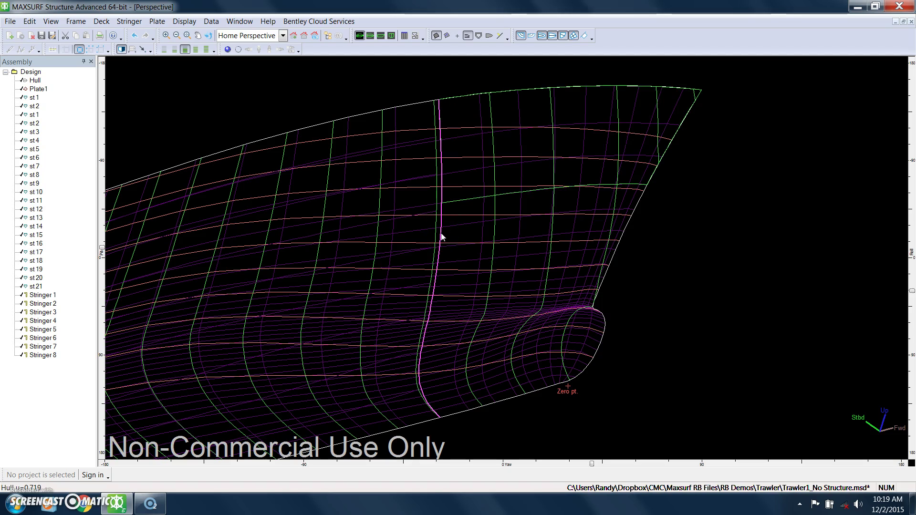
left_click(623, 237)
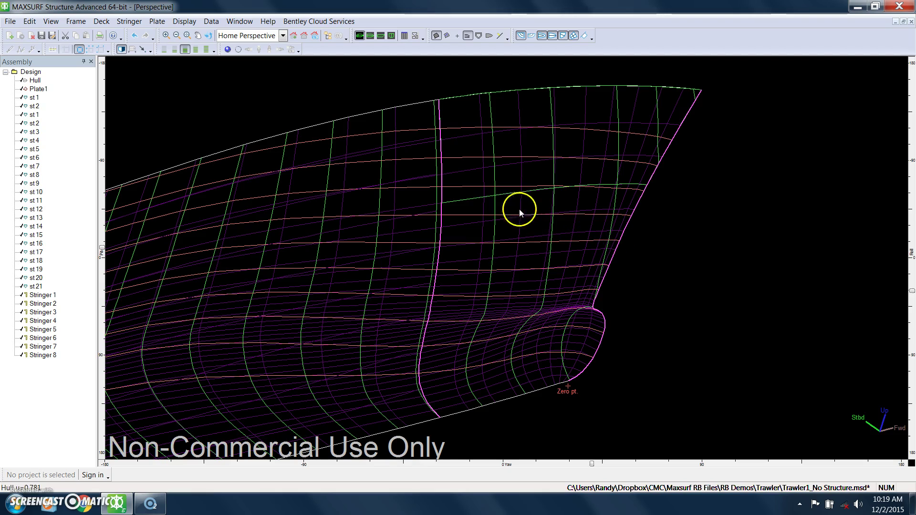
left_click(423, 208)
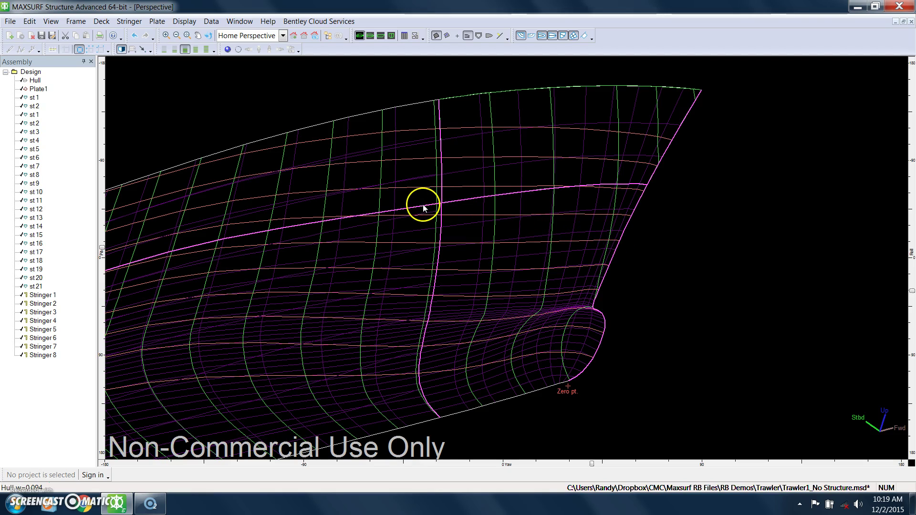
left_click(525, 281)
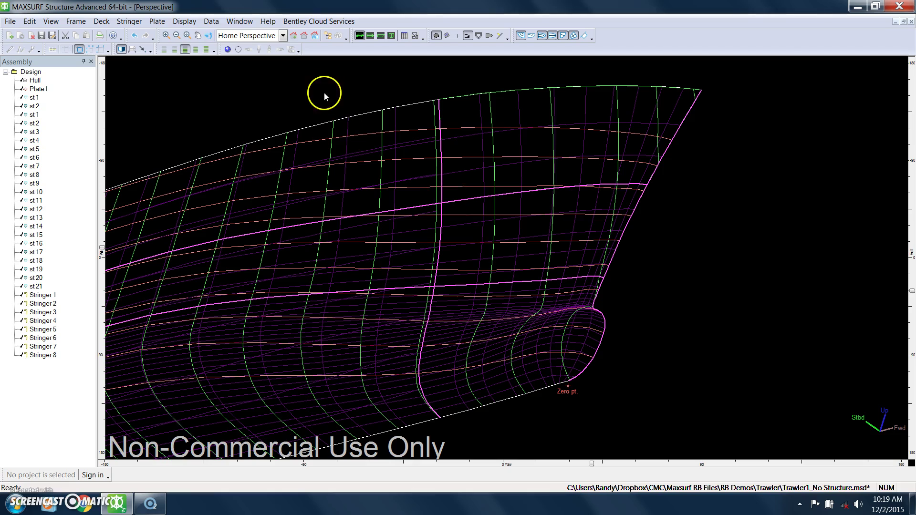
left_click(157, 21)
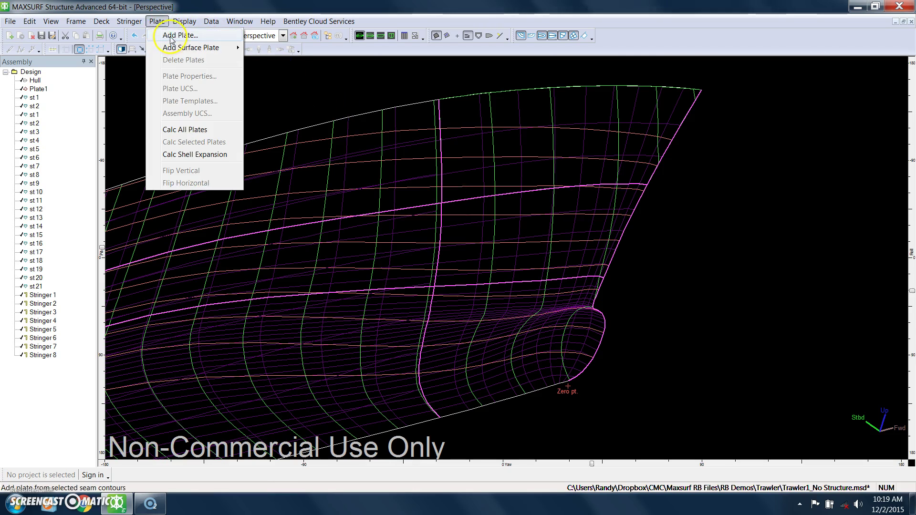
left_click(170, 35)
left_click(477, 439)
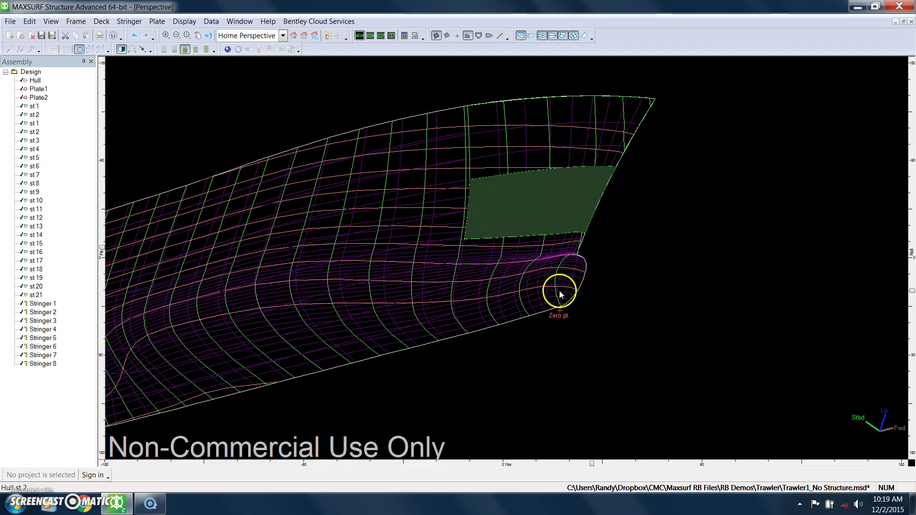
scroll(568, 299, "up", 2)
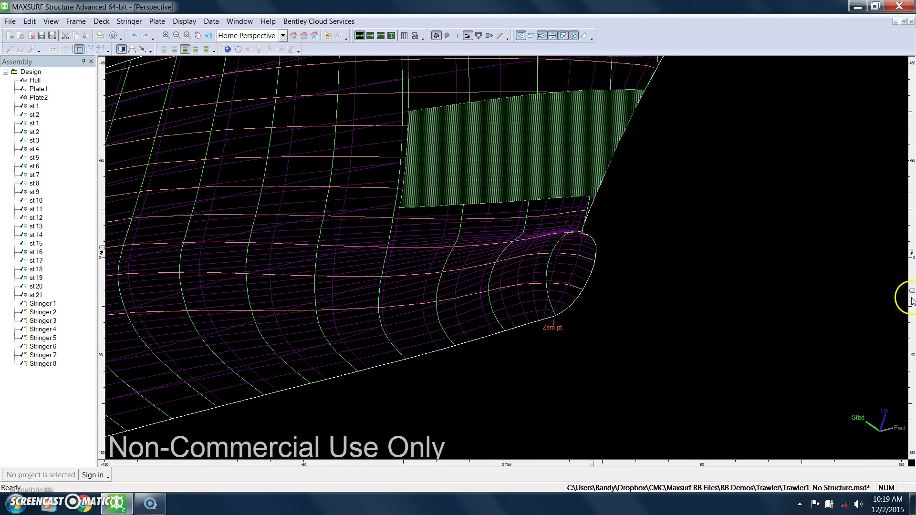
Bound Plate3 by the aft station, the bulb's forward outline and the upper and lower longitudinals
left_click_drag(912, 292, 676, 285)
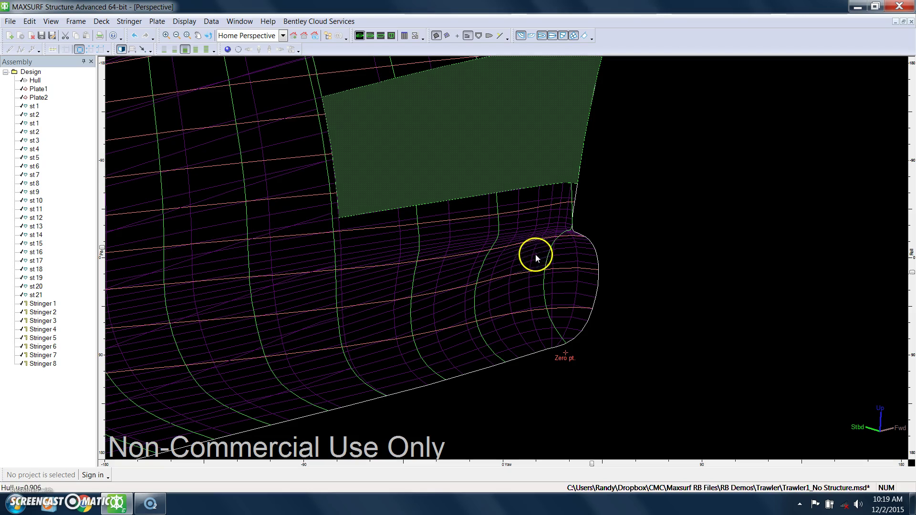
left_click(438, 282)
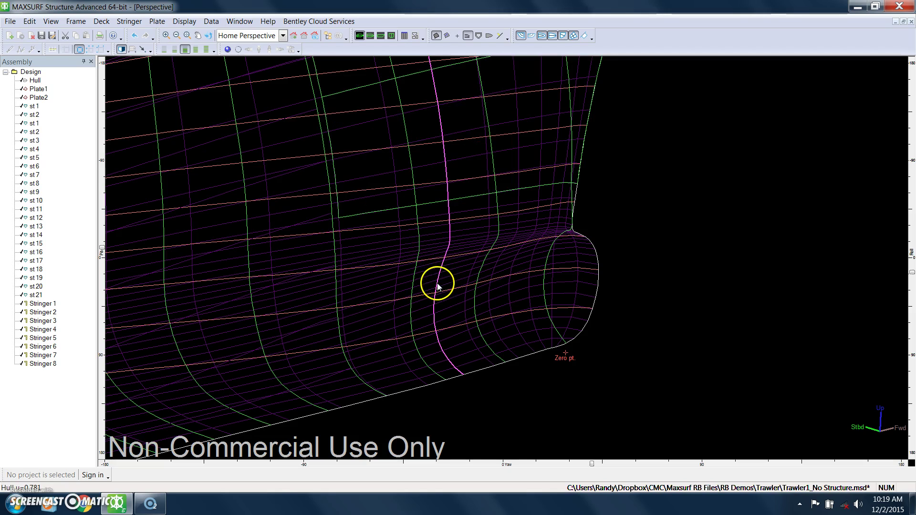
left_click(598, 282, "shift")
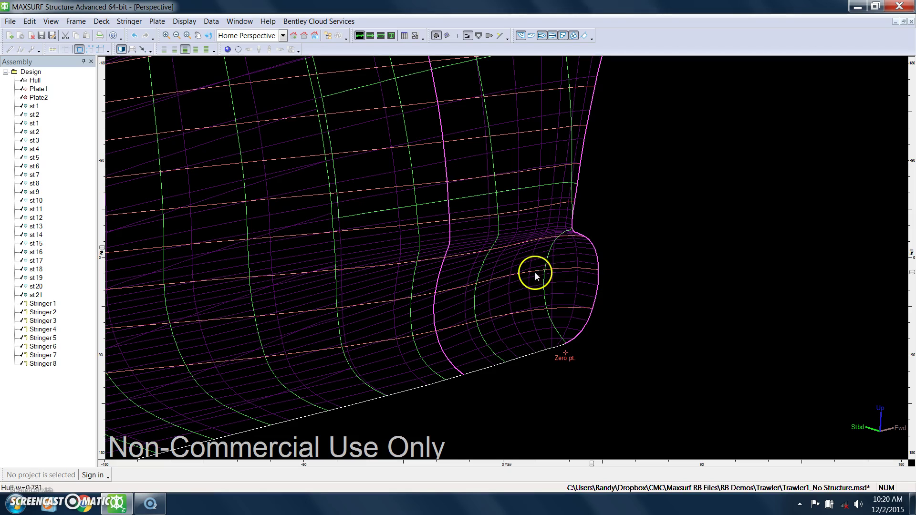
left_click(508, 258, "shift")
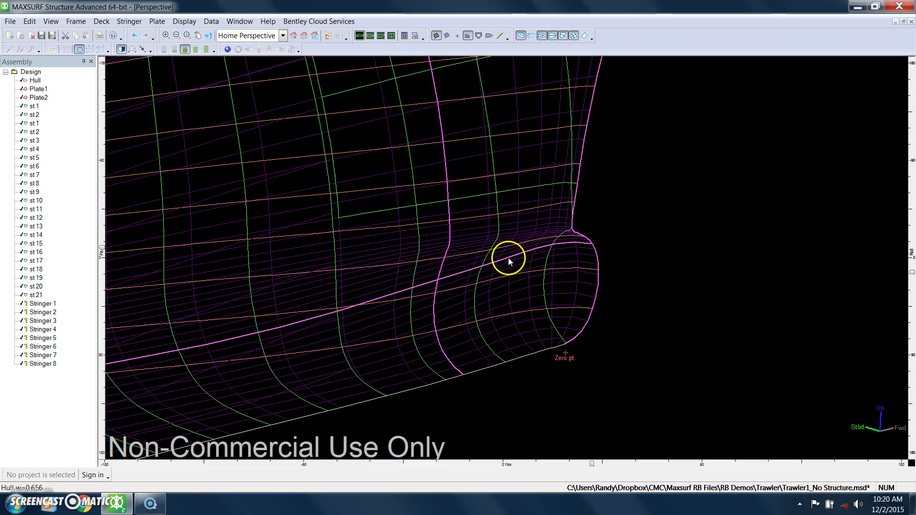
left_click(526, 320, "shift")
left_click(158, 21)
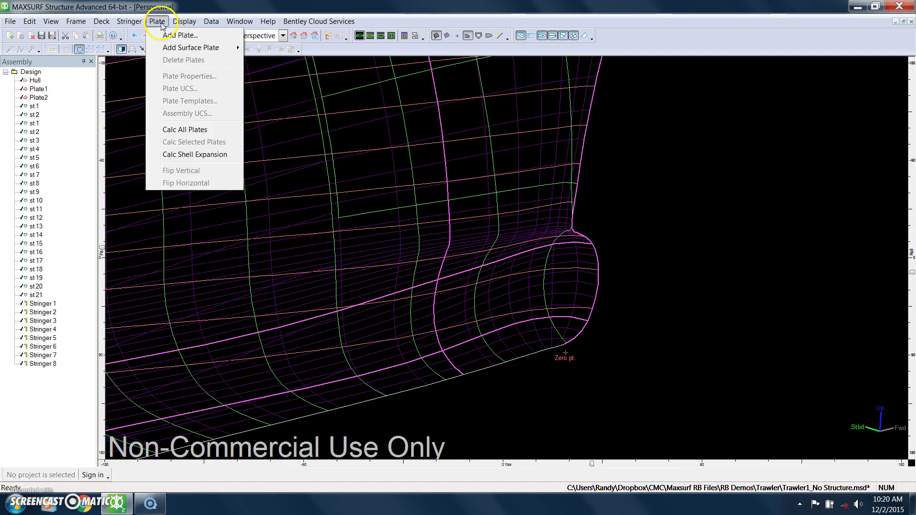
left_click(175, 36)
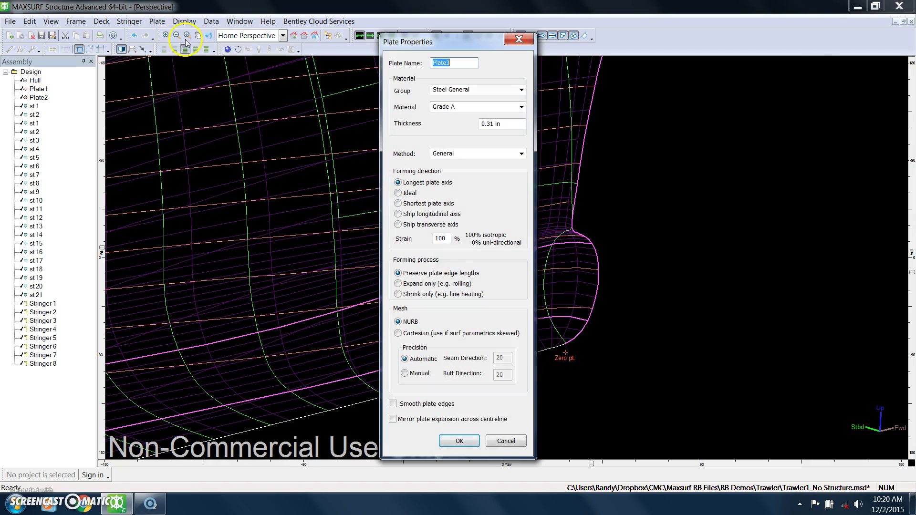
left_click(463, 440)
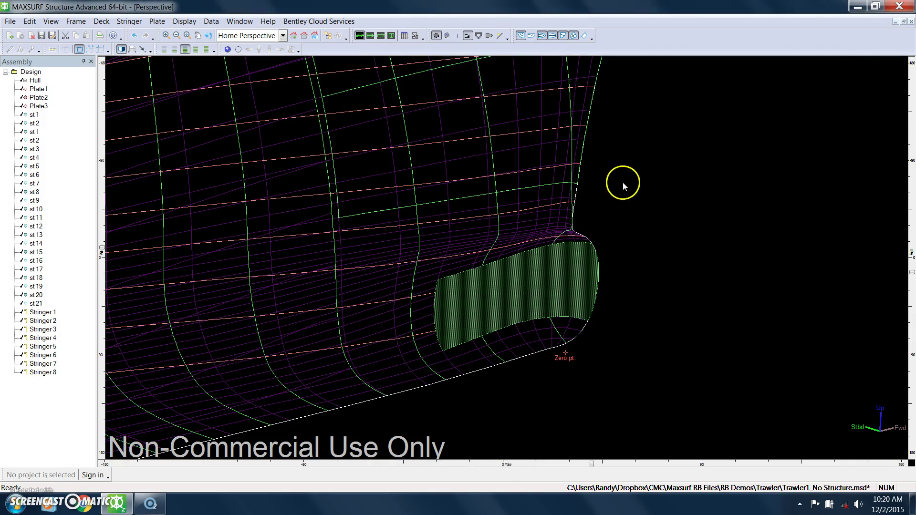
Tile the Perspective, Part, Profile and Body Plan views, render plates shaded, and show the frames
left_click(904, 22)
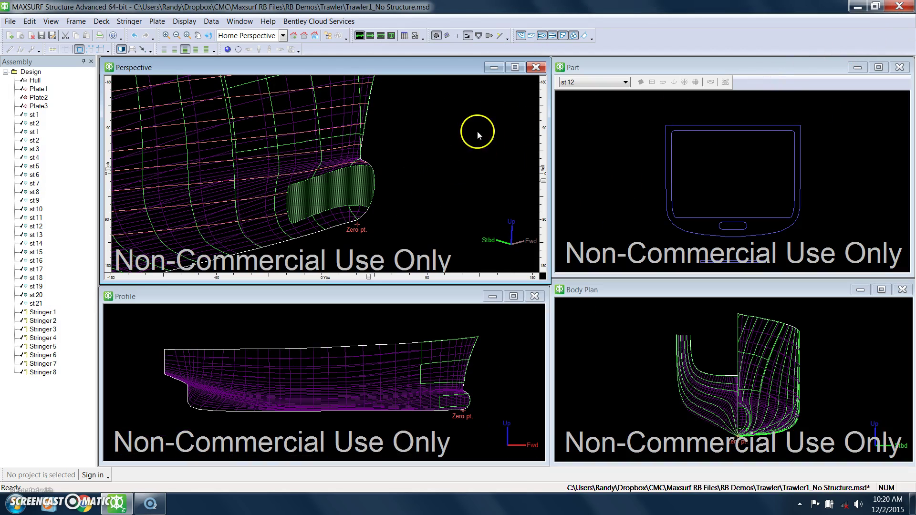
scroll(423, 143, "up", 4)
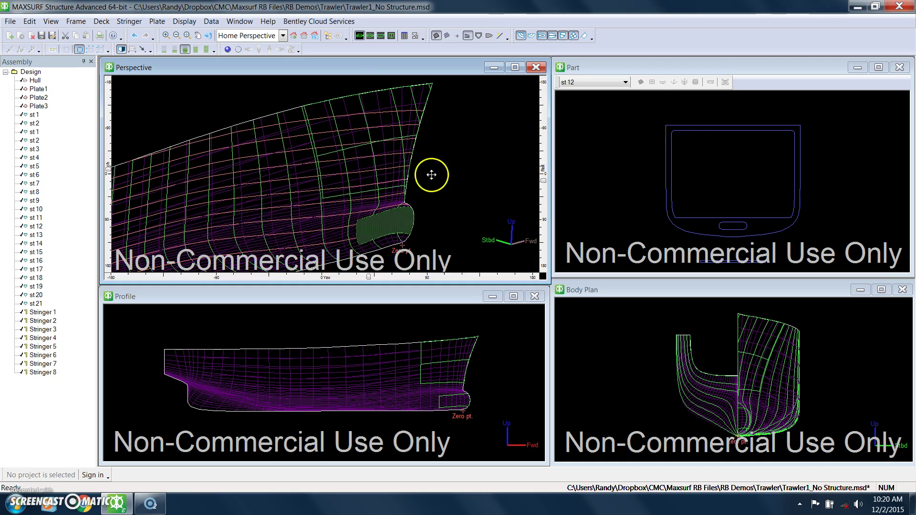
scroll(413, 152, "down", 1)
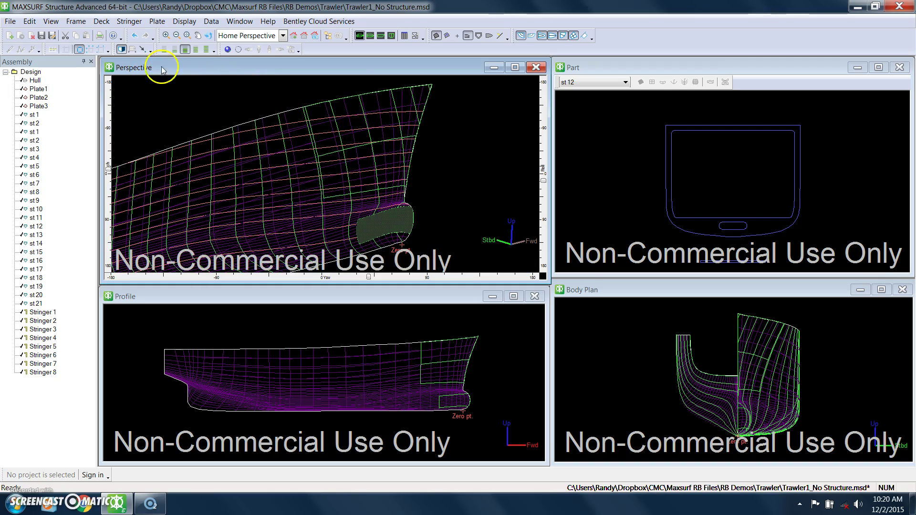
left_click(228, 50)
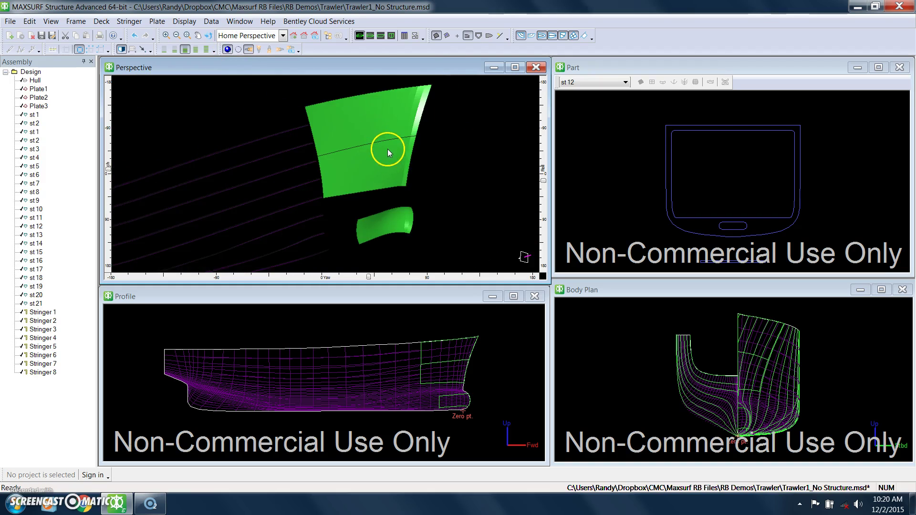
left_click(479, 36)
mouse_move(334, 122)
left_mouse_down()
mouse_move(358, 127)
mouse_move(301, 135)
mouse_move(332, 134)
left_mouse_up()
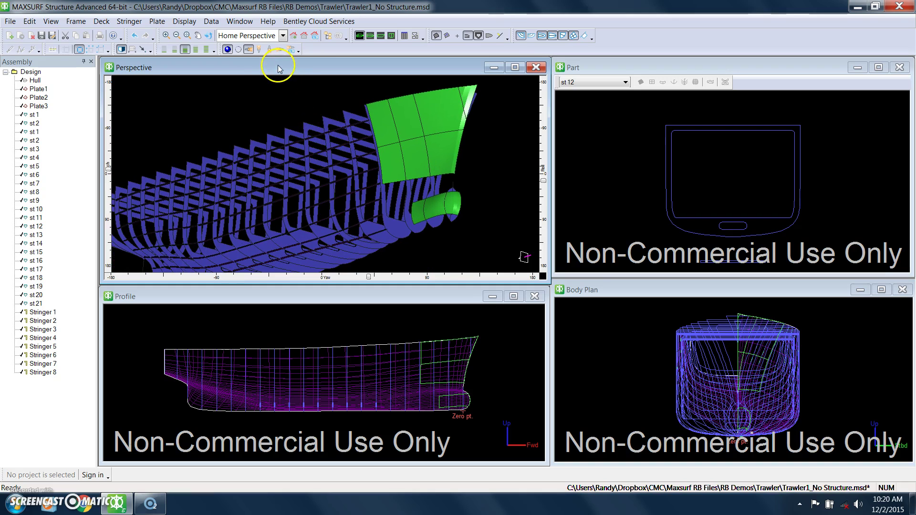
Recalculate all frames, all stringers and all plates
left_click(75, 22)
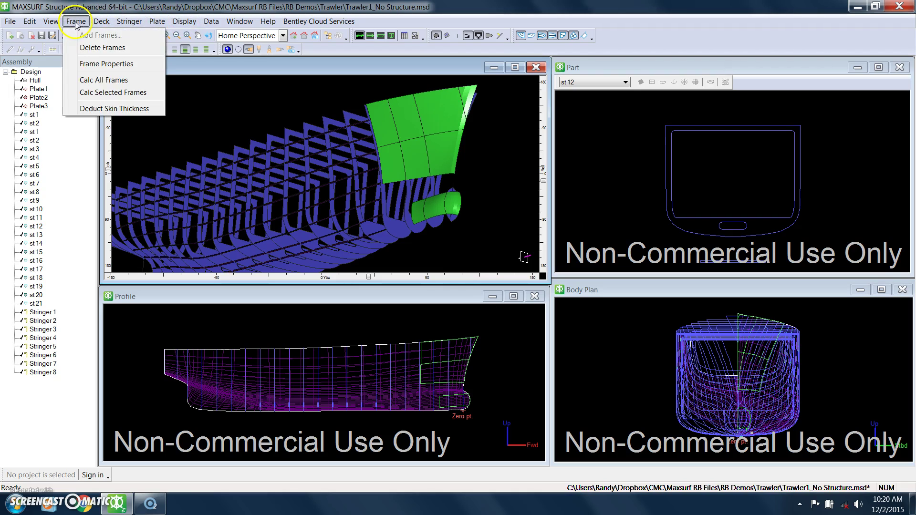
left_click(106, 83)
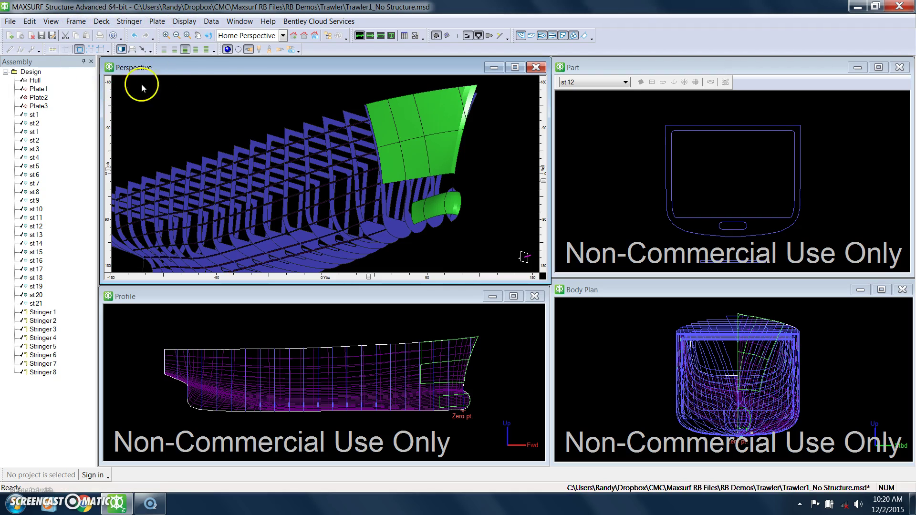
left_click(118, 24)
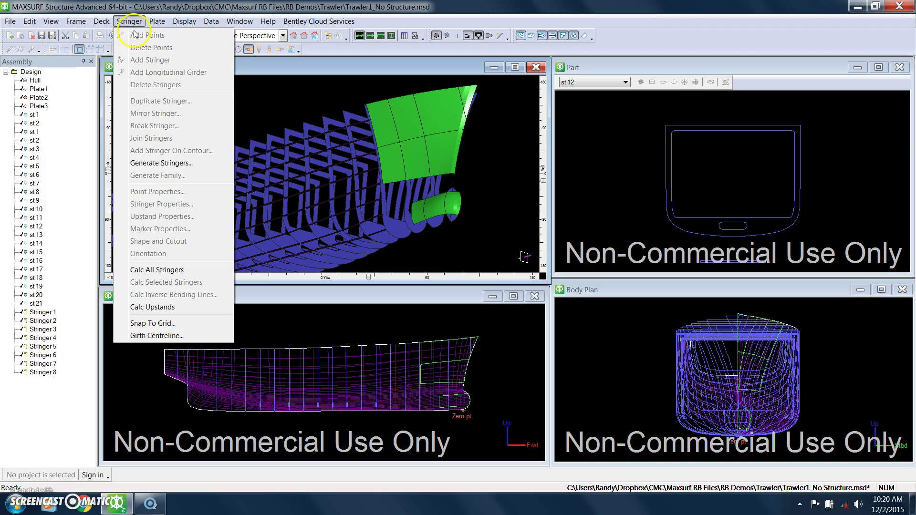
left_click(173, 270)
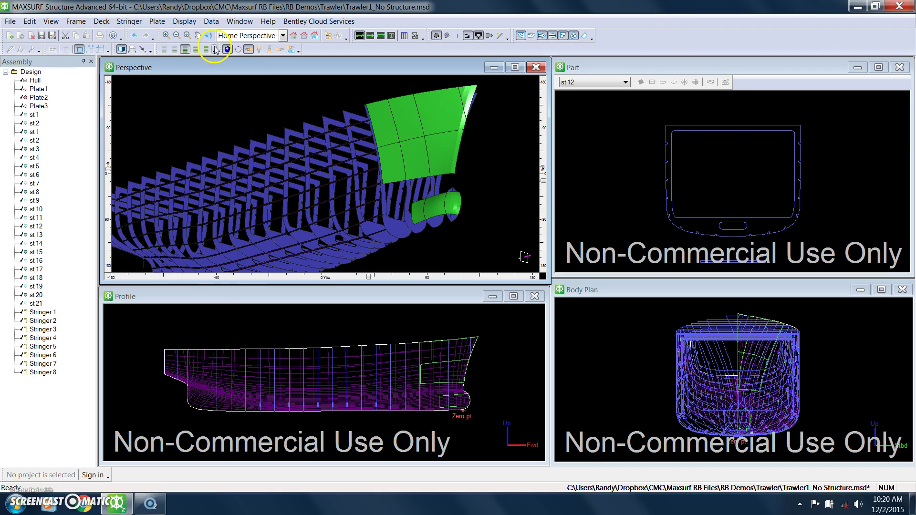
left_click(161, 26)
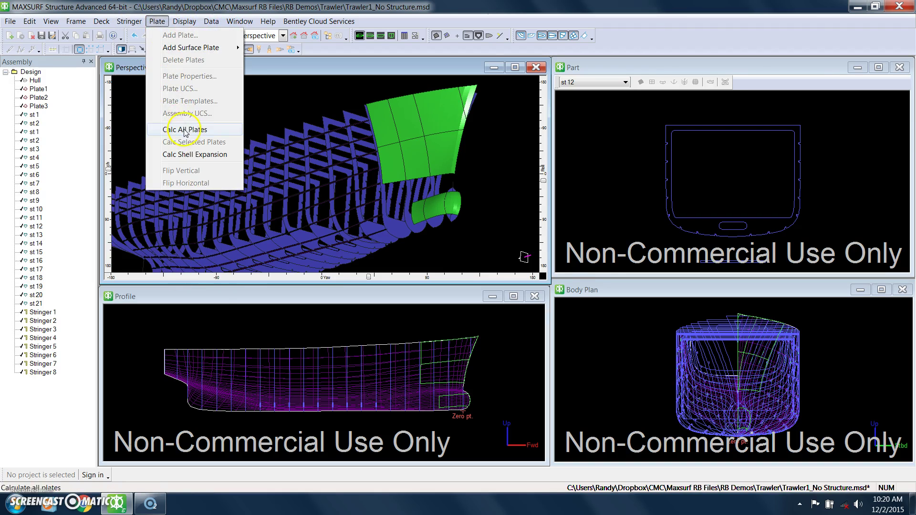
left_click(185, 129)
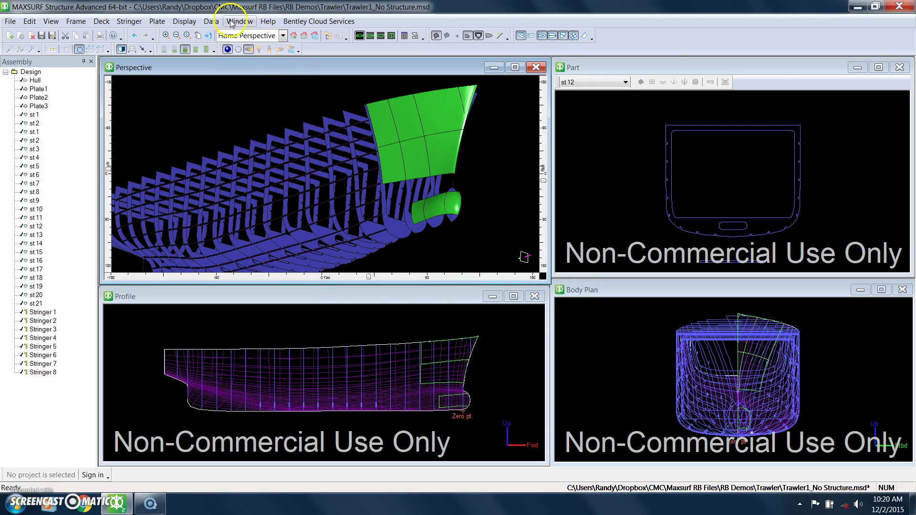
Show Plate1's flat expansion in the Part view
left_click(212, 22)
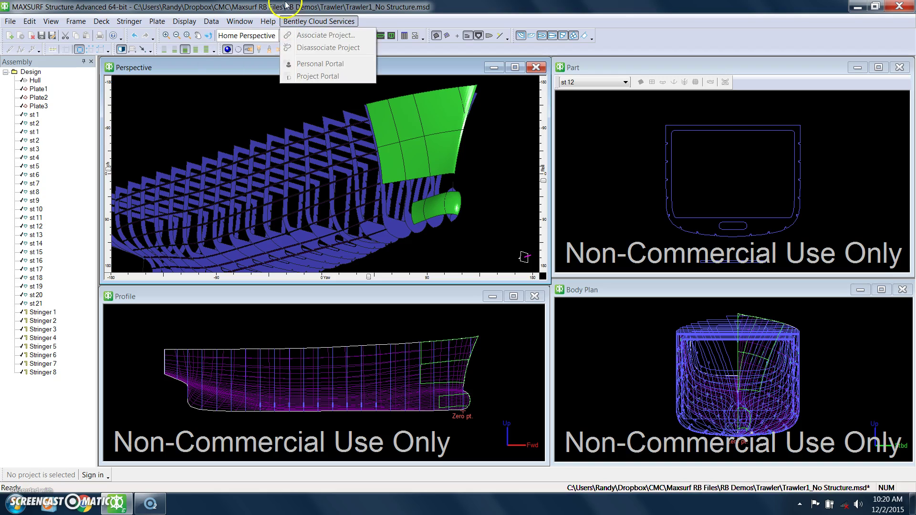
left_click(466, 102)
left_click(441, 112)
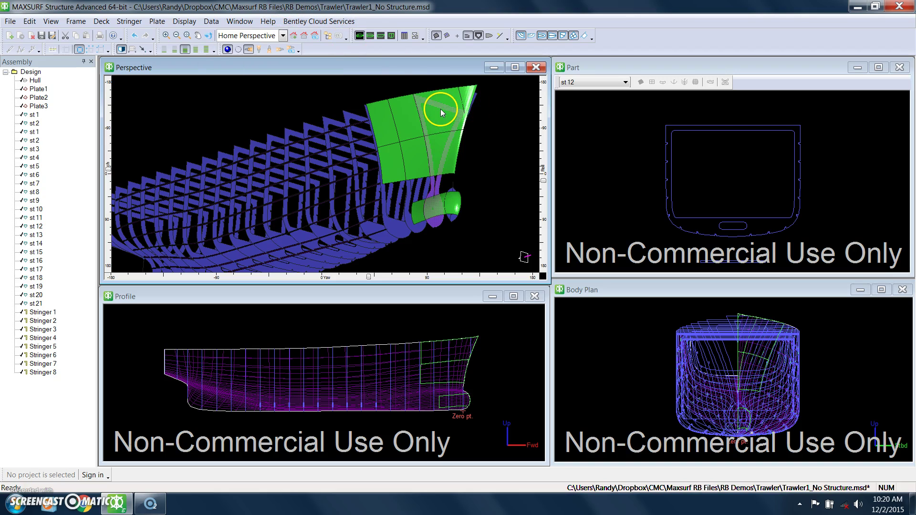
left_click(507, 119)
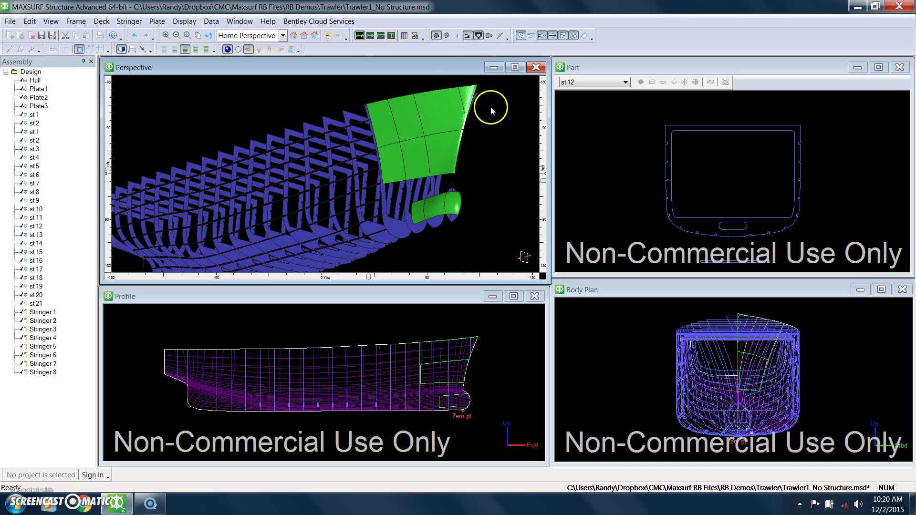
left_click(596, 84)
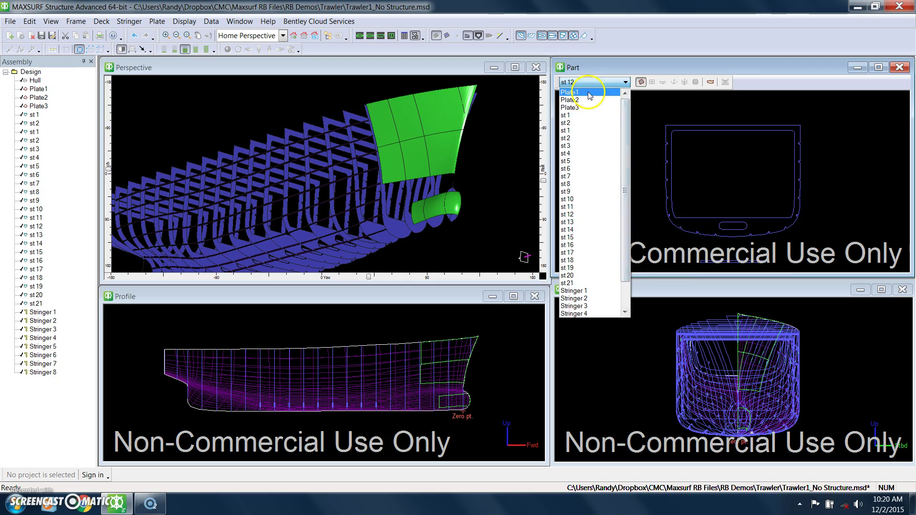
left_click(591, 92)
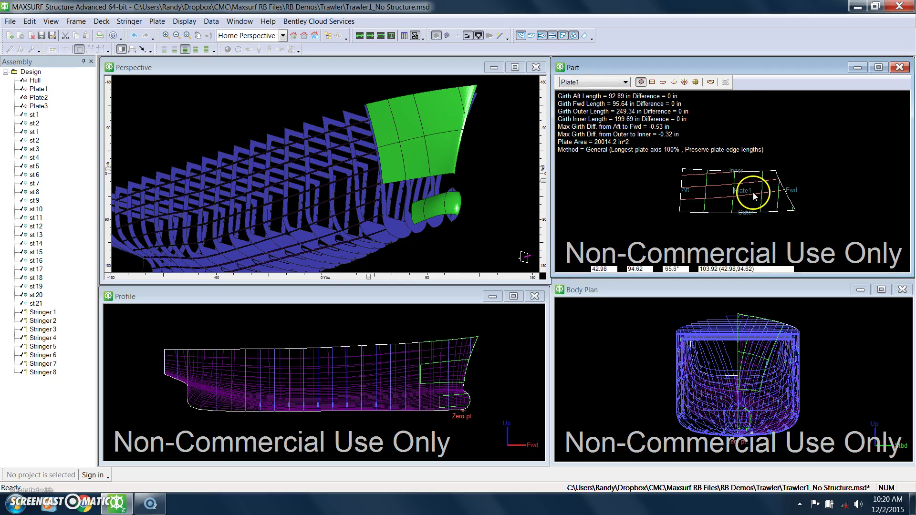
Review the upper bow plate's properties, accept them unchanged, and reselect Plate1 in the Part view
scroll(755, 205, "up", 2)
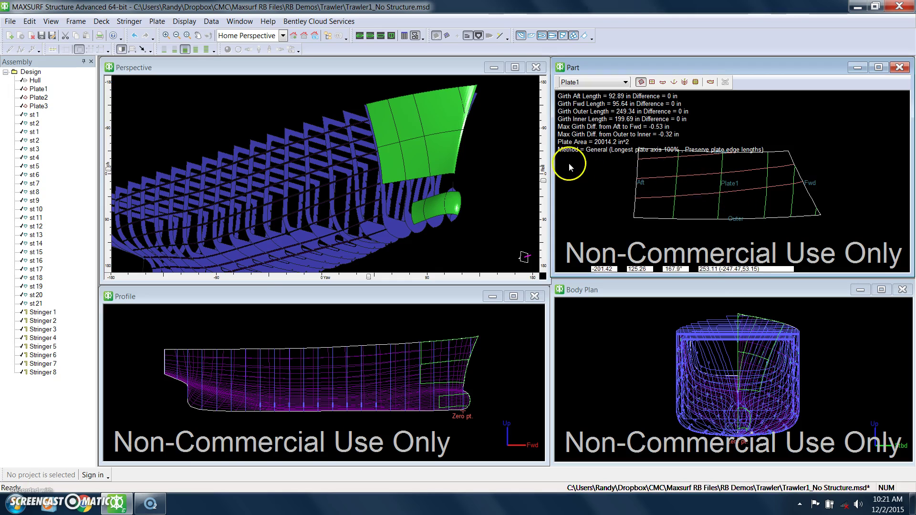
left_click(442, 98)
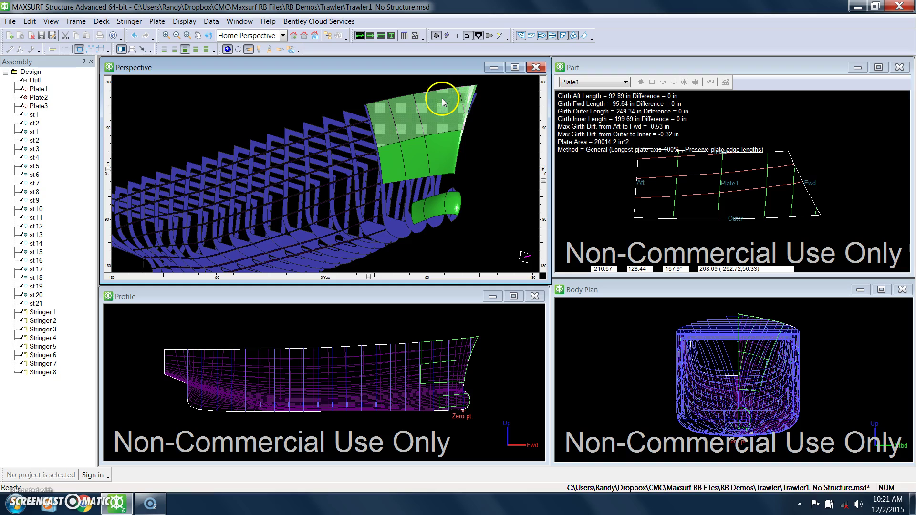
right_click(443, 97)
left_click(471, 138)
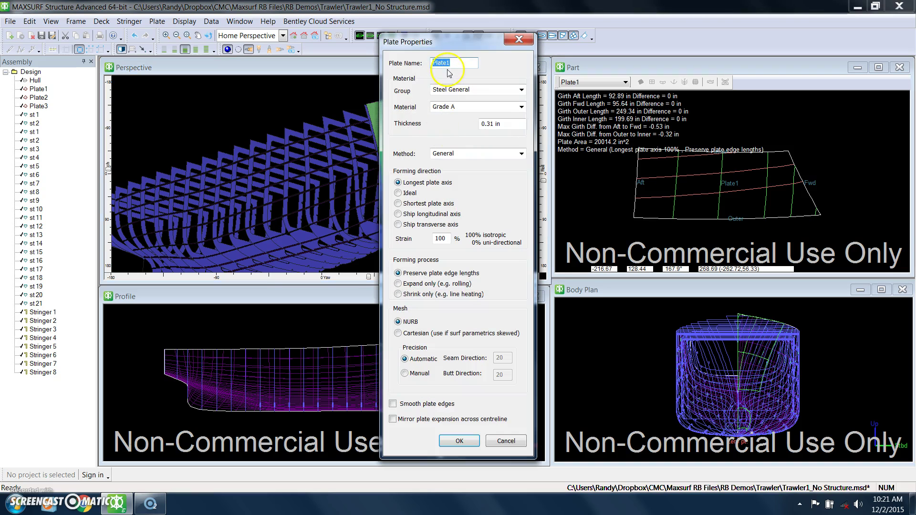
left_click(465, 440)
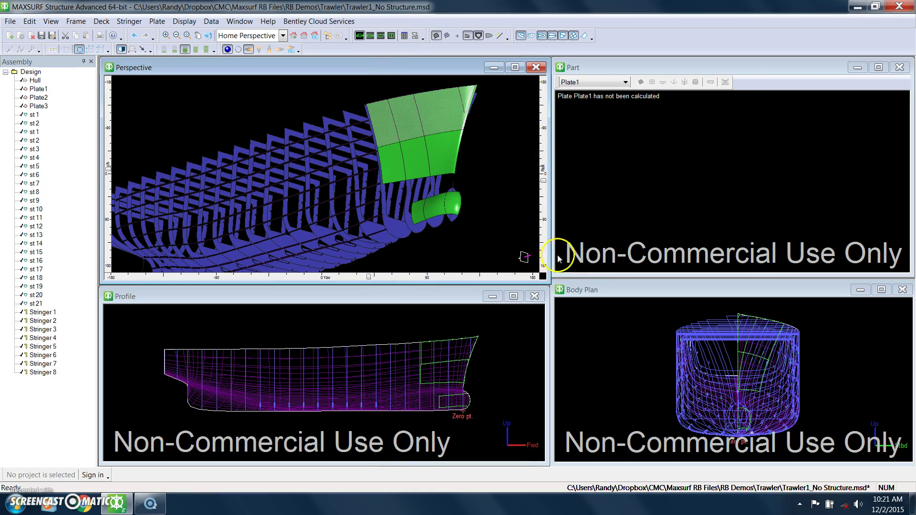
left_click(594, 83)
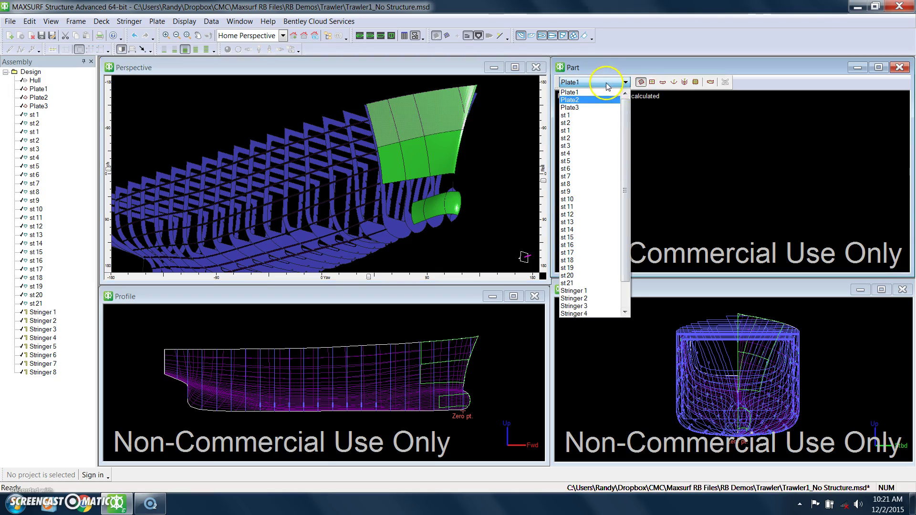
left_click(586, 91)
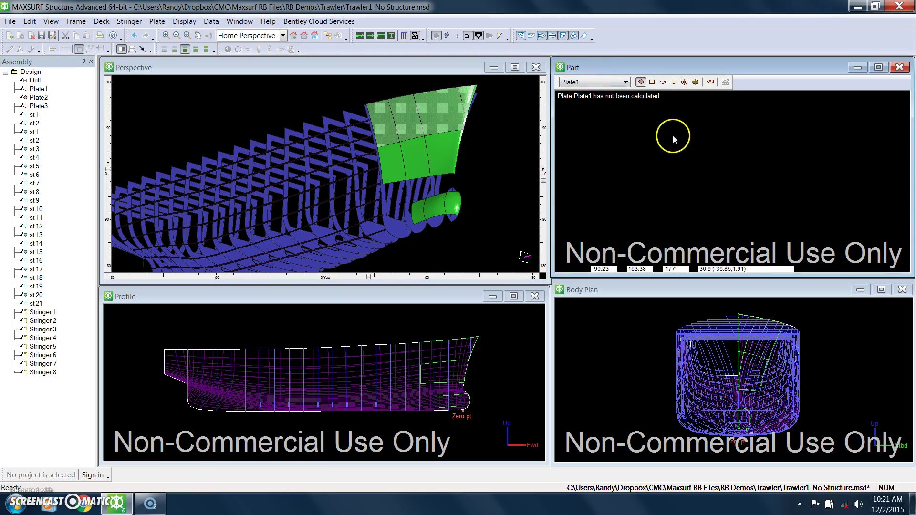
Recalculate all plates and maximize the Part view with Plate1's expansion and girth data
left_click(157, 21)
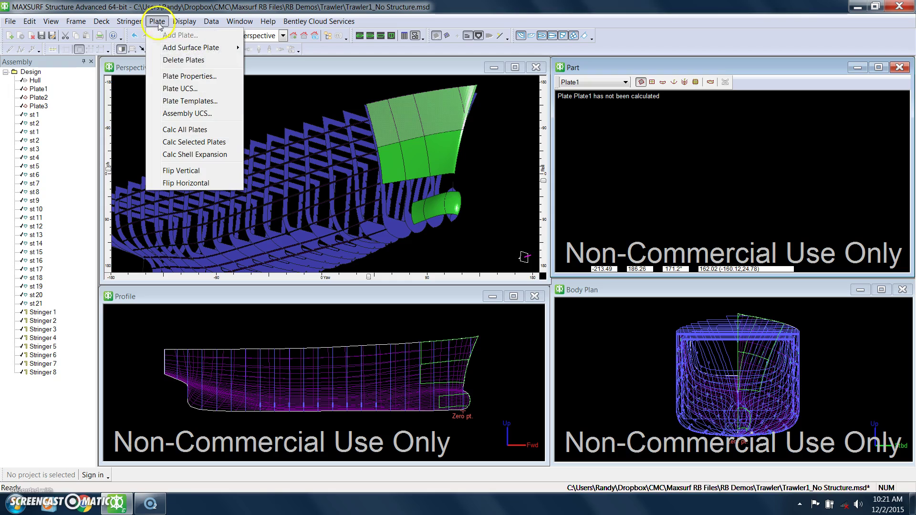
left_click(192, 129)
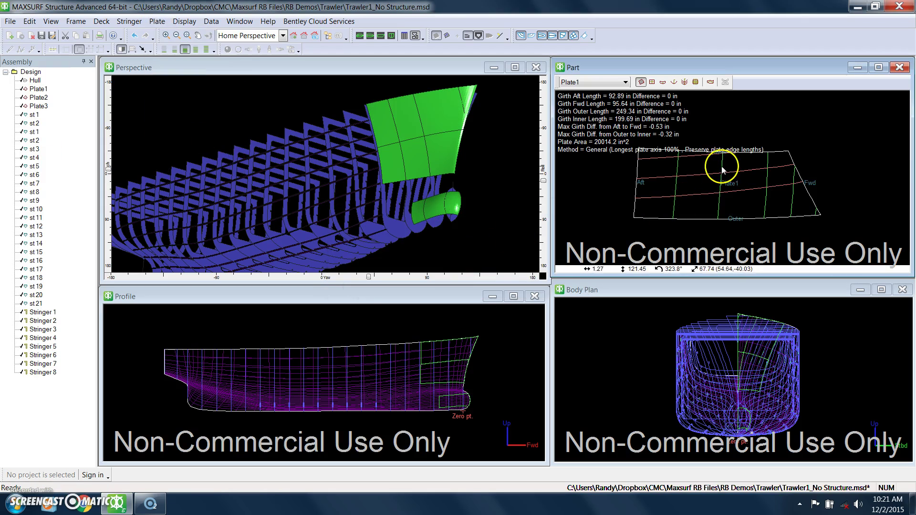
left_click(878, 67)
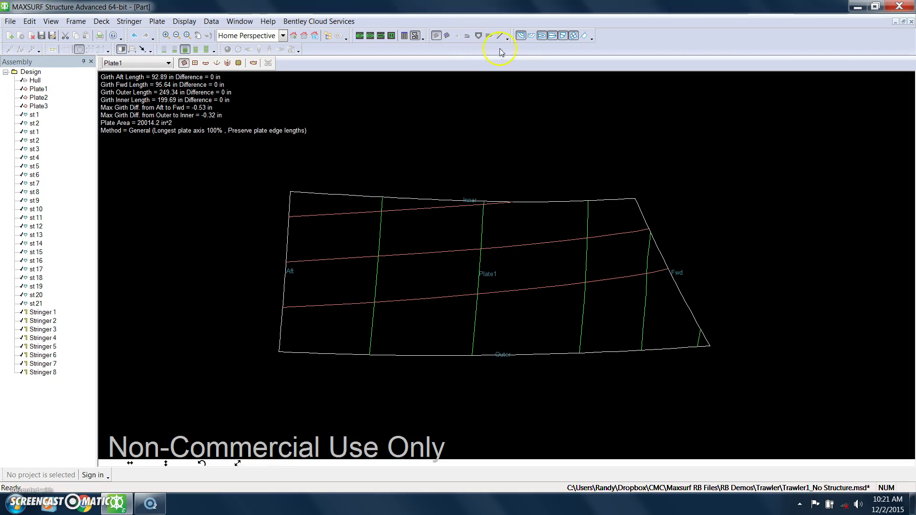
Hide the stringer lines on Plate1's expansion, leaving its four frame lines shown
left_click(521, 35)
left_click(542, 36)
left_click(479, 36)
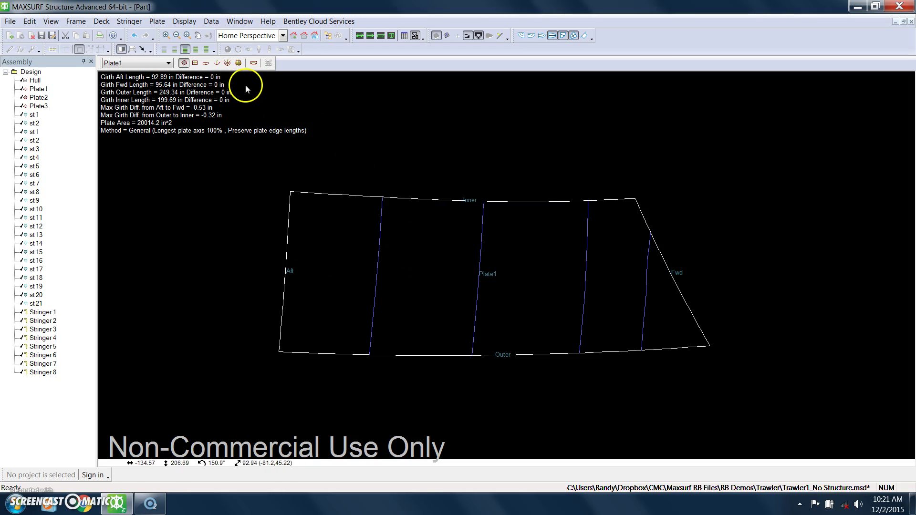
left_click(157, 22)
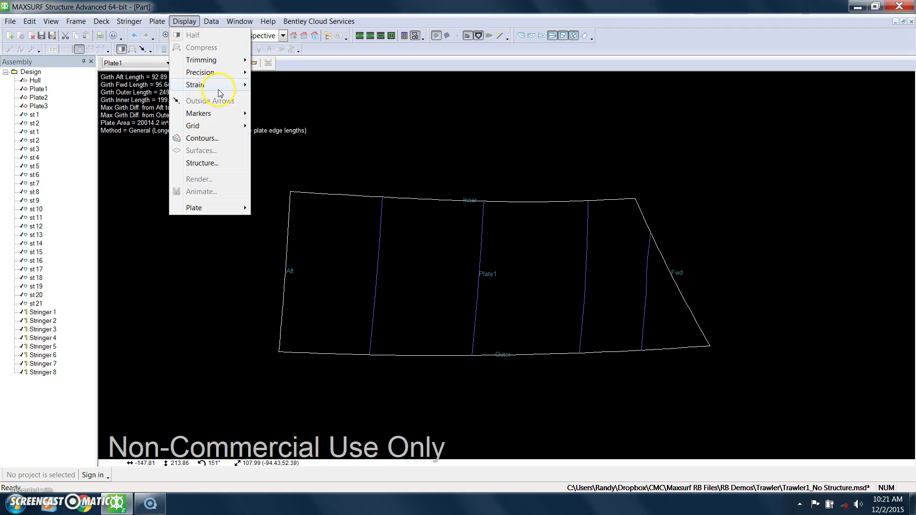
Colour Plate1 by forming-direction, then perpendicular-to-FD strain (0.25% to -0.484%), and restore tiled views
left_click(218, 87)
left_click(285, 100)
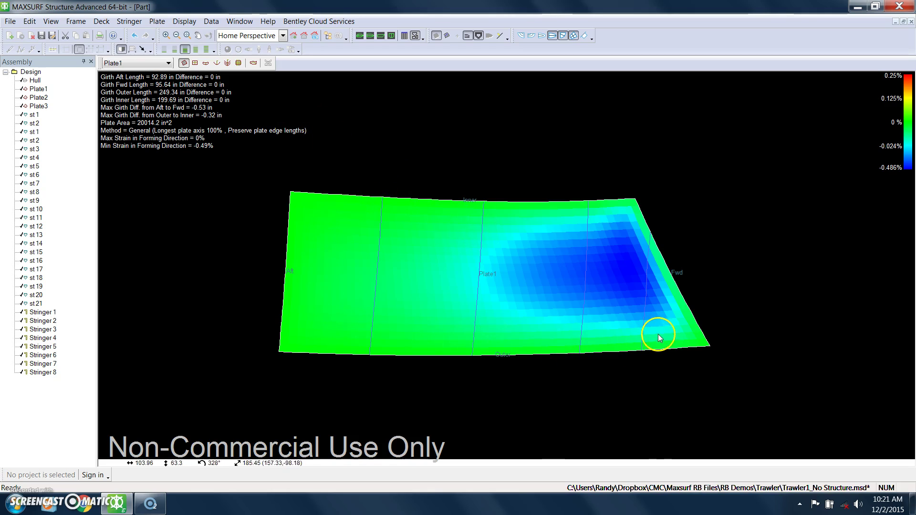
left_click(159, 22)
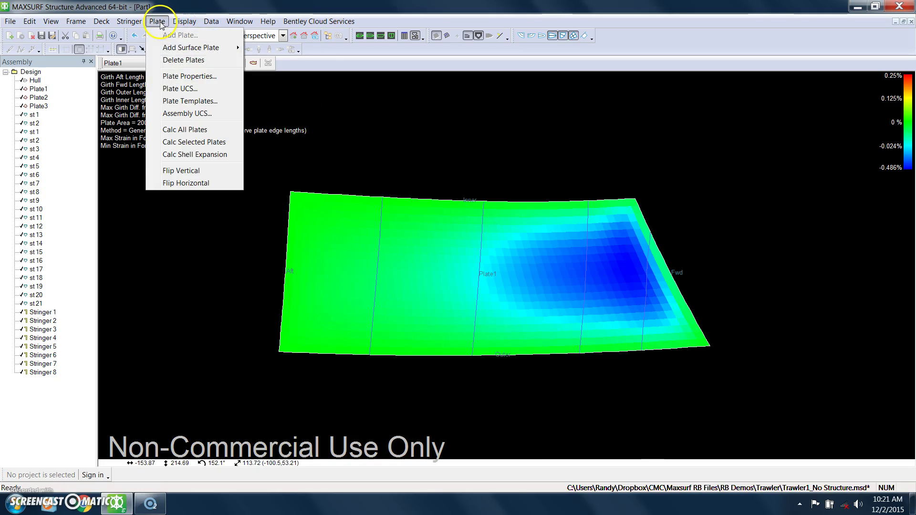
mouse_move(185, 21)
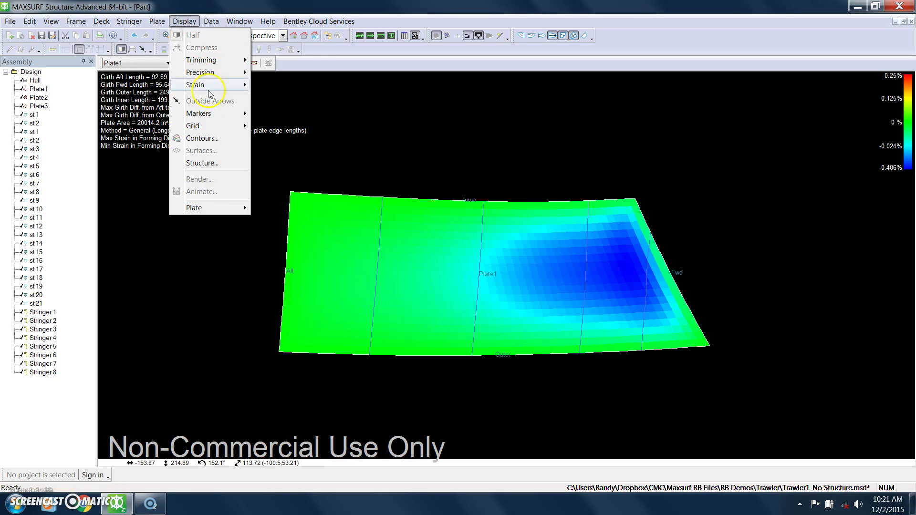
mouse_move(210, 85)
left_click(292, 110)
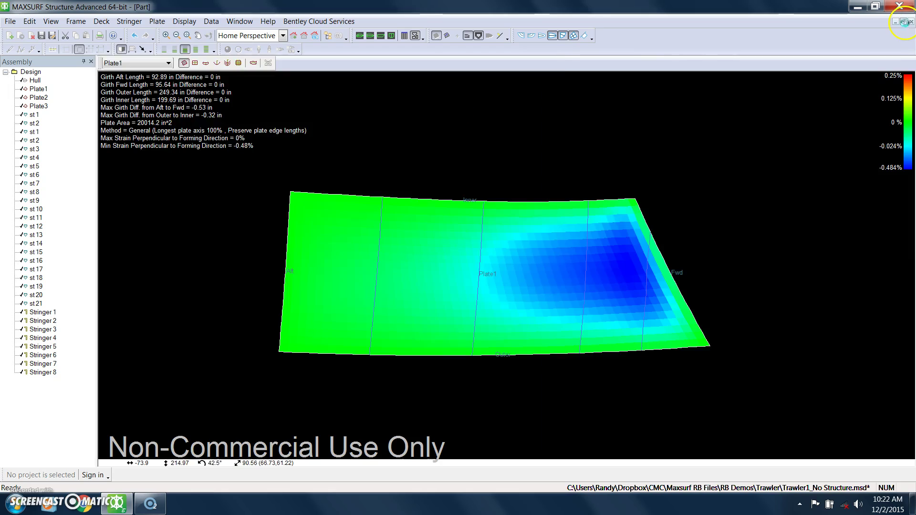
left_click(903, 22)
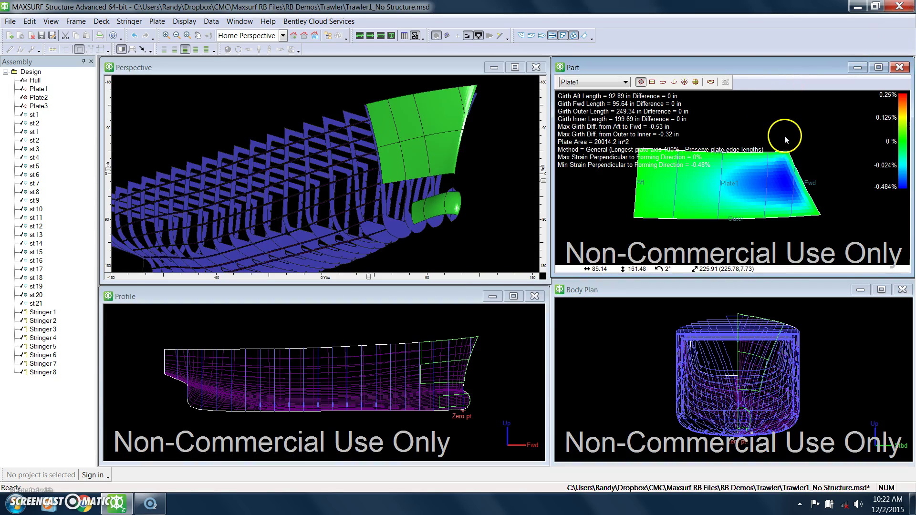
Clear the strain colours from Plate1 and maximize the Part view
left_click(596, 83)
left_click(597, 83)
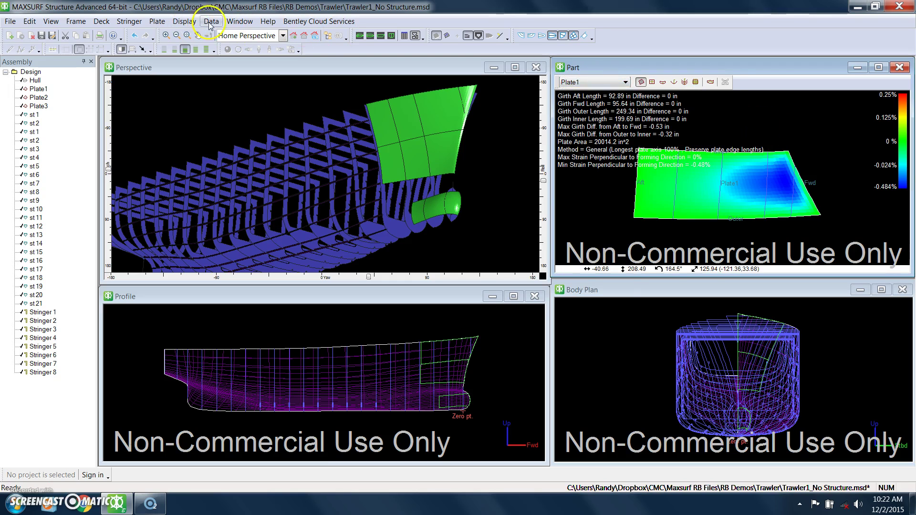
left_click(210, 21)
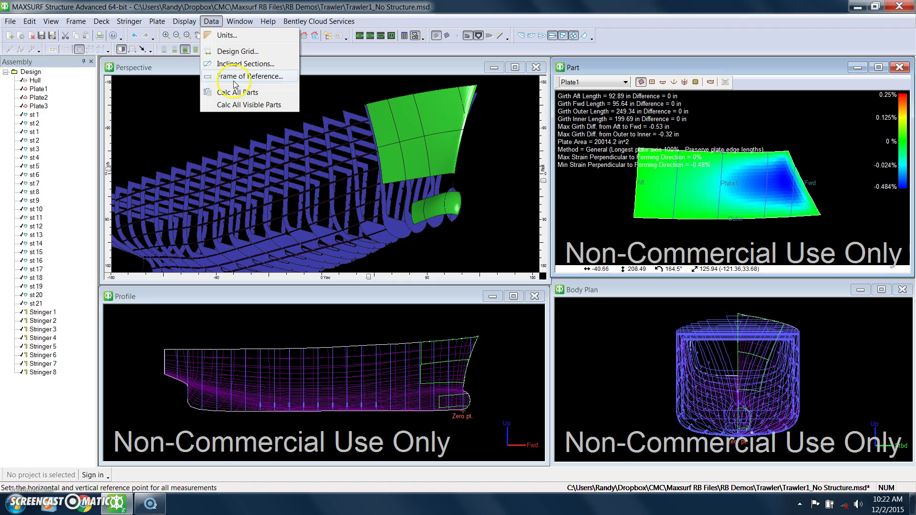
mouse_move(242, 86)
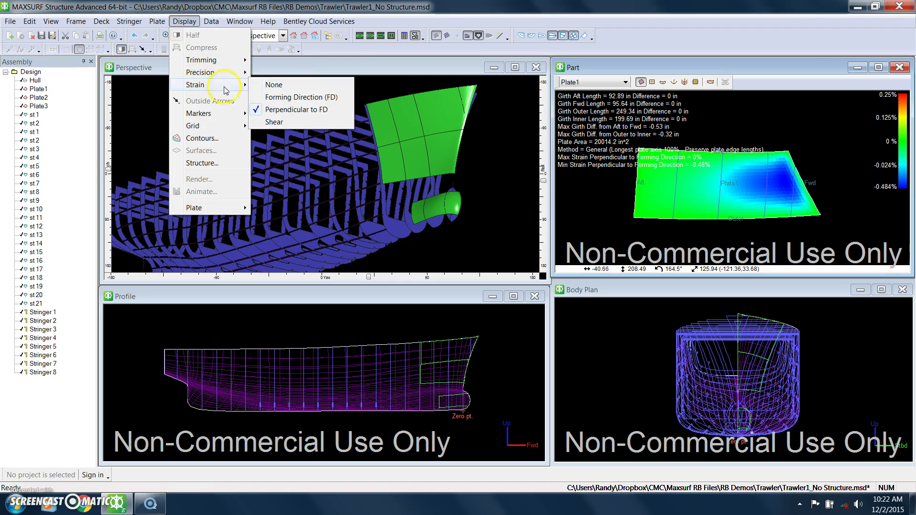
left_click(274, 85)
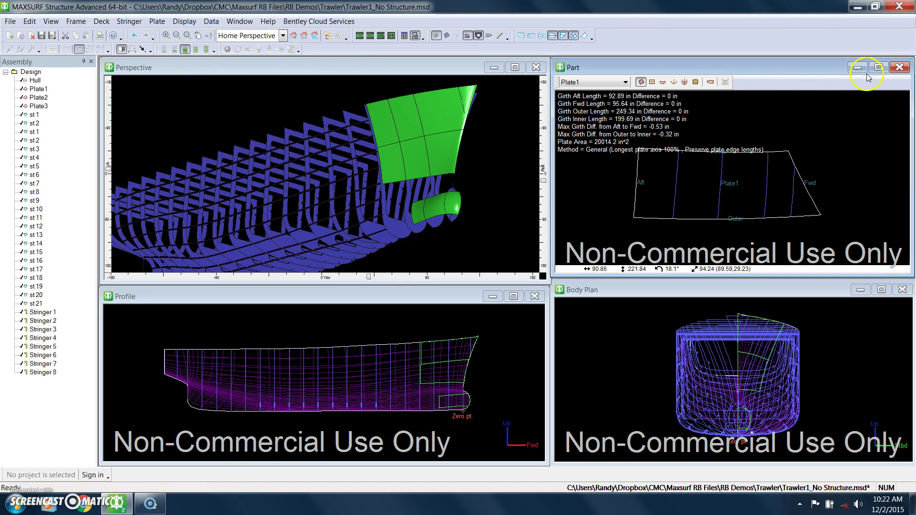
left_click(878, 67)
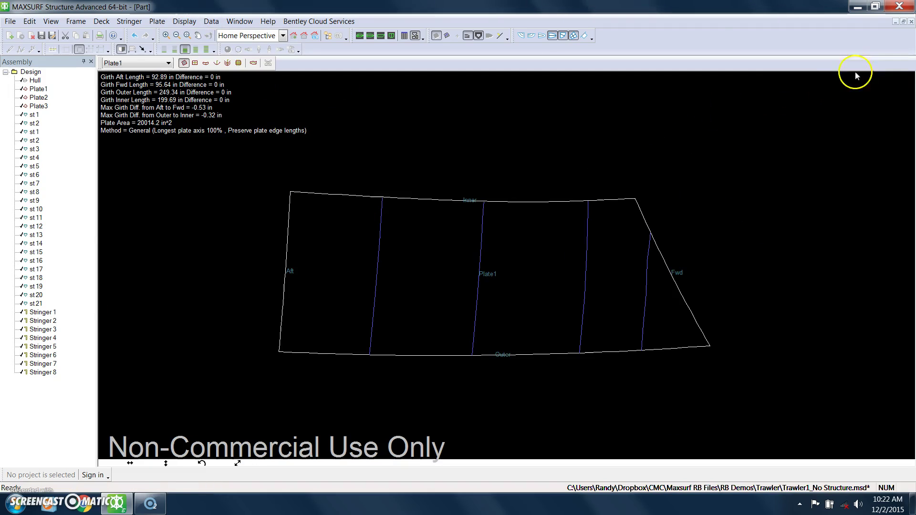
Display Plate2, then Plate3 (area 5673.69 in^2), with their girth data in the Part view
left_click(139, 66)
scroll(137, 69, "up", 3)
left_click(129, 80)
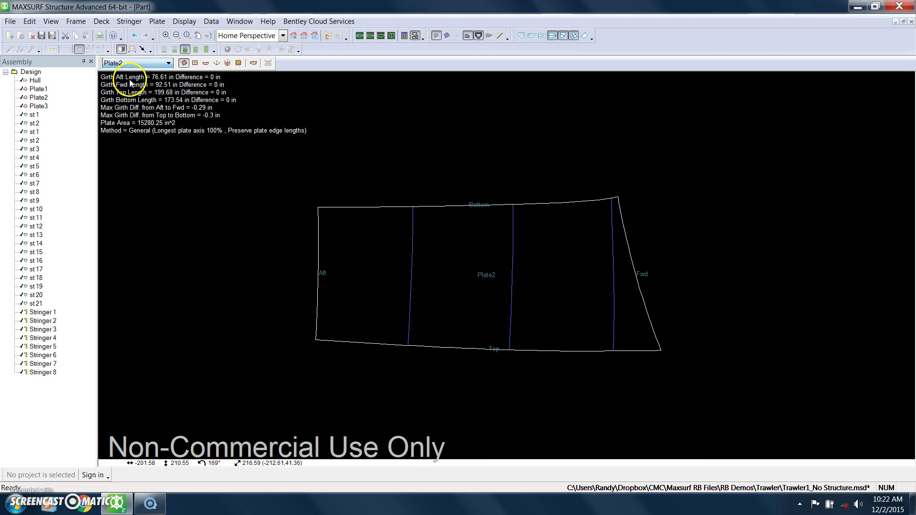
left_click(130, 64)
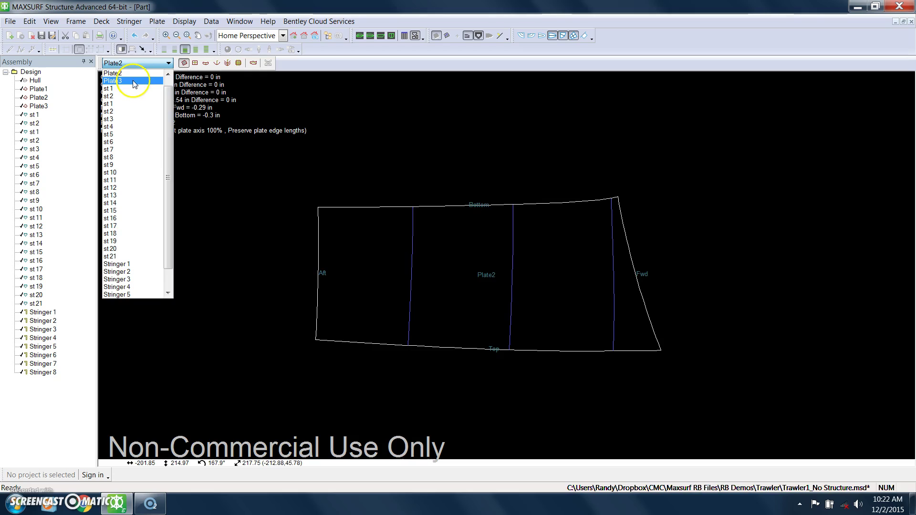
left_click(134, 85)
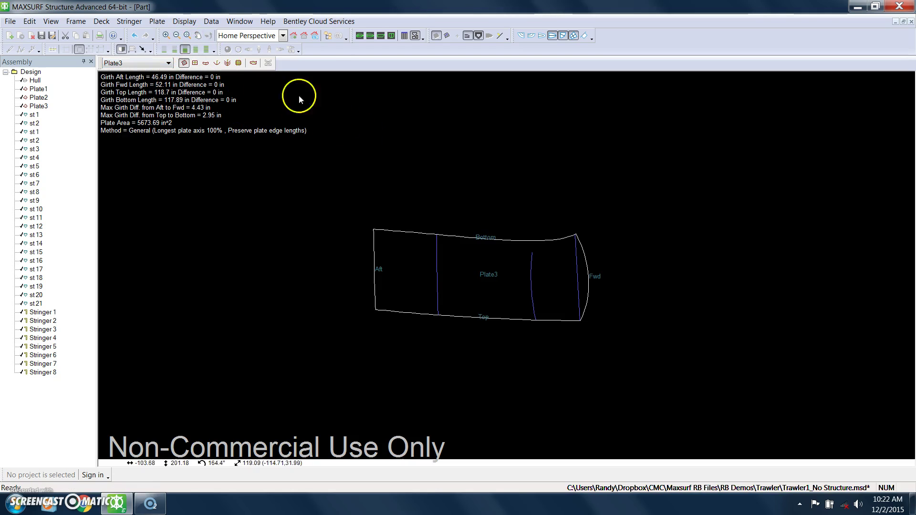
Colour Plate3's expansion by strain in the forming direction
left_click(186, 22)
mouse_move(214, 85)
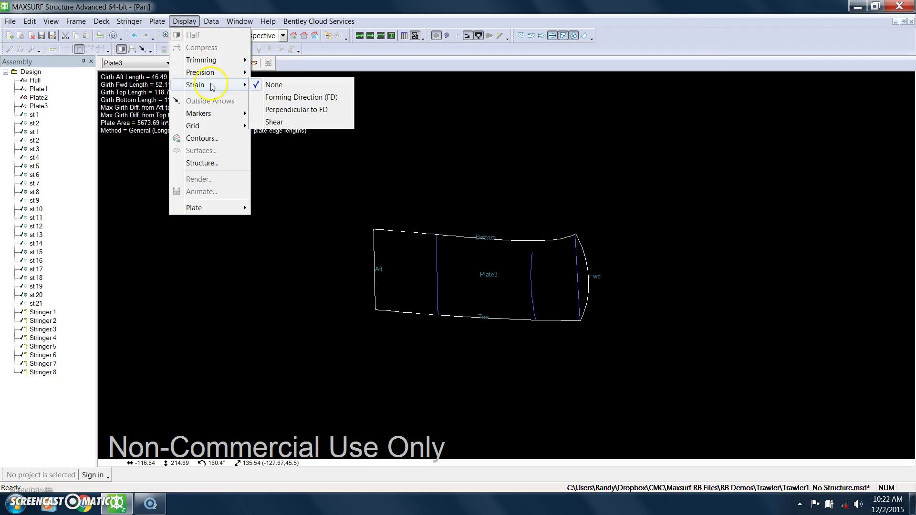
left_click(300, 98)
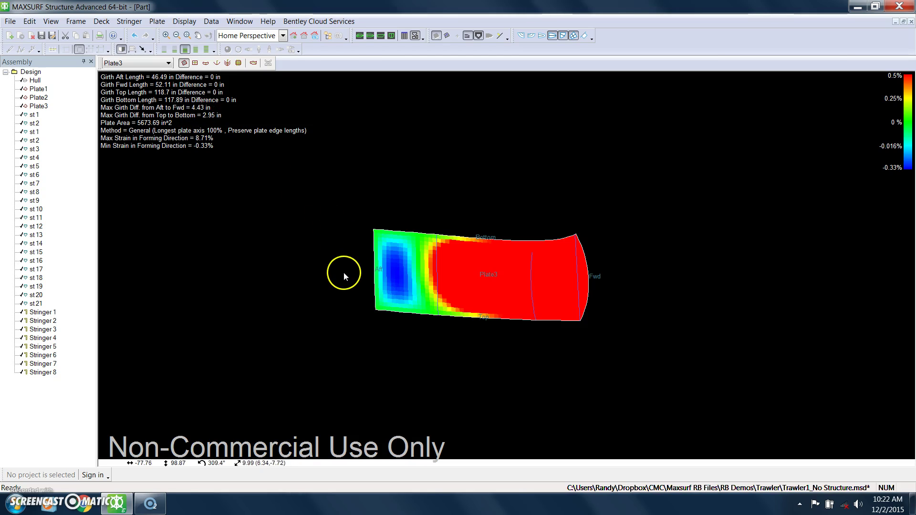
scroll(343, 273, "up", 3)
scroll(340, 268, "down", 2)
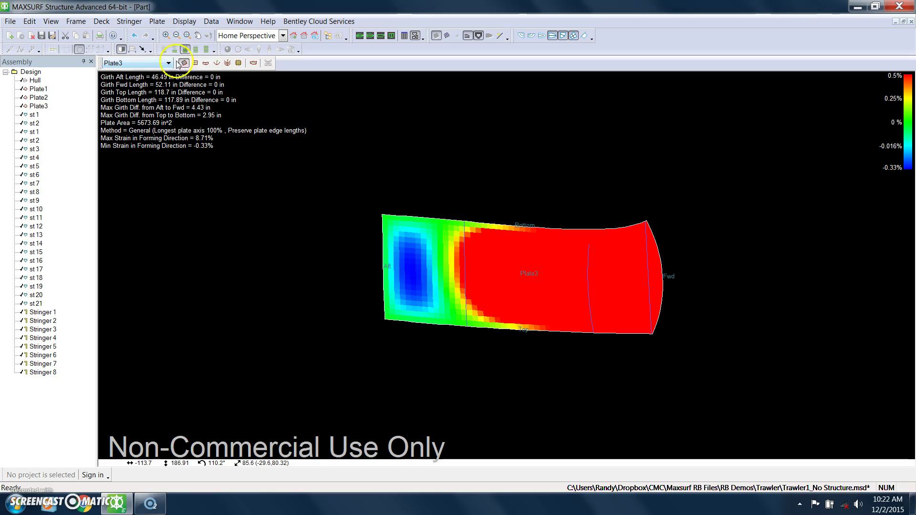
Set Plate3's strain display to None to remove the contour colouring
left_click(183, 21)
mouse_move(200, 74)
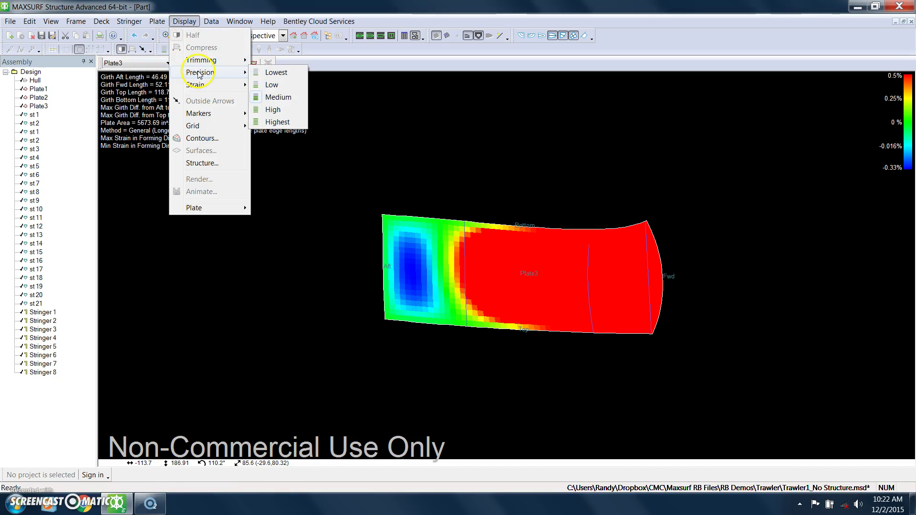
left_click(270, 84)
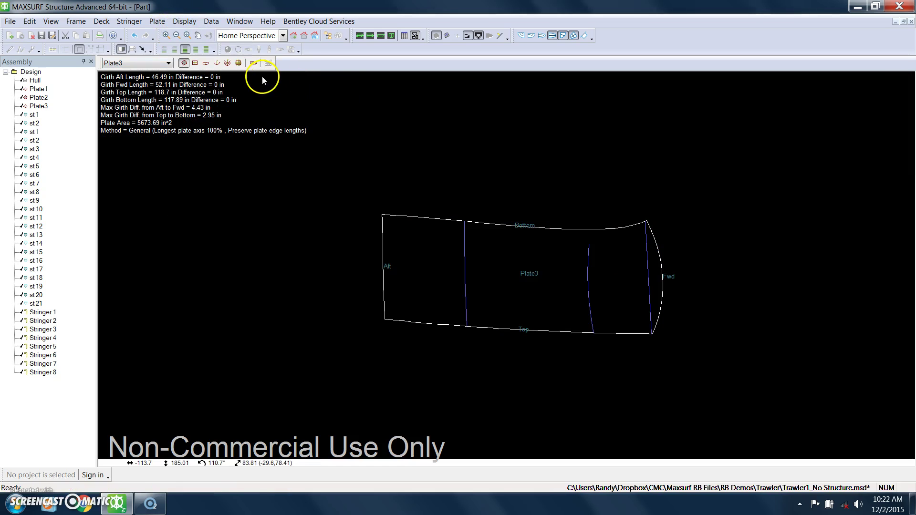
left_click(211, 21)
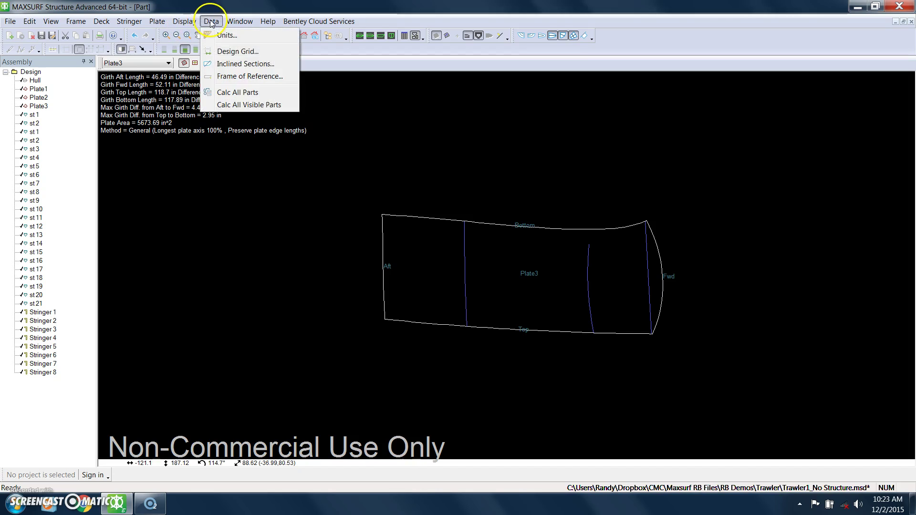
mouse_move(193, 24)
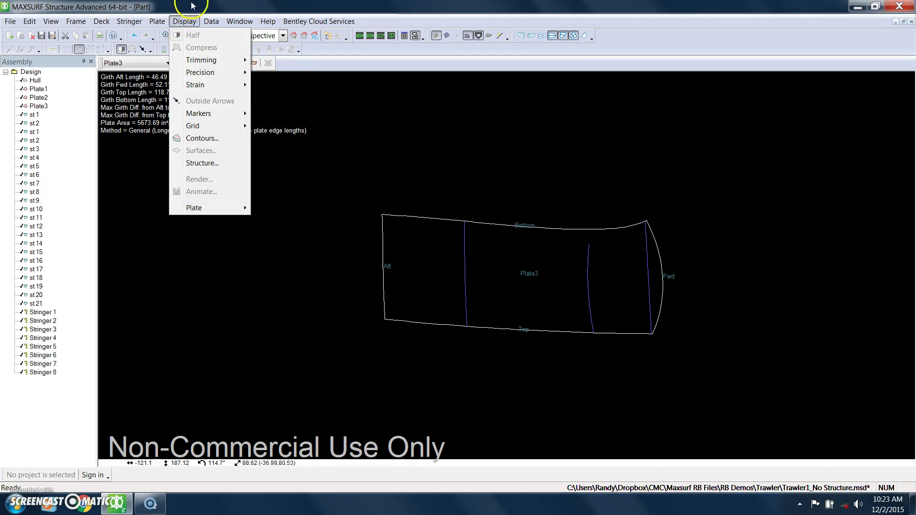
left_click(193, 21)
Show frame st 1 in the Part view, zoomed and centred on its outline
left_click(155, 64)
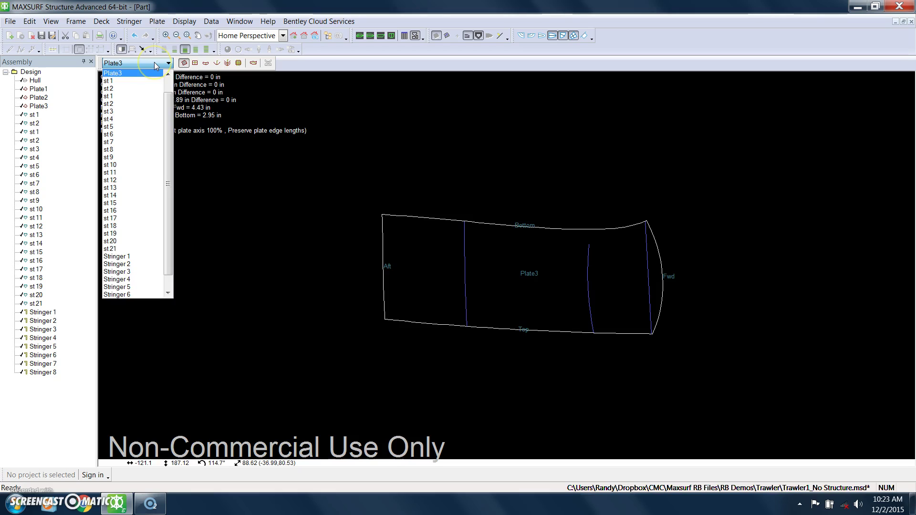
left_click(156, 63)
scroll(155, 63, "down", 1)
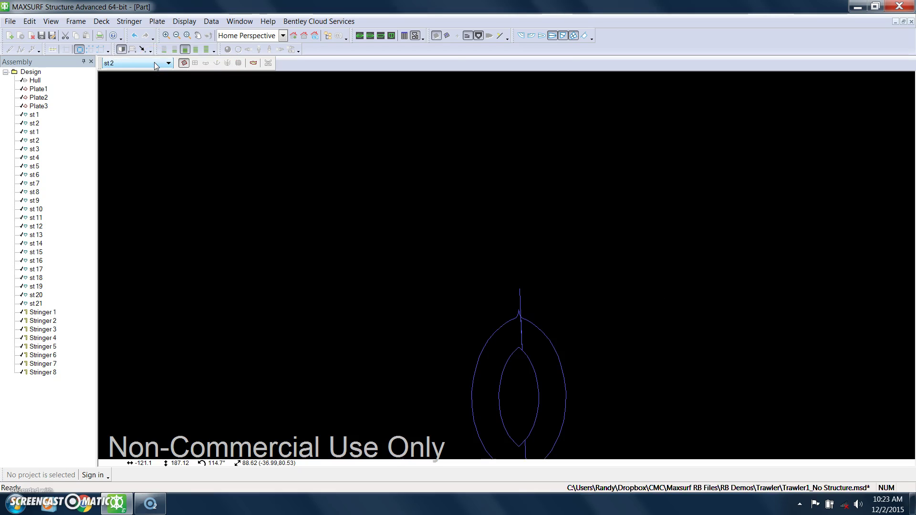
scroll(332, 165, "down", 5)
middle_click_drag(333, 162, 420, 219)
scroll(420, 215, "up", 1)
Step through the frame parts up to st 14, inspecting its stringer notches and web opening
left_click(139, 63)
left_click(137, 92)
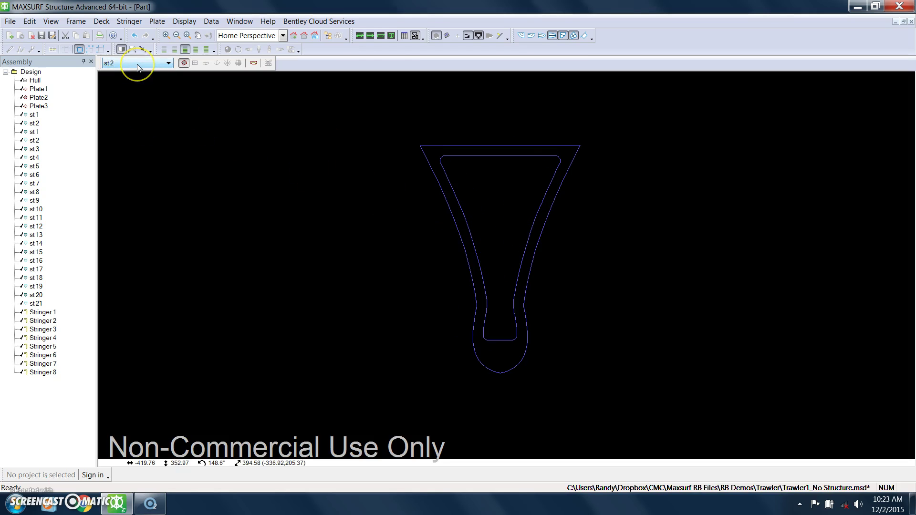
scroll(138, 66, "down", 1)
scroll(138, 67, "down", 2)
scroll(138, 67, "down", 1)
scroll(138, 67, "down", 5)
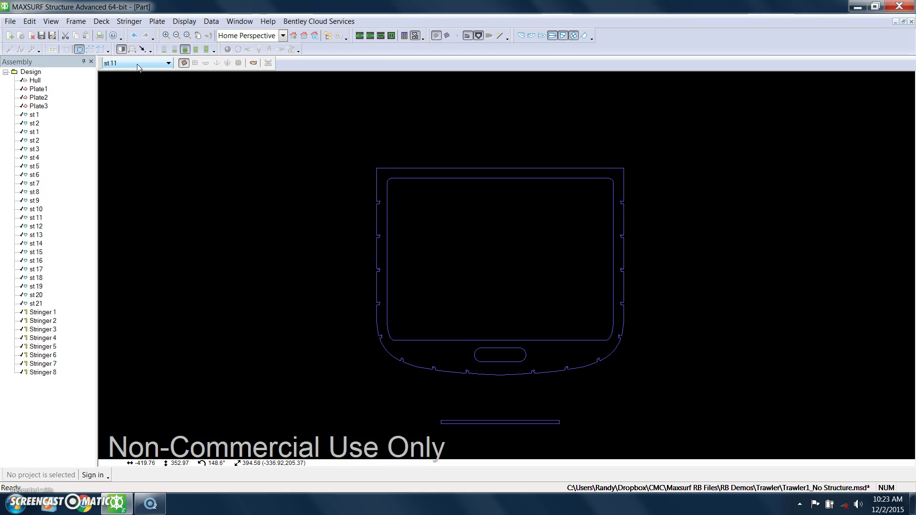
scroll(137, 67, "down", 2)
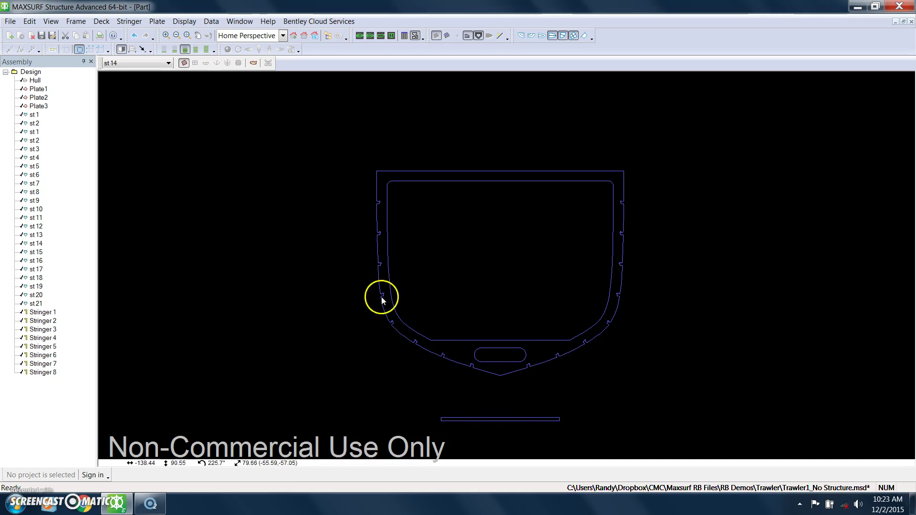
scroll(364, 242, "up", 5)
scroll(371, 236, "down", 5)
scroll(498, 195, "up", 1)
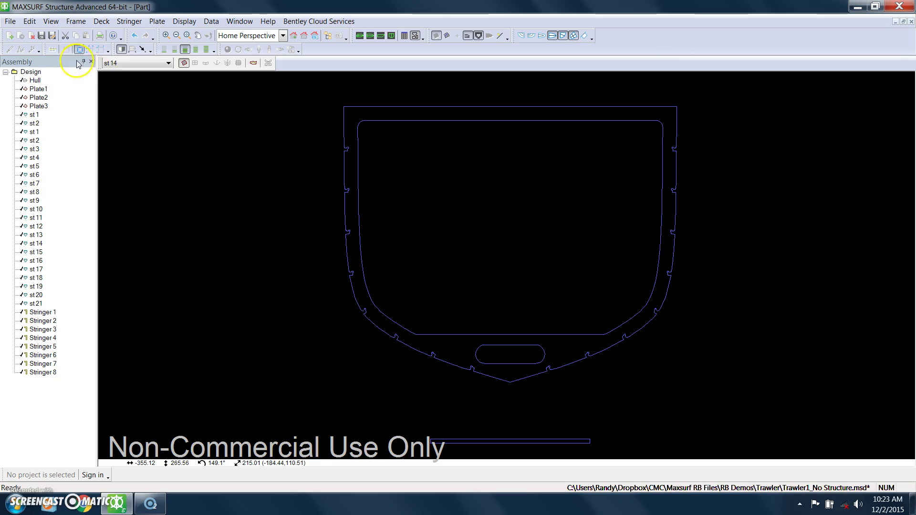
Review the ShipConstructor and Rhinoceros 3dm export options without exporting
left_click(10, 22)
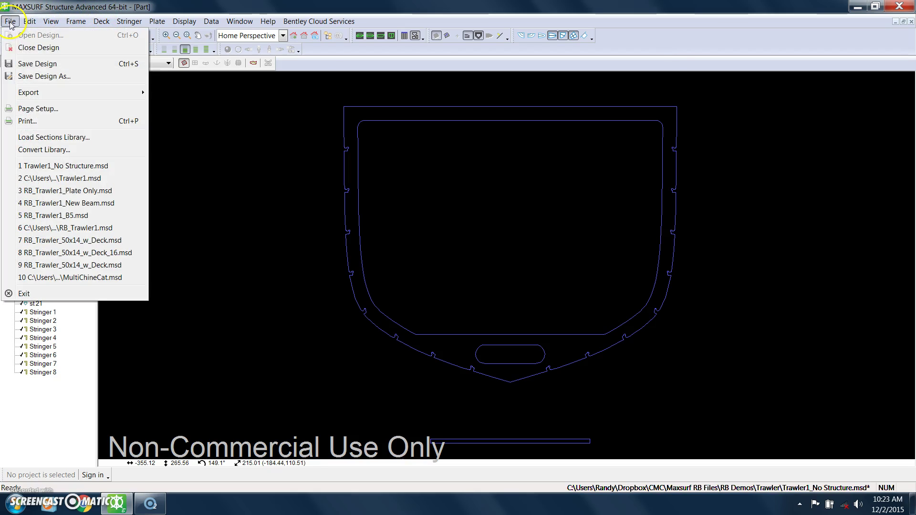
mouse_move(40, 98)
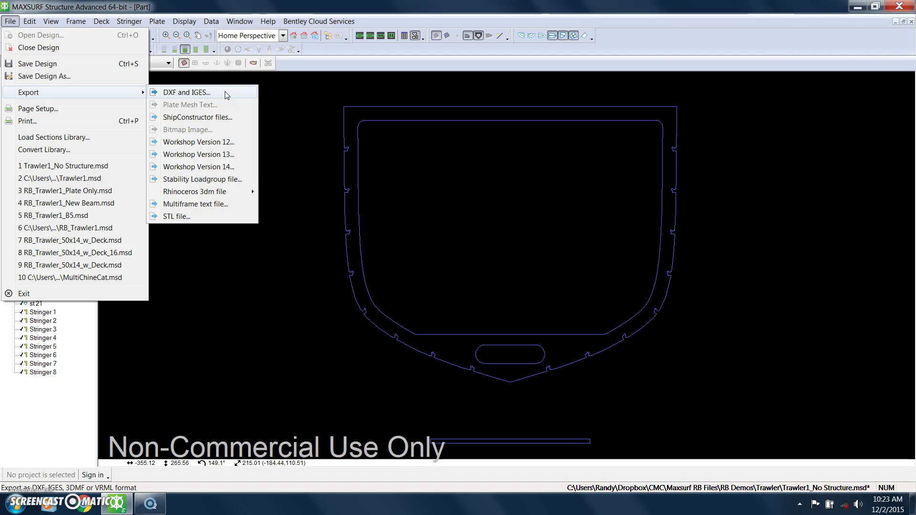
left_click(226, 119)
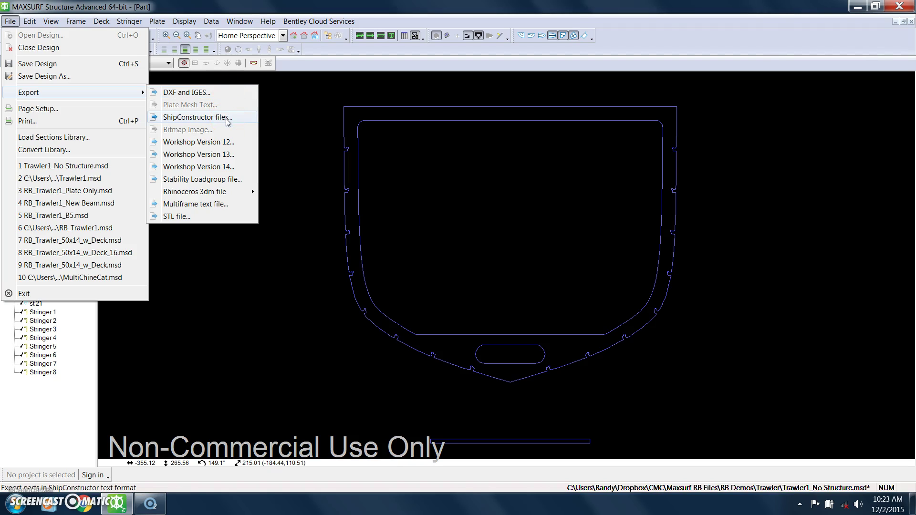
left_click(221, 194)
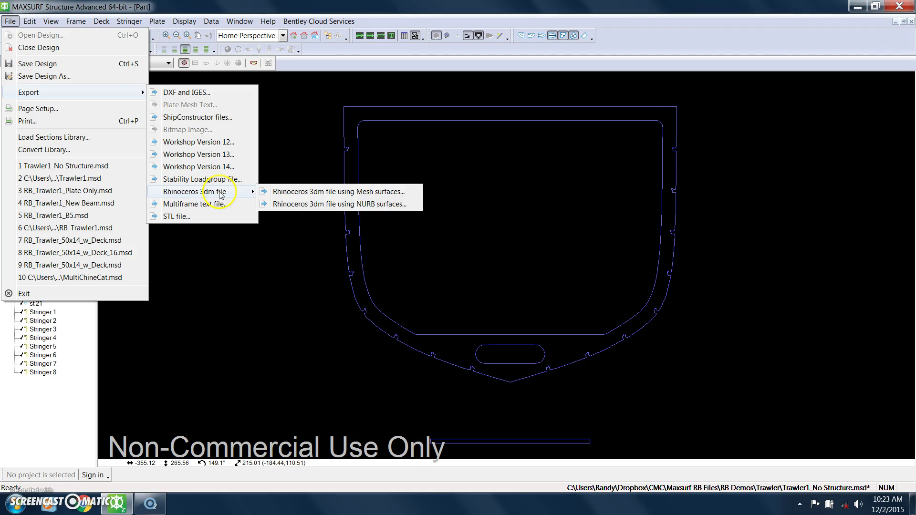
left_click(275, 155)
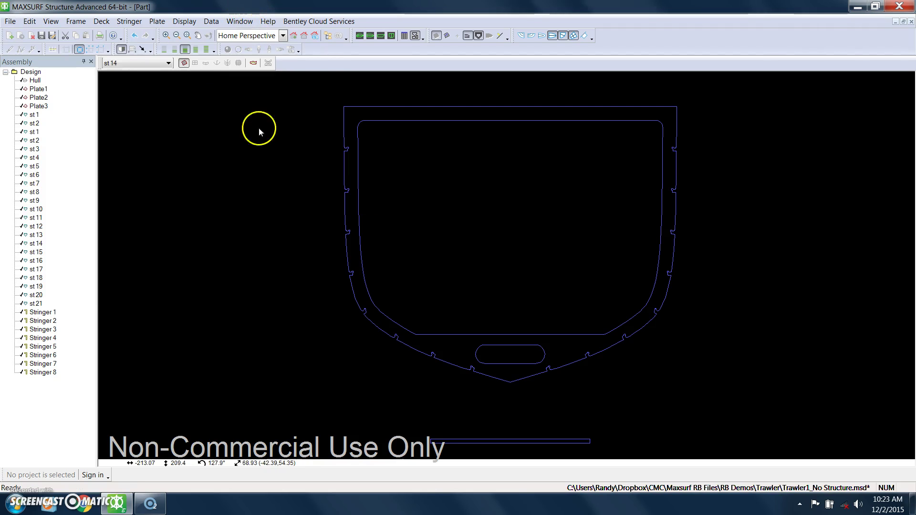
Switch to the full 3-D Perspective view and pan the framed hull into view
left_click(360, 37)
scroll(351, 176, "down", 3)
middle_click_drag(378, 208, 543, 215)
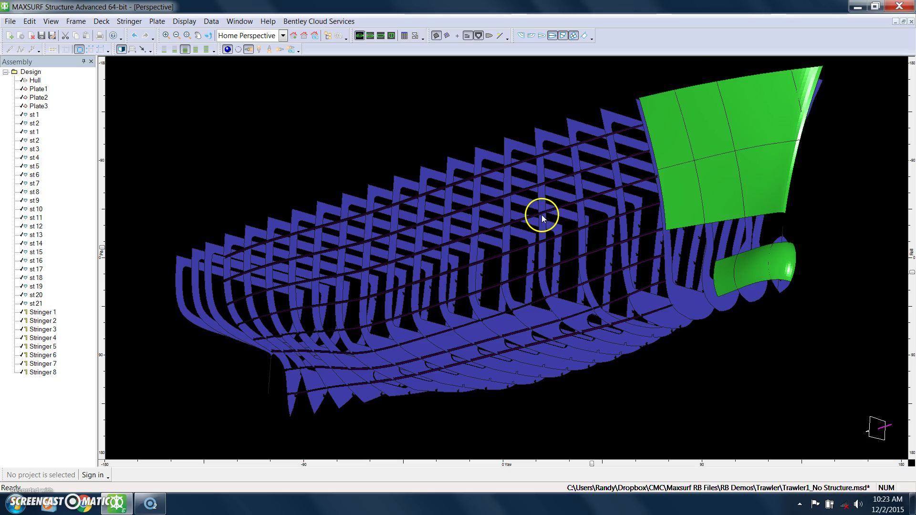